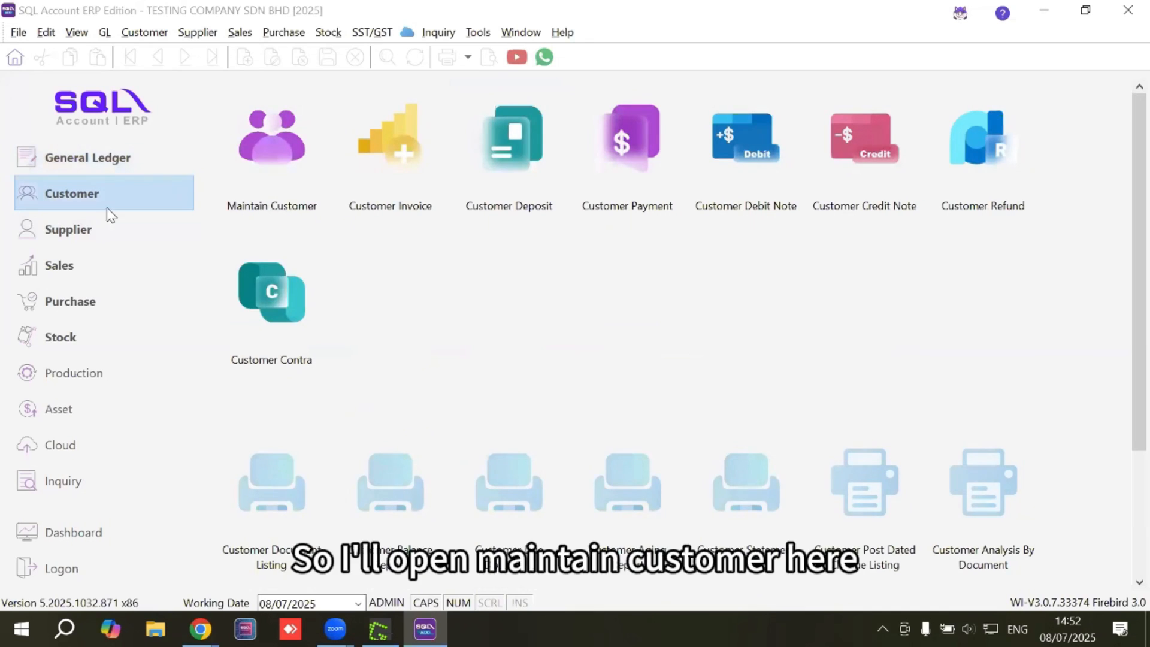
Open the Maintain Customer list and begin a new customer record, code 300-0001.
{"action": "left_click", "coordinate": [270, 135]}
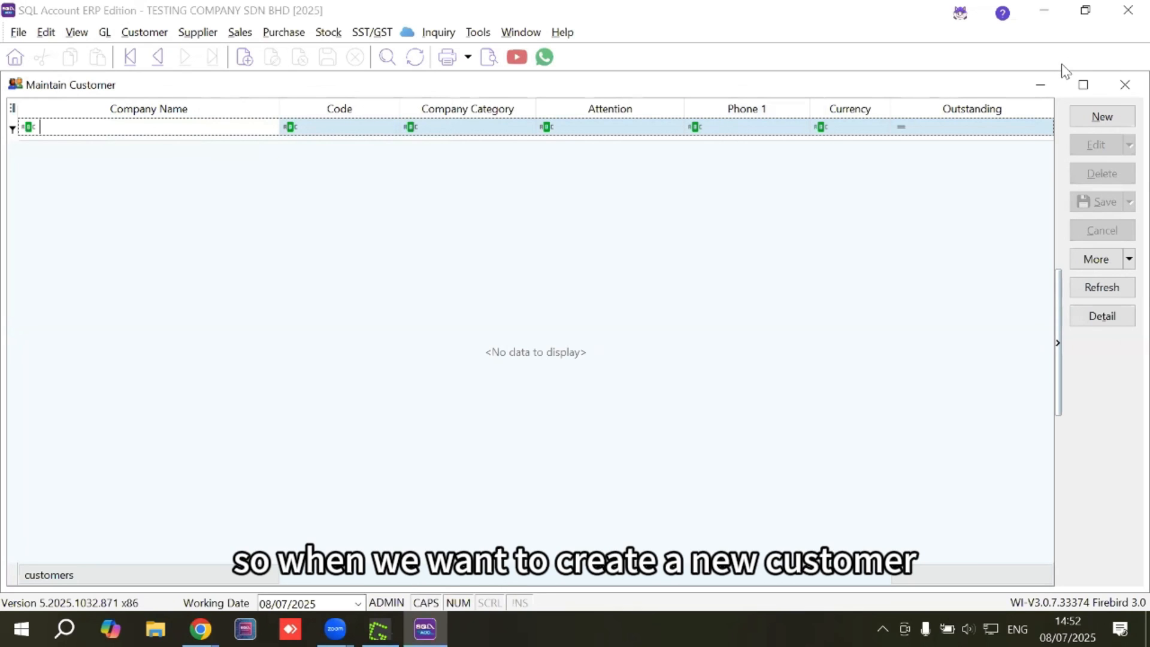
{"action": "left_click", "coordinate": [1103, 117]}
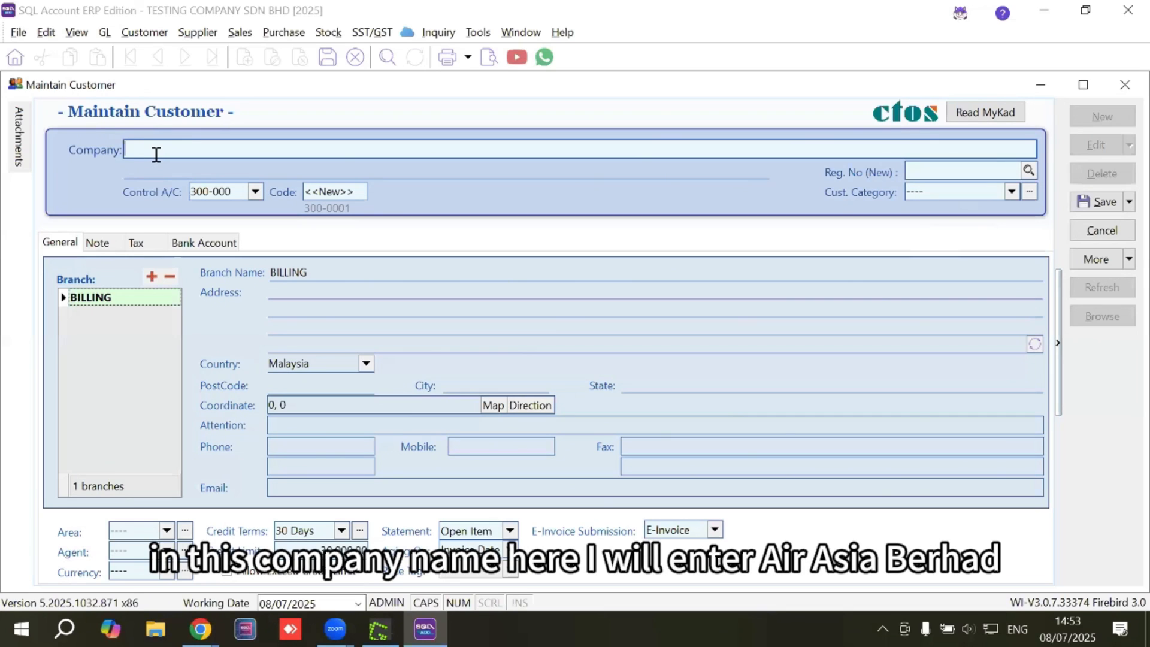
Enter company name AIRASIA BERHAD and fill its registration number from the SSM lookup.
{"action": "type", "text": "AIRASIA BE"}
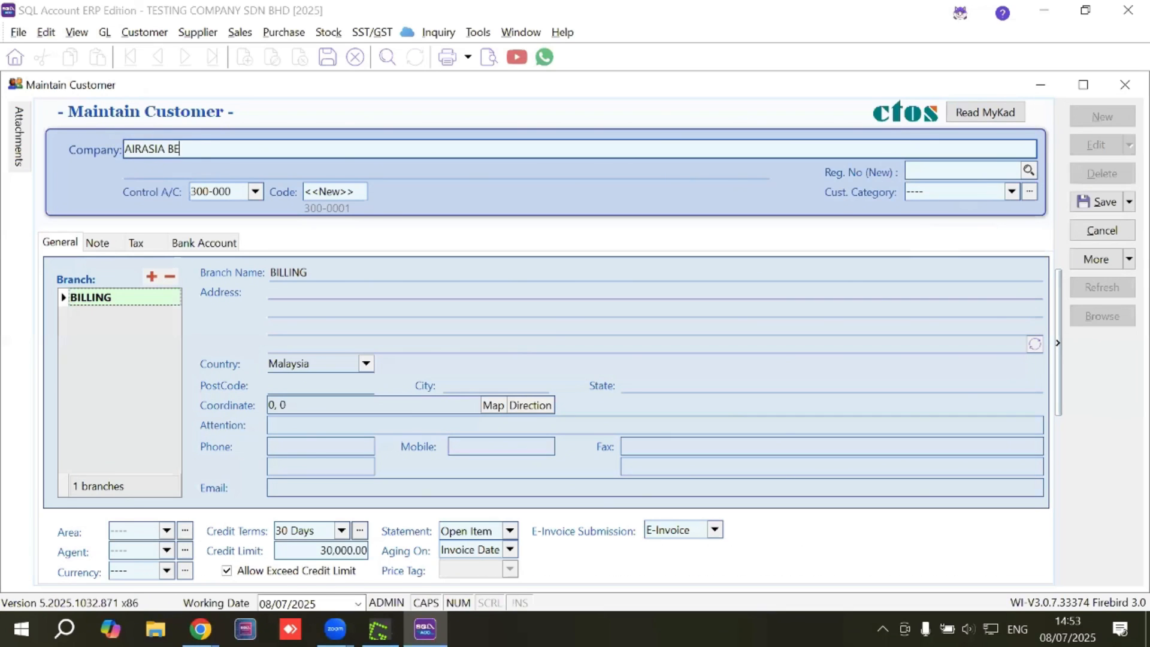
{"action": "type", "text": "RHAD"}
{"action": "left_click", "coordinate": [911, 172]}
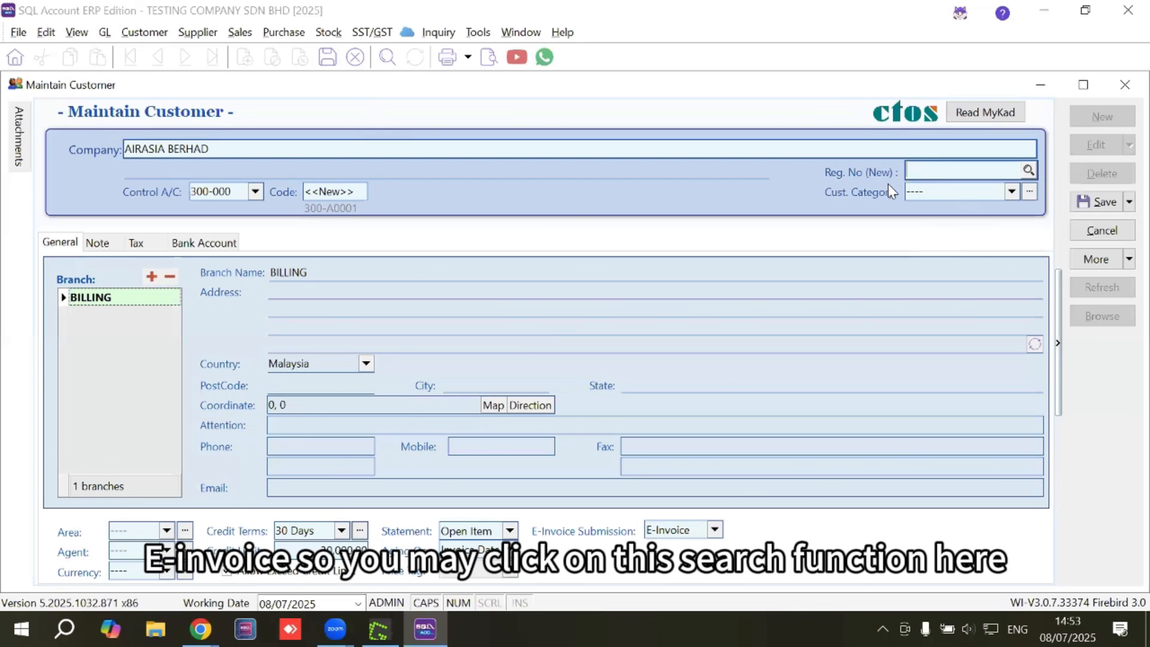
{"action": "left_click", "coordinate": [1028, 171]}
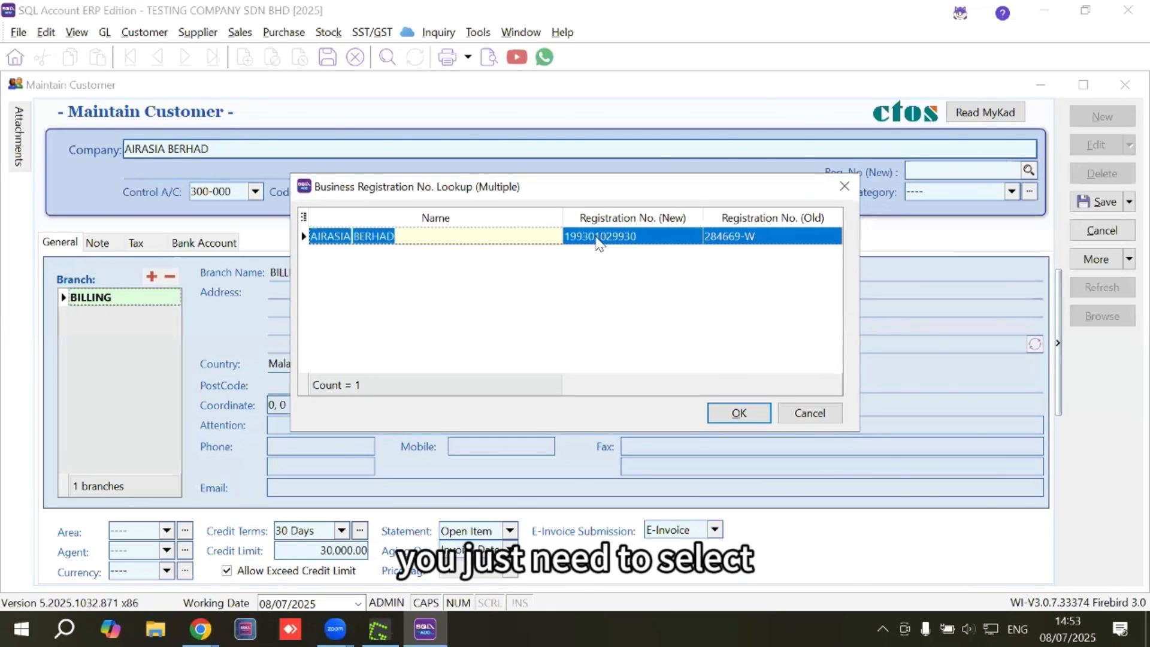
{"action": "left_click", "coordinate": [595, 239]}
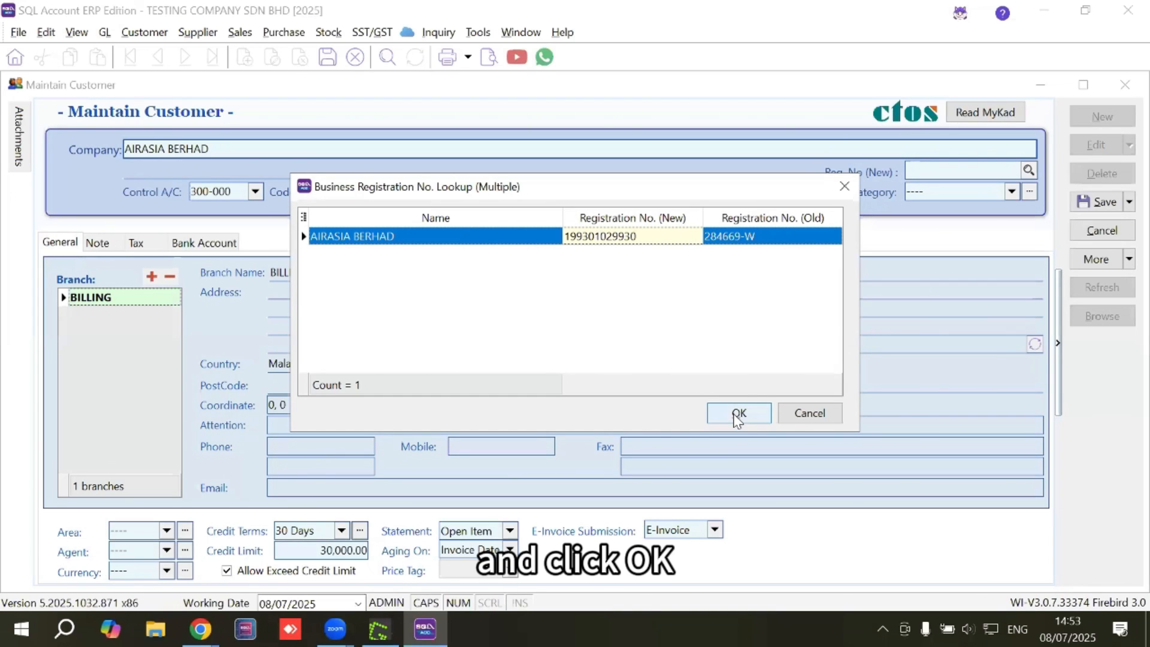
{"action": "left_click", "coordinate": [737, 417]}
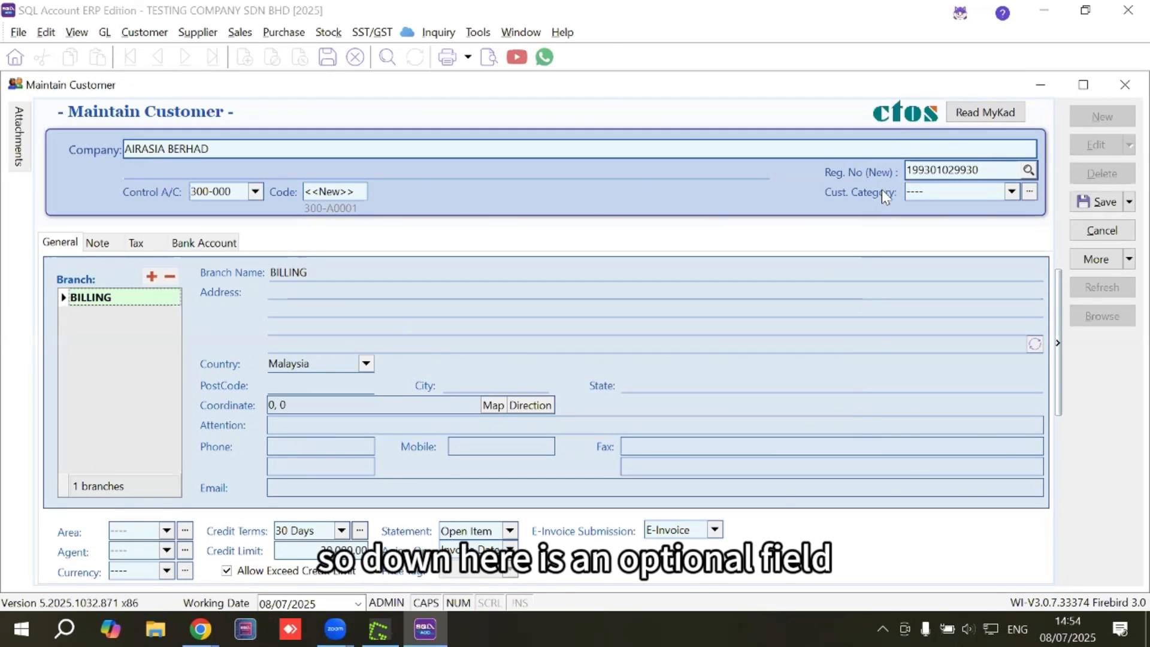
Create customer categories B2B (BUSINESS TO BUSINESS) and B2C (BUSINESS TO CONSUMER).
{"action": "left_click", "coordinate": [928, 189]}
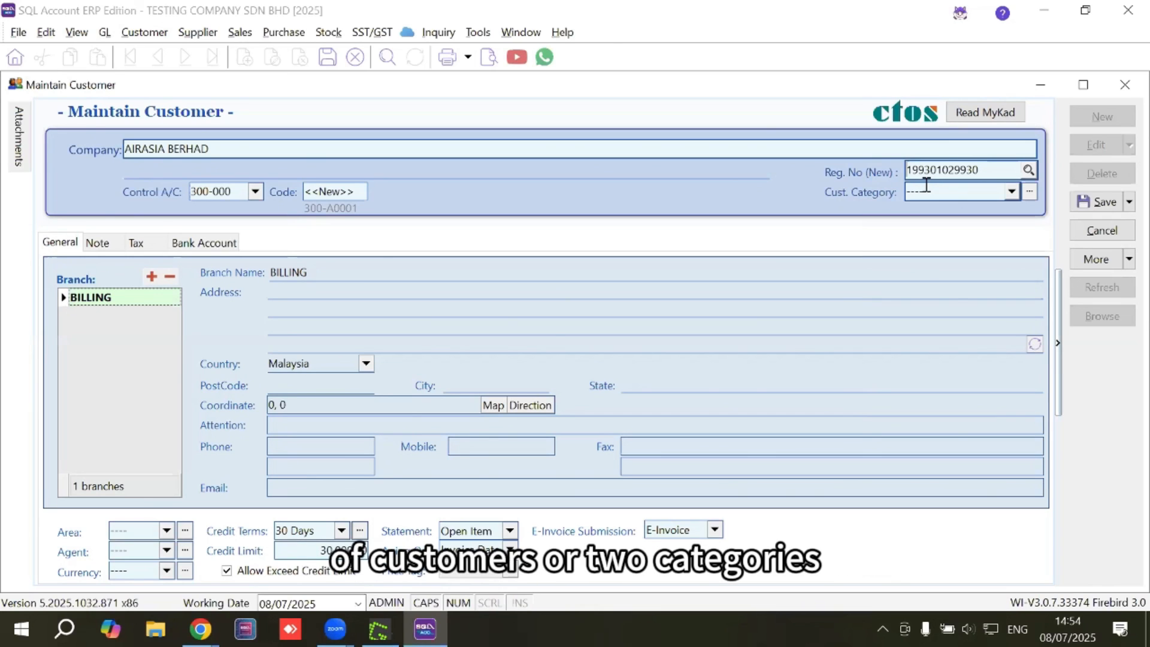
{"action": "left_click", "coordinate": [1012, 192]}
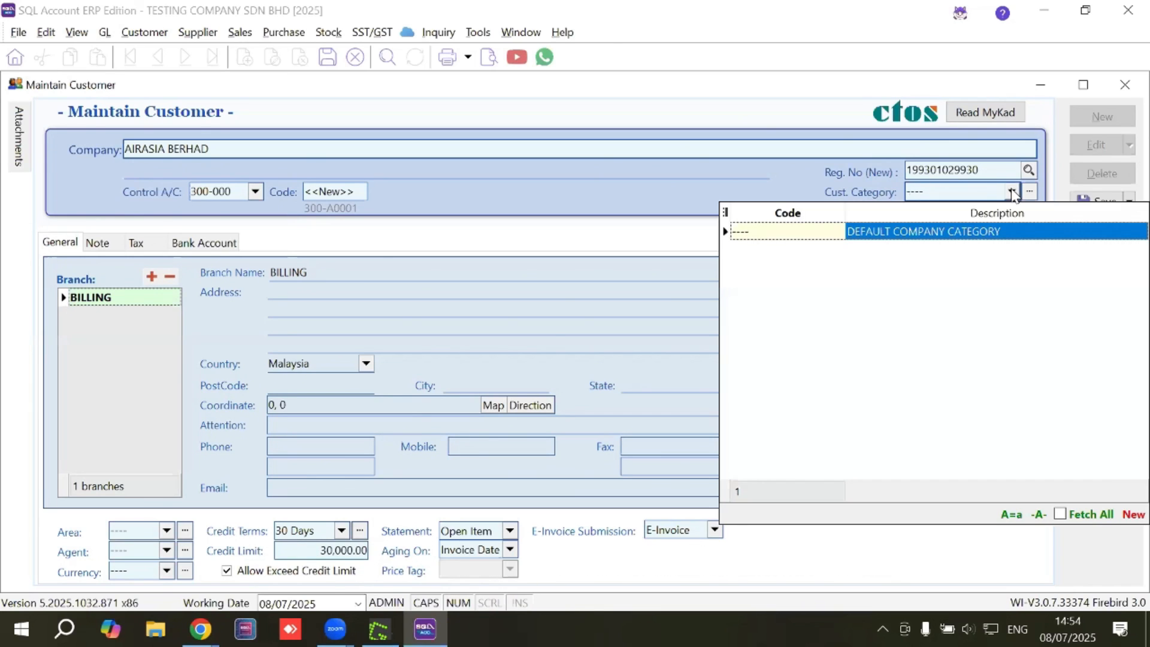
{"action": "left_click", "coordinate": [1132, 515]}
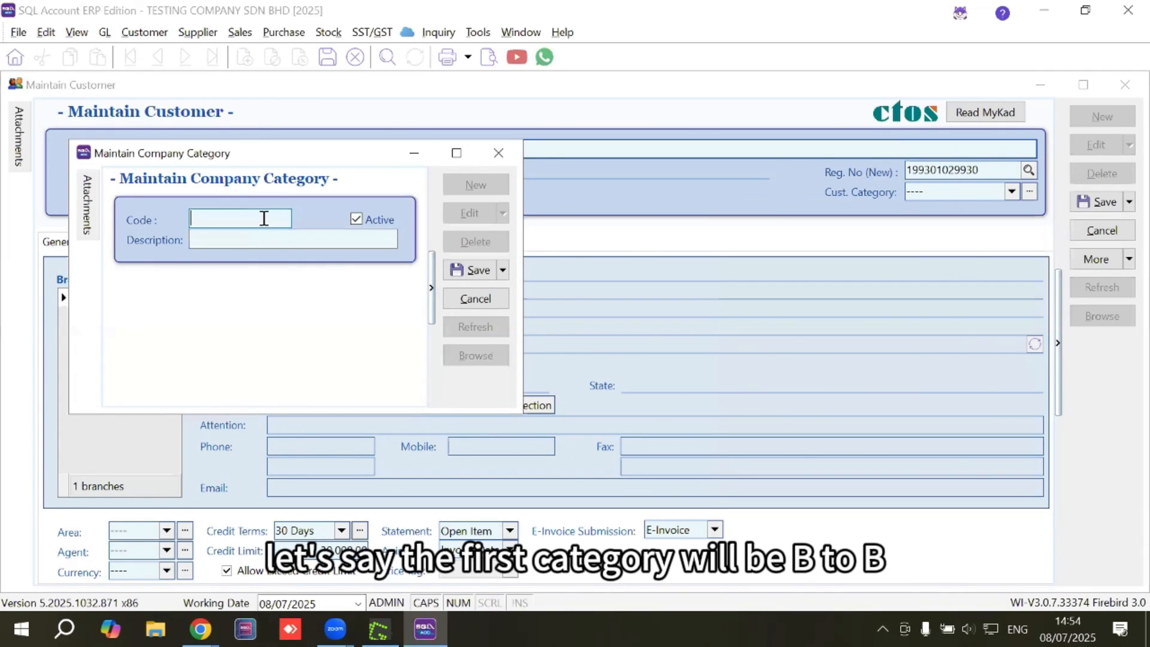
{"action": "type", "text": "B2B"}
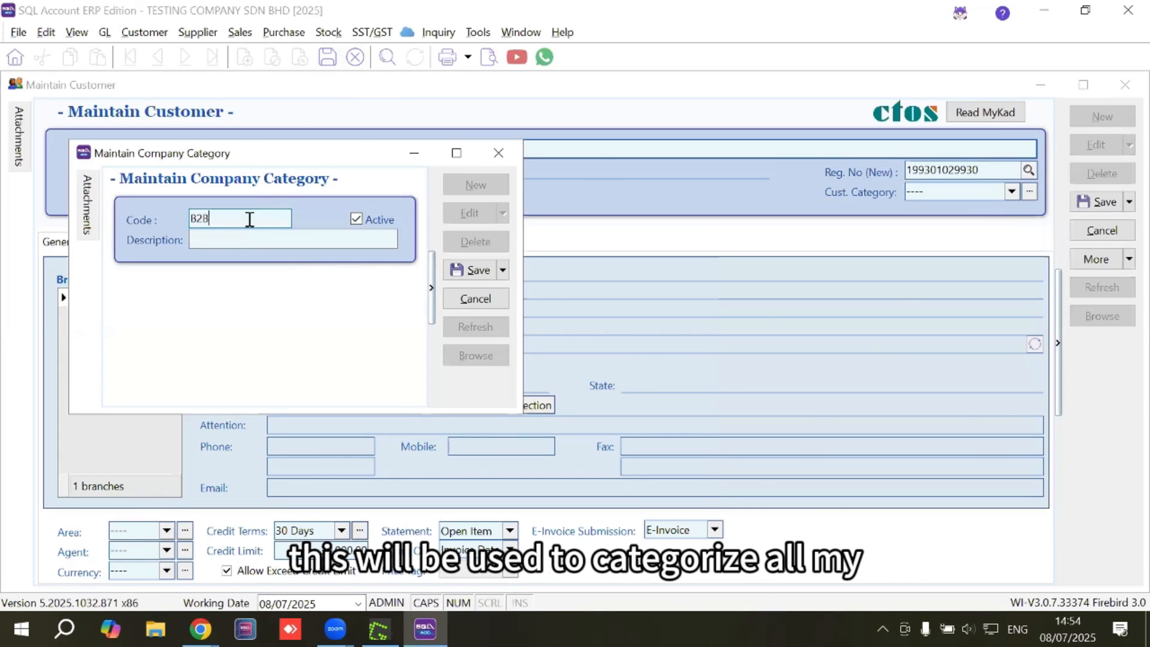
{"action": "left_click", "coordinate": [241, 242]}
{"action": "type", "text": "BUS"}
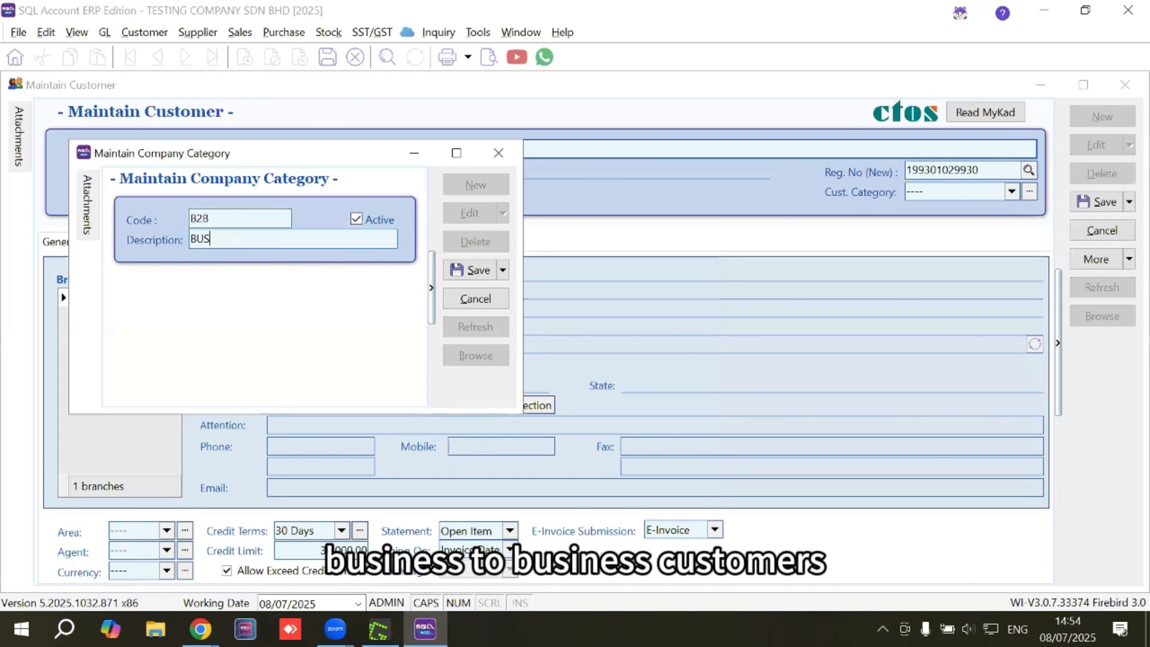
{"action": "type", "text": "INESS TO BUSINESS"}
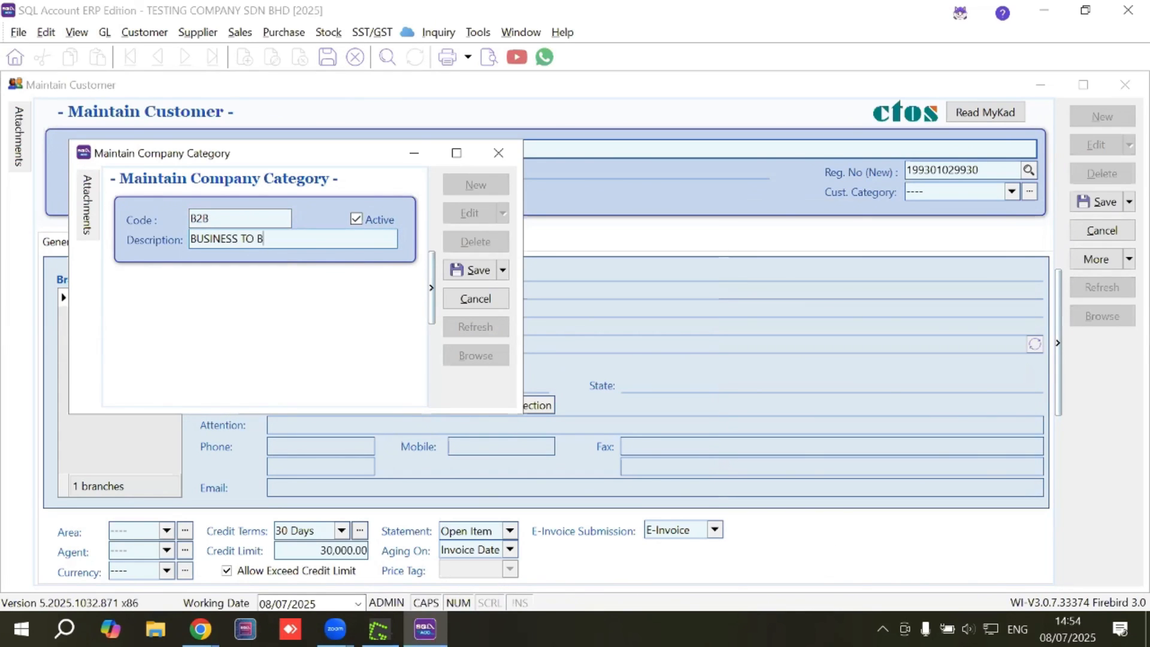
{"action": "left_click", "coordinate": [470, 269]}
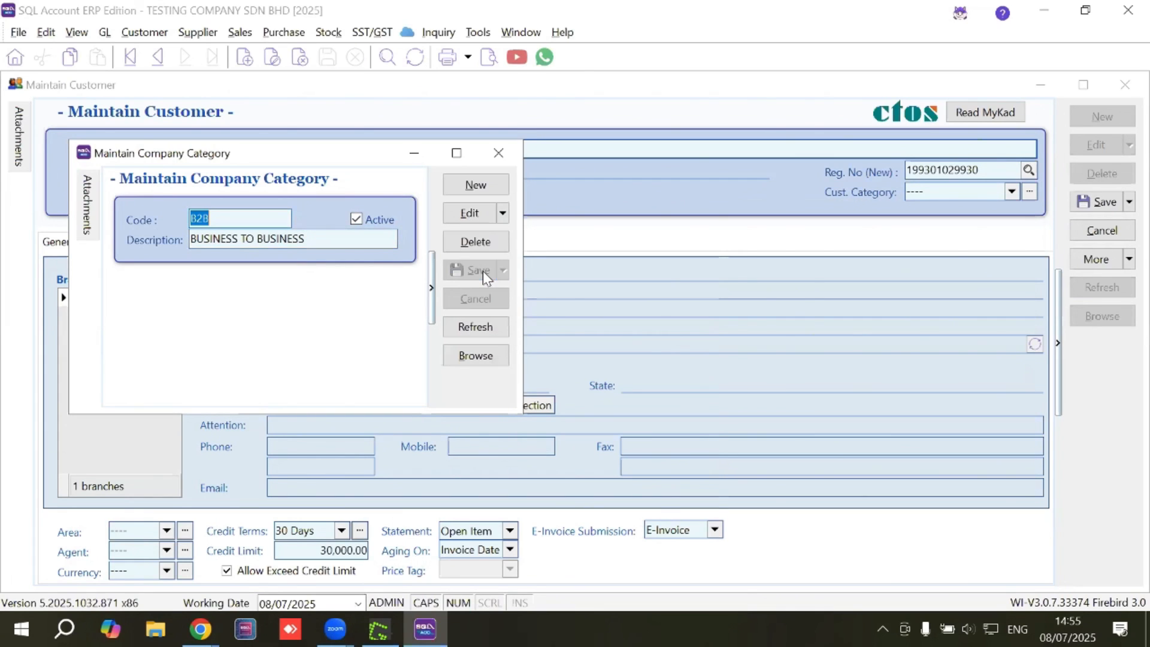
{"action": "left_click", "coordinate": [488, 186]}
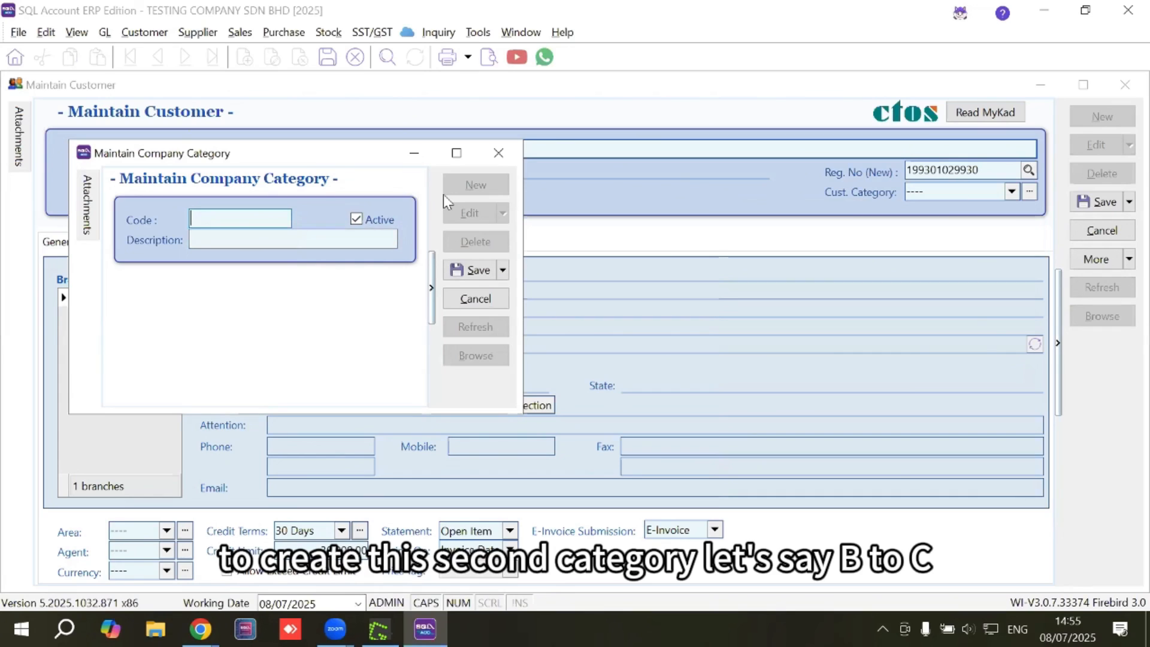
{"action": "type", "text": "B2C"}
{"action": "key", "text": "Tab"}
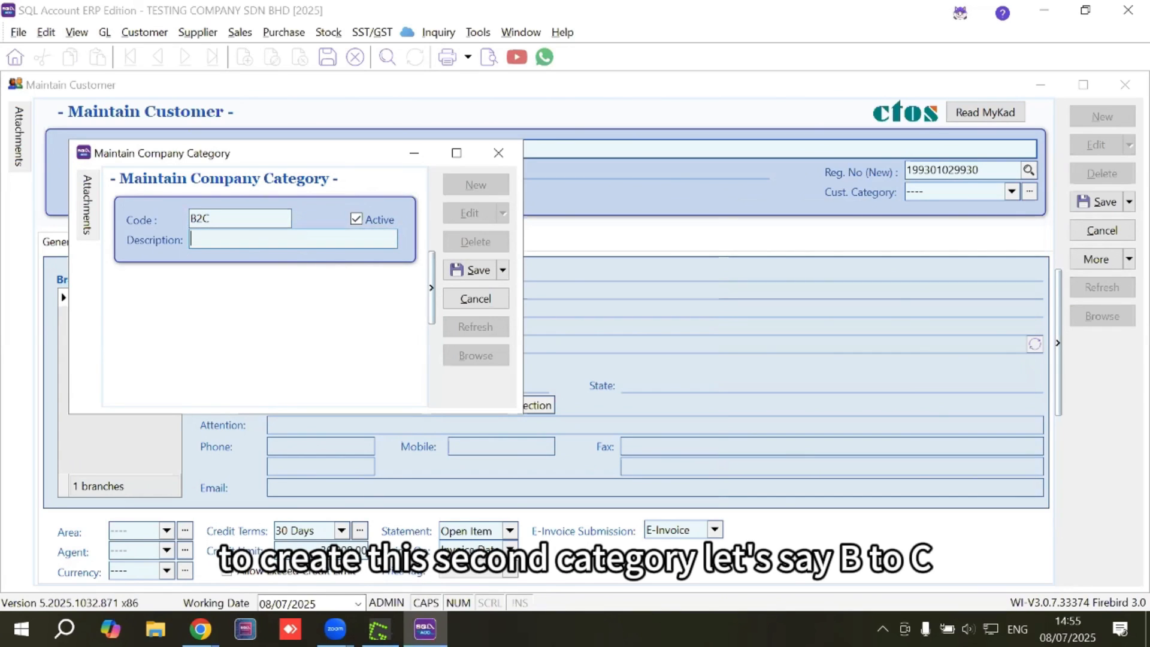
{"action": "type", "text": "BUSINESS T"}
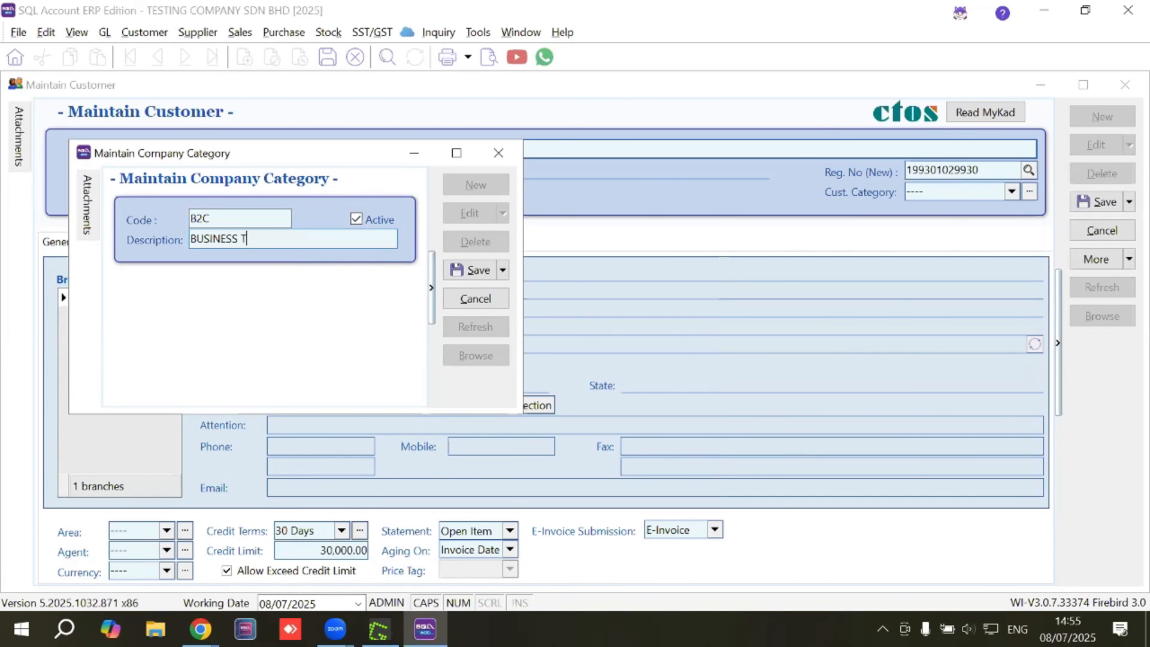
{"action": "type", "text": "O CONSUMER"}
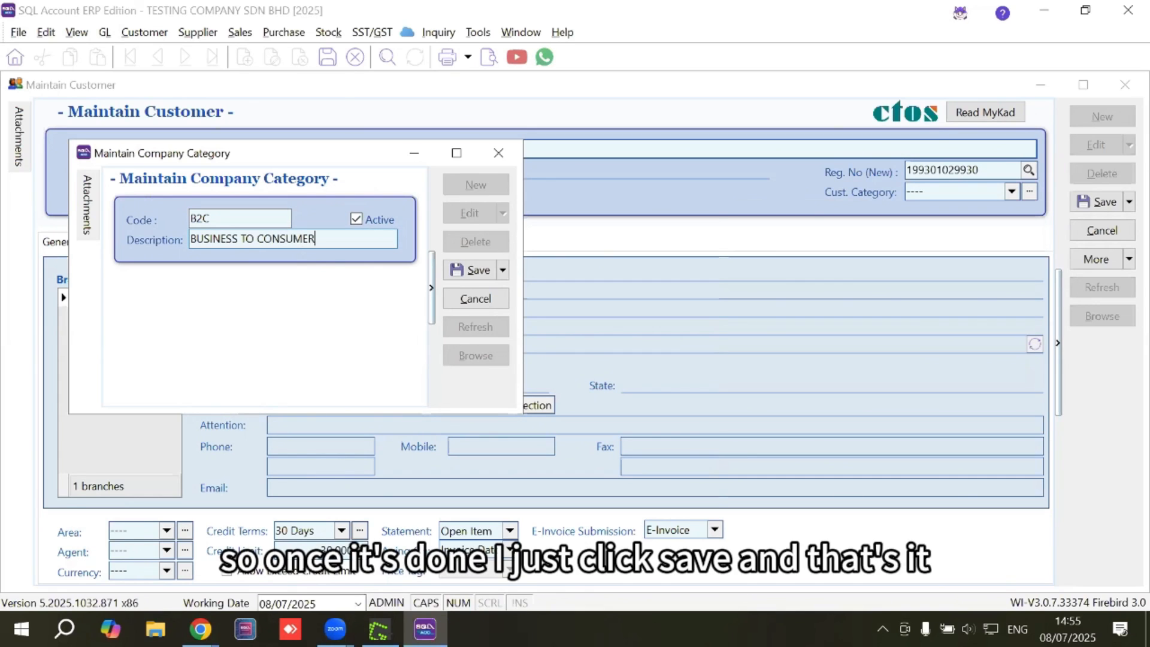
{"action": "left_click", "coordinate": [486, 270]}
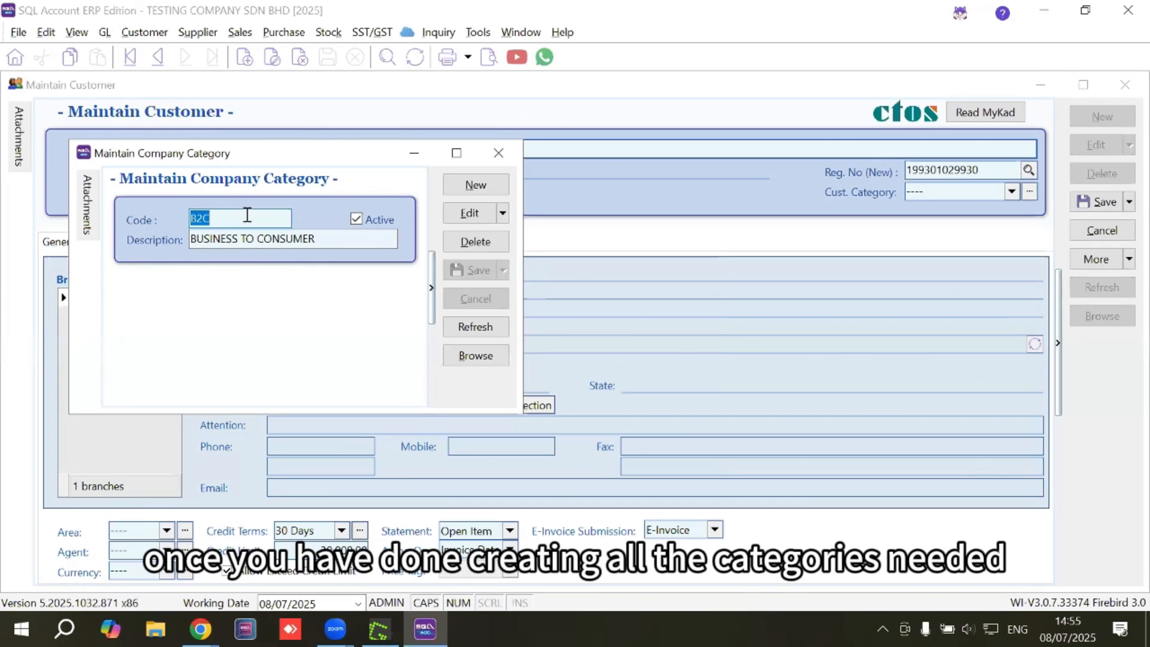
Assign category B2B to the customer.
{"action": "left_click", "coordinate": [498, 154]}
{"action": "left_click", "coordinate": [1012, 192]}
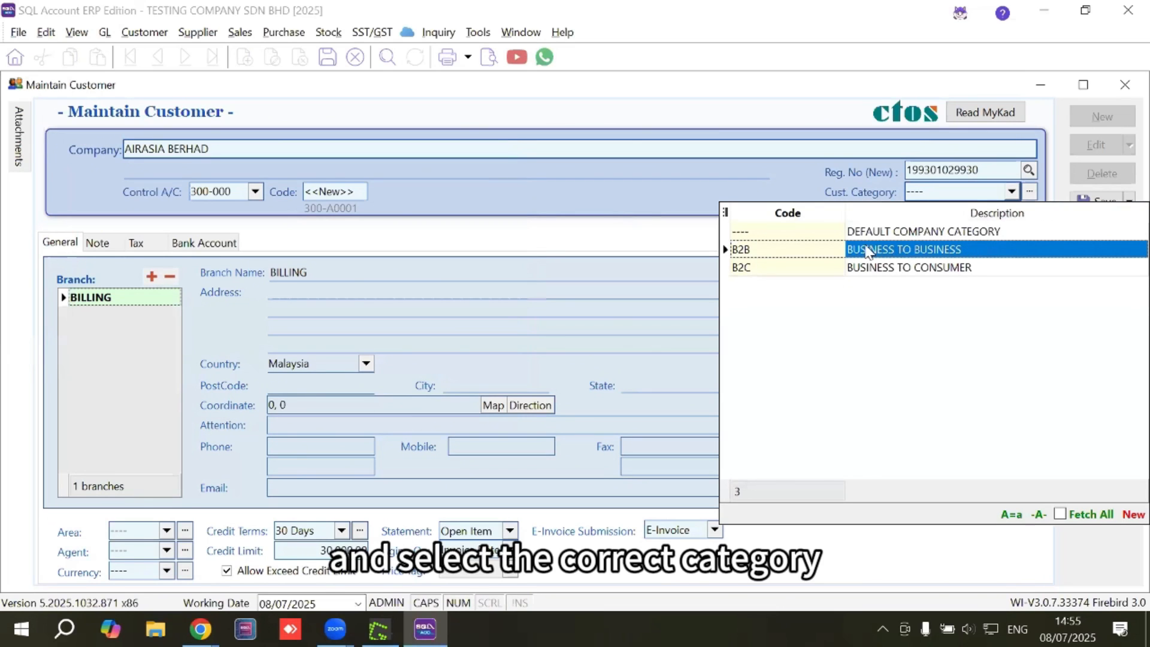
{"action": "left_click", "coordinate": [884, 252]}
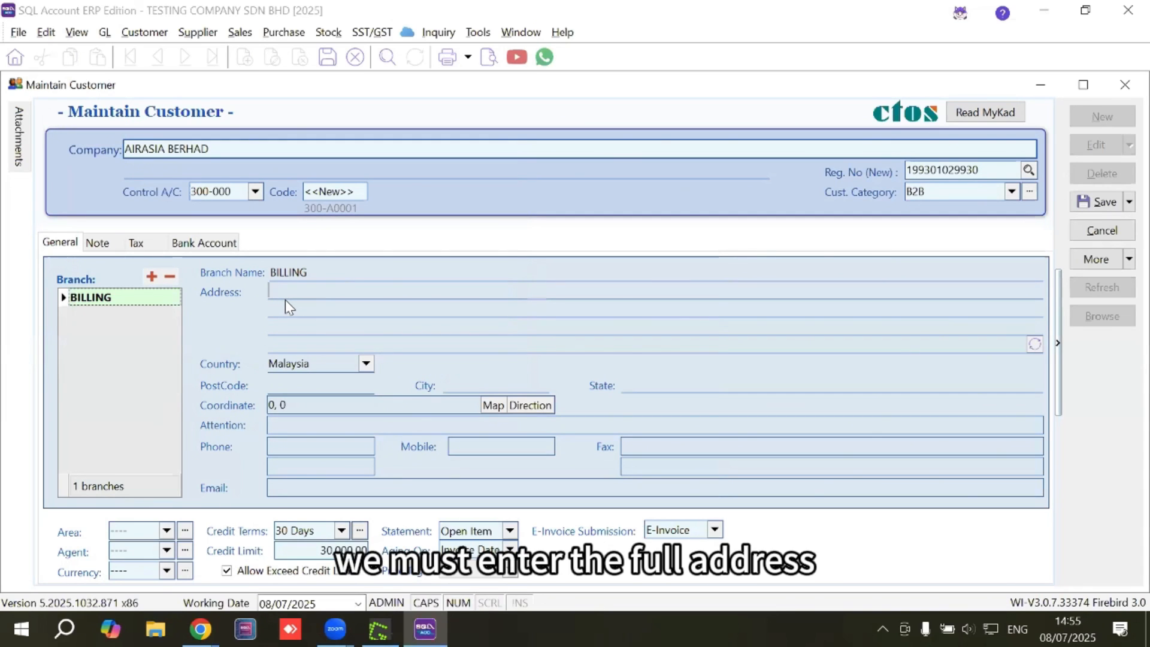
Fill the billing address lines with placeholder ADDRESS text.
{"action": "type", "text": "ADDRESS"}
{"action": "key", "text": "Return"}
{"action": "type", "text": "A"}
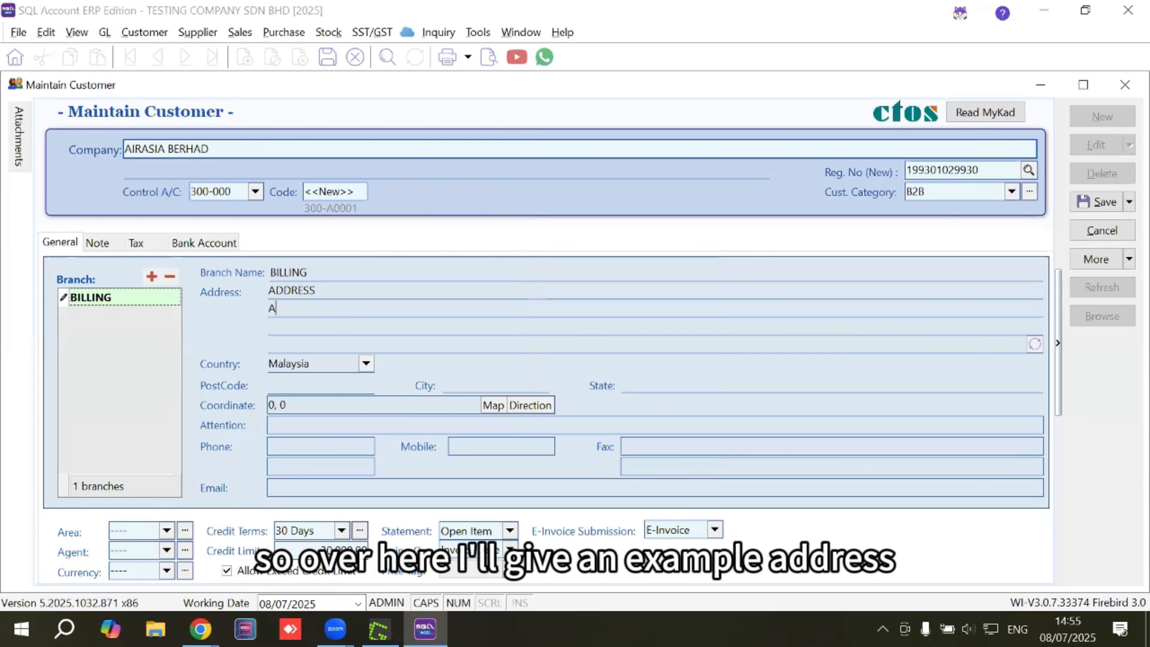
{"action": "type", "text": "DDRESS"}
{"action": "key", "text": "Return"}
{"action": "type", "text": "RESS"}
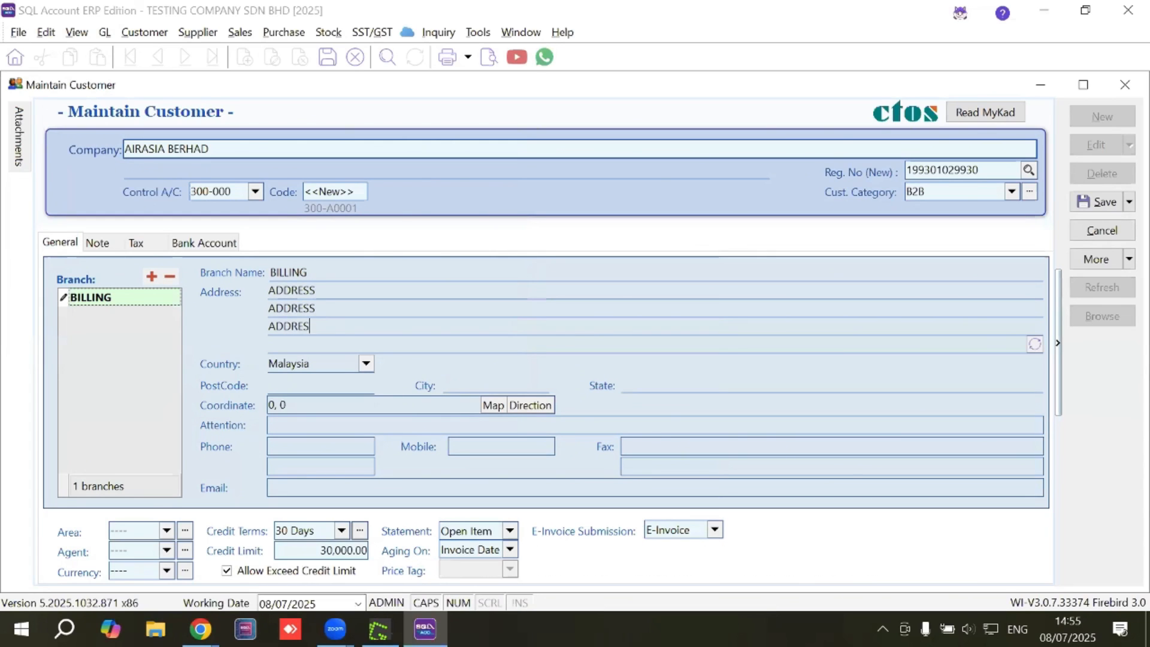
{"action": "key", "text": "Return"}
{"action": "type", "text": "ADDRESS"}
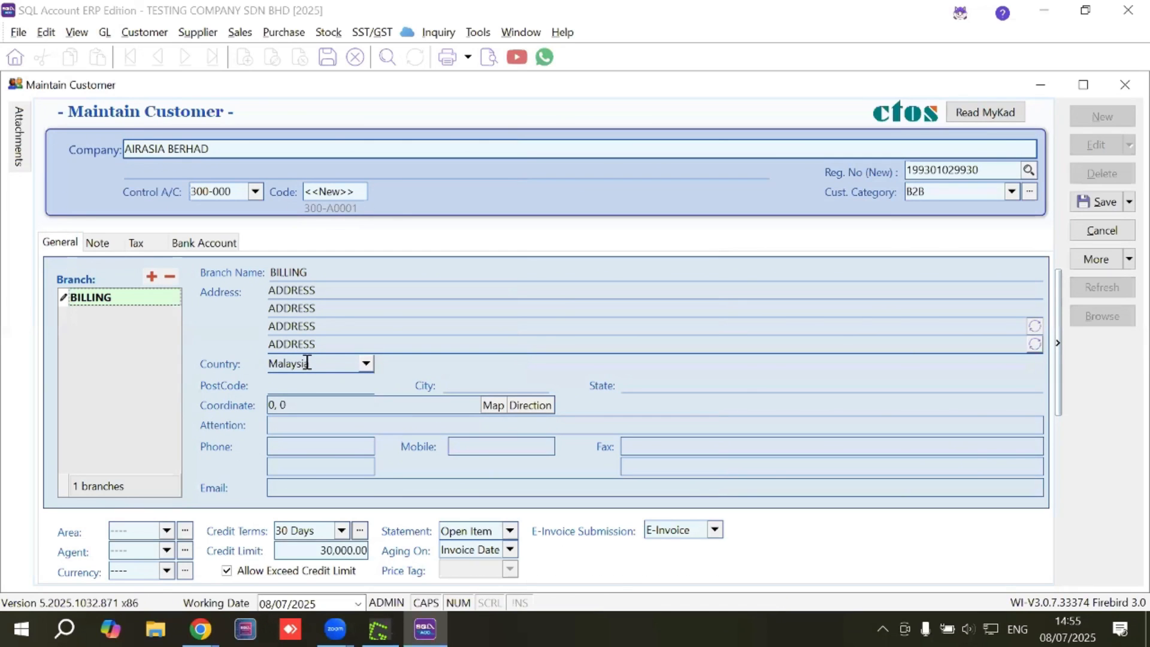
Enter postcode 53000 to auto-fill Kuala Lumpur, then enter the customer's phone number.
{"action": "left_click", "coordinate": [321, 387]}
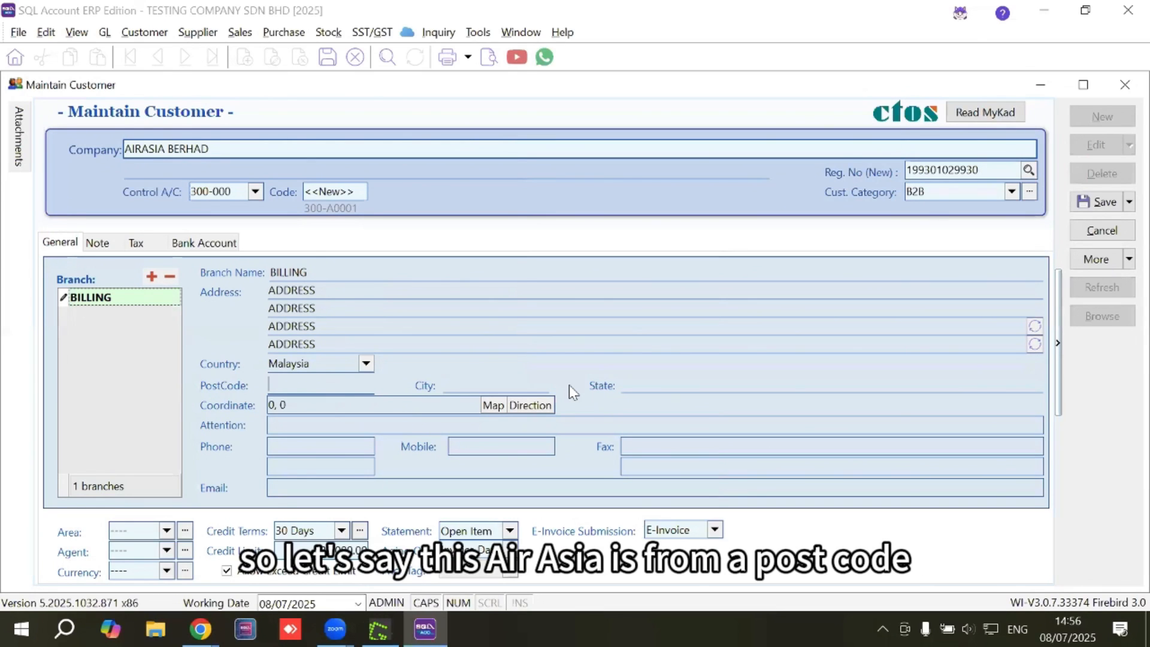
{"action": "type", "text": "53"}
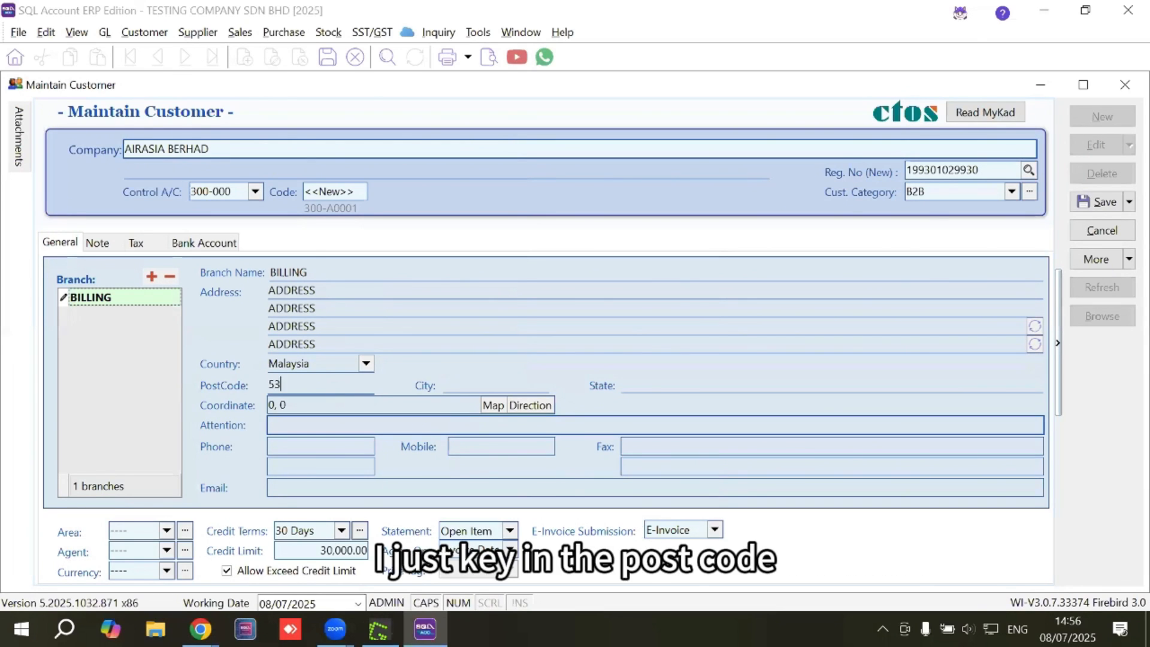
{"action": "type", "text": "000"}
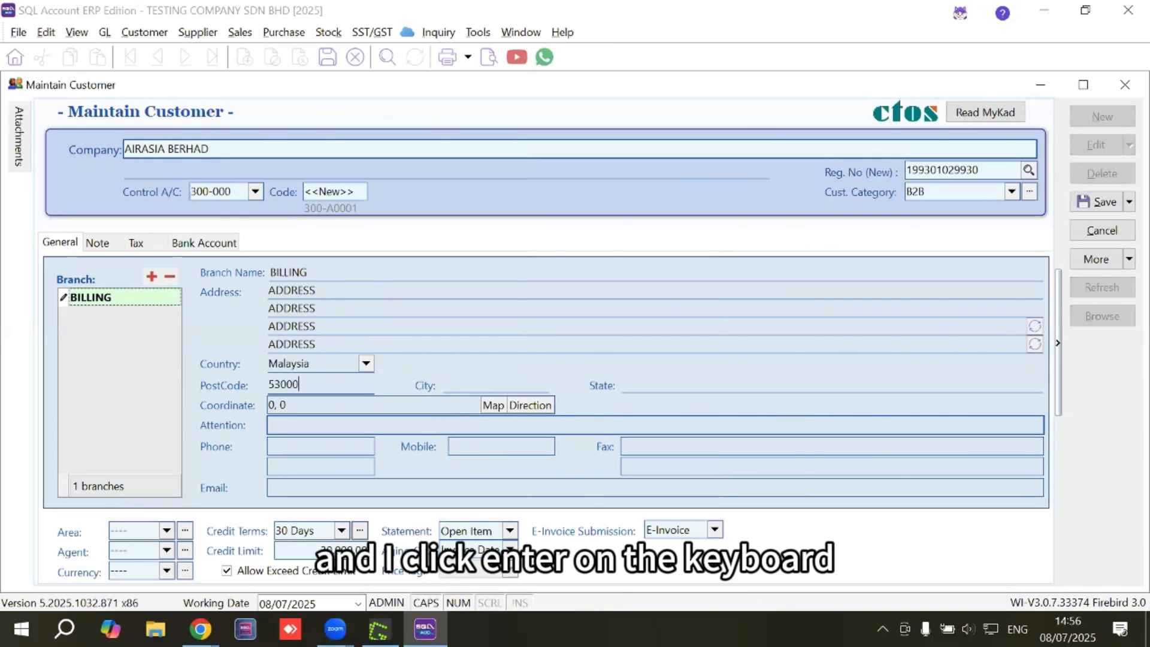
{"action": "key", "text": "Return"}
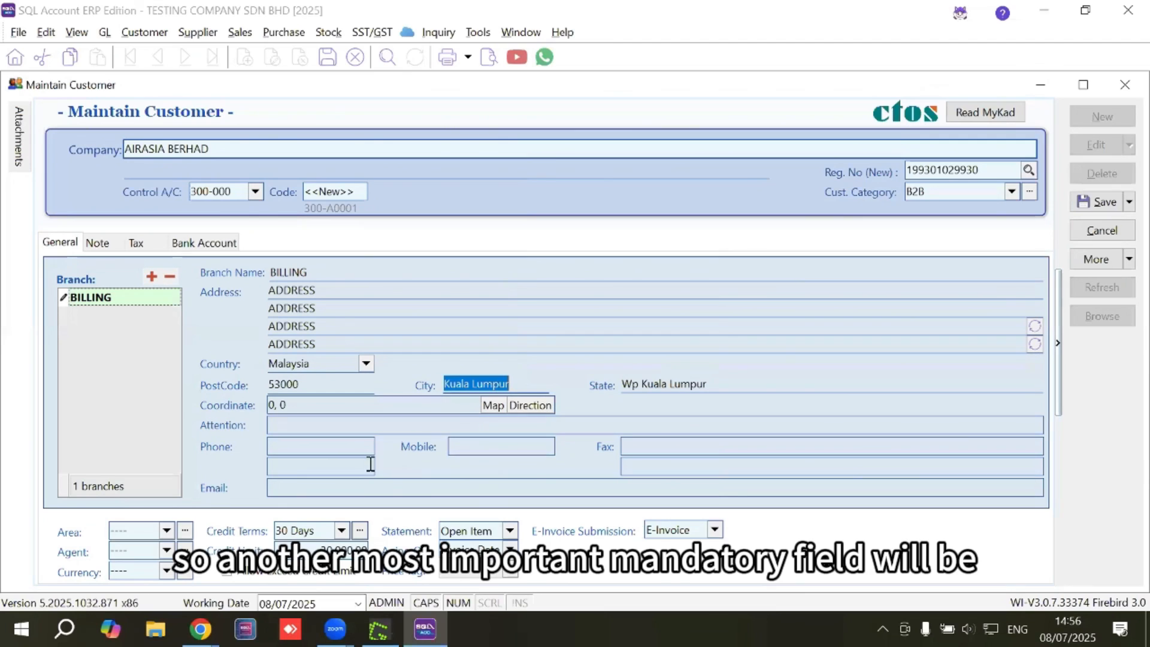
{"action": "left_click", "coordinate": [329, 448]}
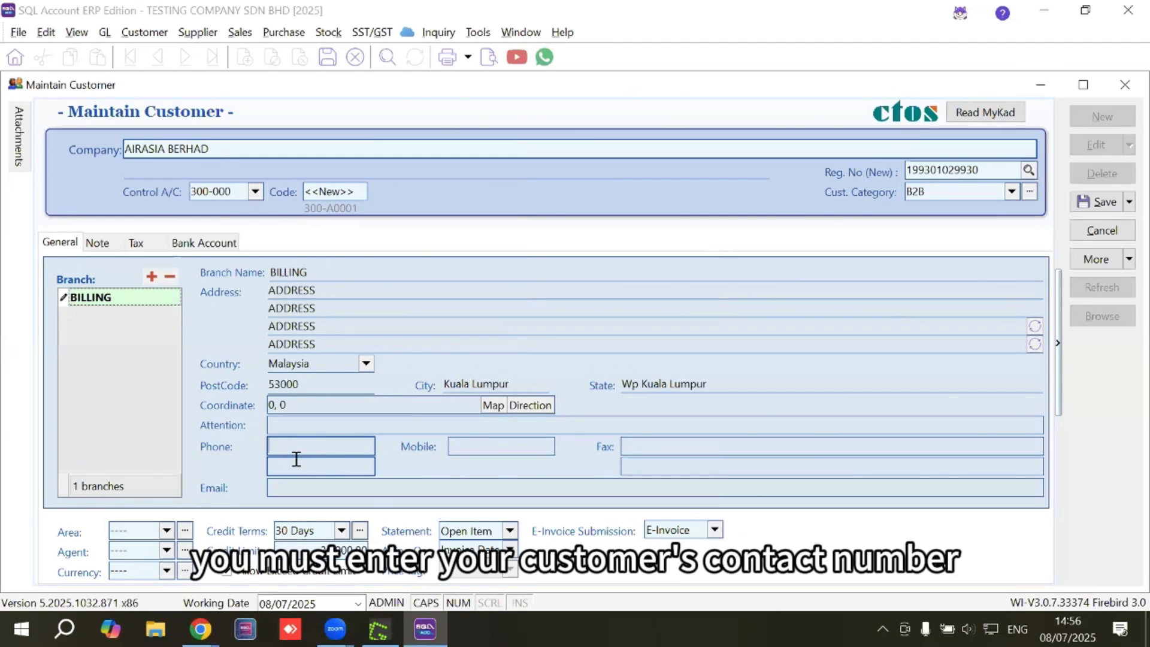
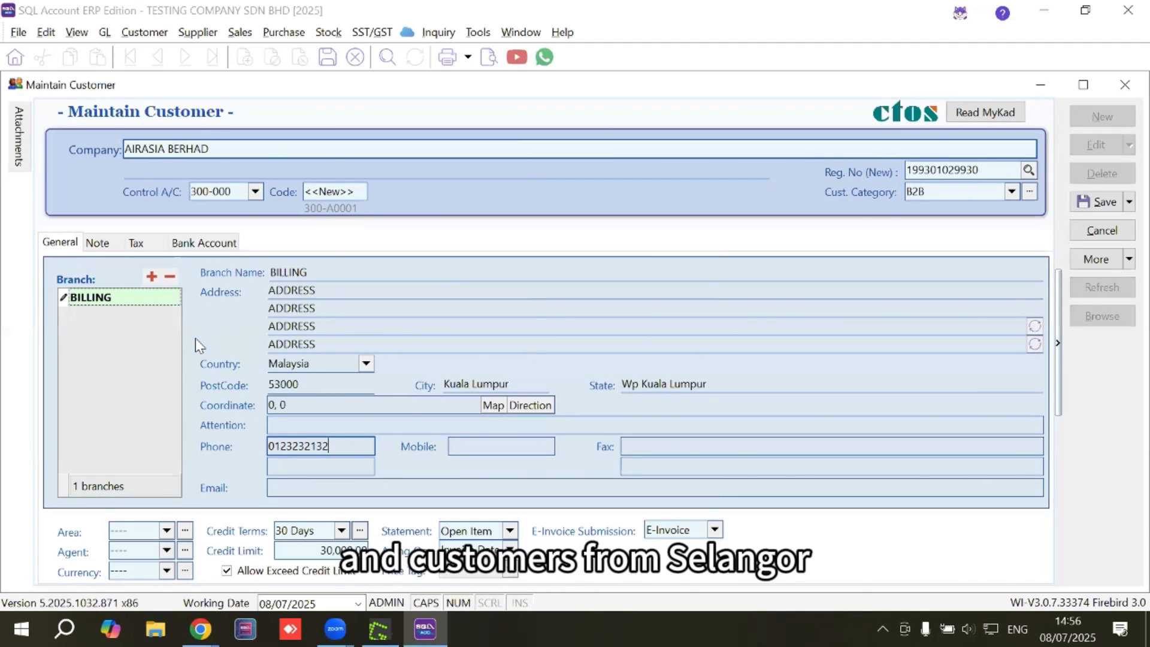
Create areas SELANGOR (SELANGOR) and KL (KUALA LUMPUR).
{"action": "left_click", "coordinate": [166, 531]}
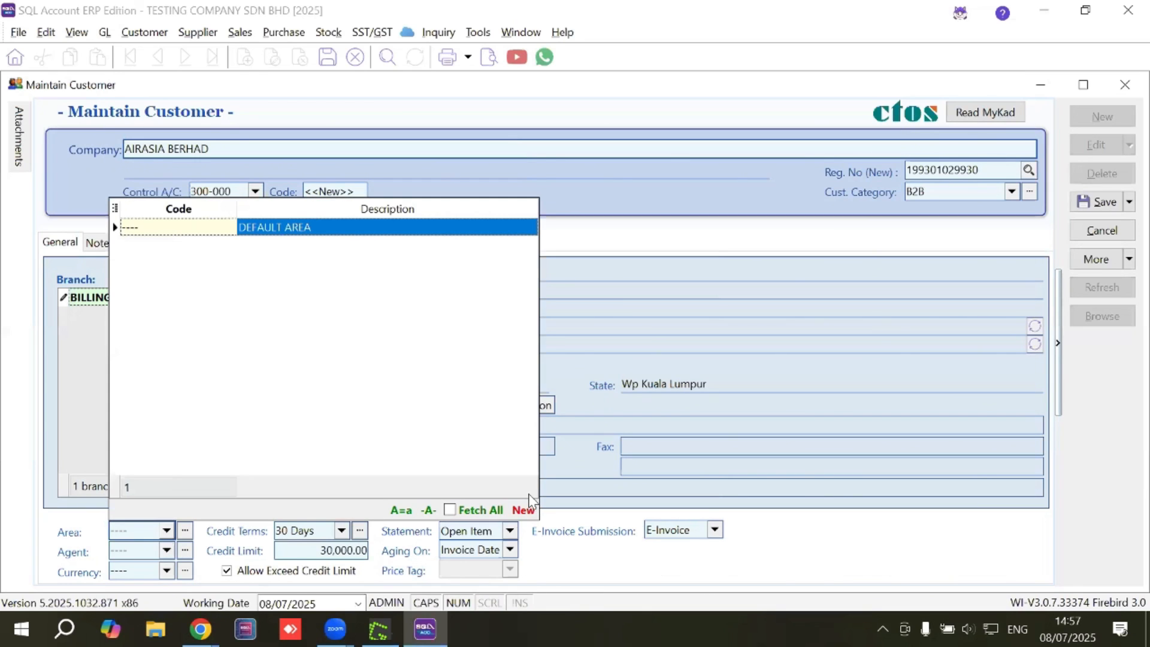
{"action": "left_click", "coordinate": [521, 512]}
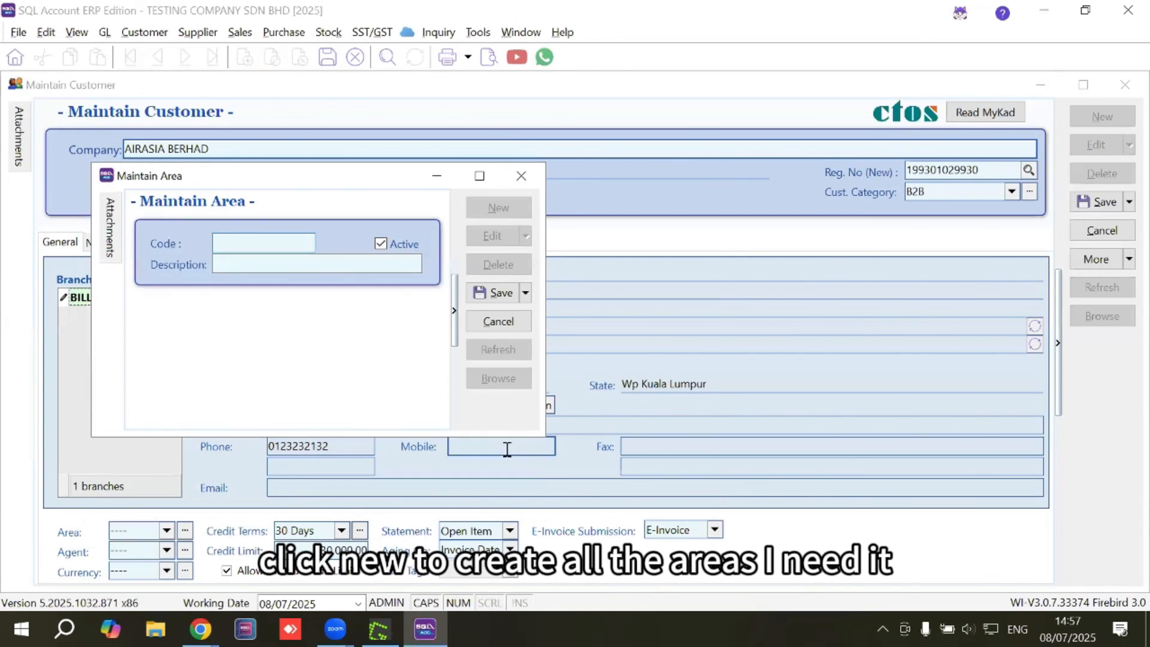
{"action": "type", "text": "SELANGOR"}
{"action": "key", "text": "Tab"}
{"action": "type", "text": "SELANGOR"}
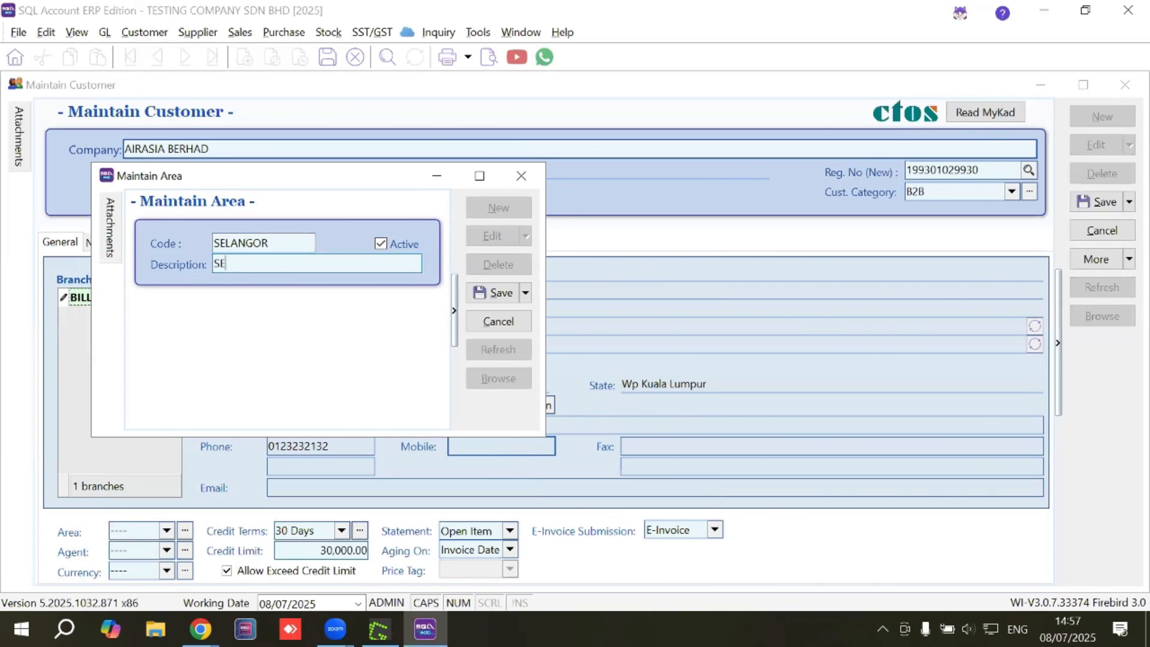
{"action": "left_click", "coordinate": [492, 293]}
{"action": "left_click", "coordinate": [501, 212]}
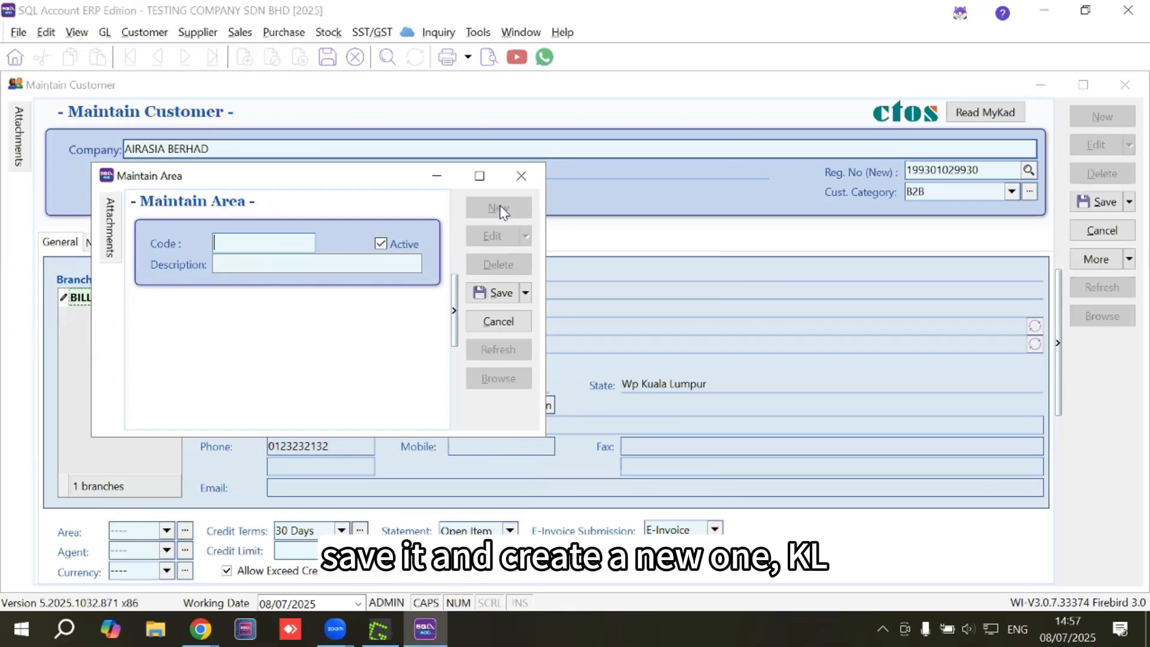
{"action": "type", "text": "KL"}
{"action": "key", "text": "Tab"}
{"action": "type", "text": "KUALA "}
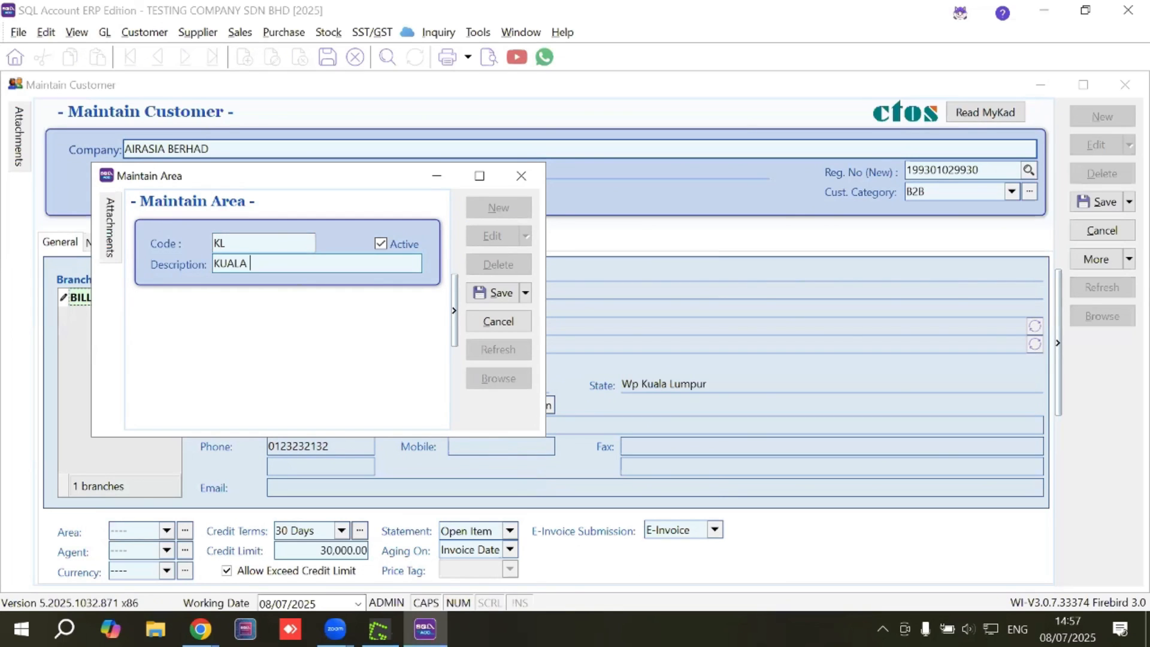
{"action": "type", "text": "LUMPUR"}
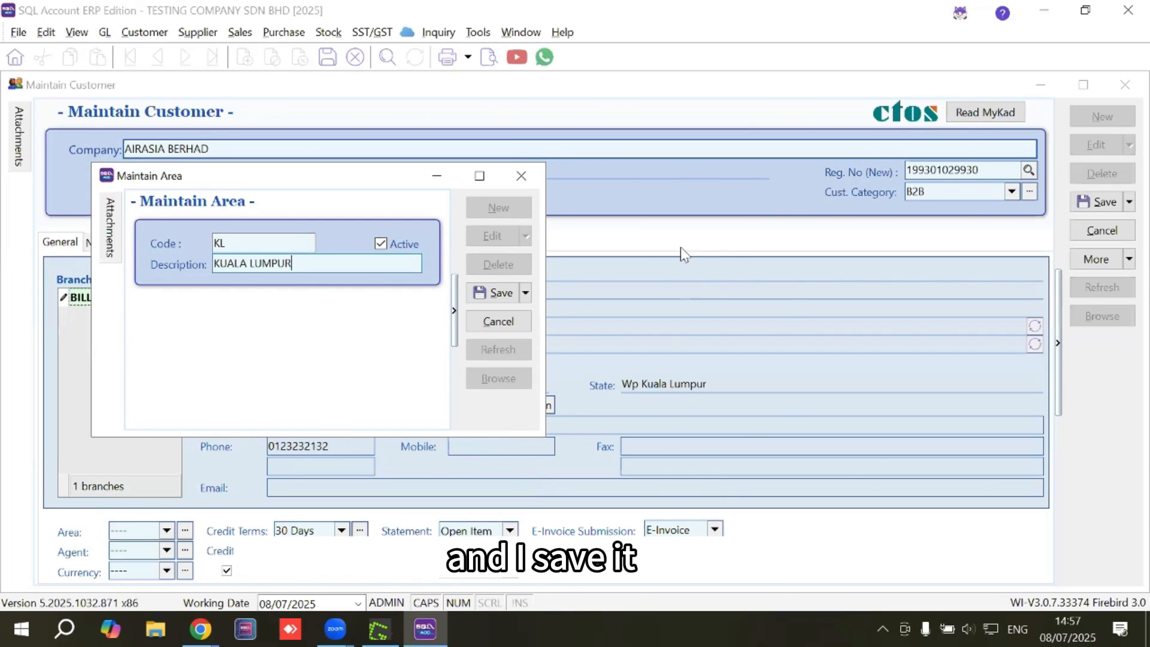
{"action": "left_click", "coordinate": [490, 292]}
Set the customer's area to KL.
{"action": "left_click", "coordinate": [520, 180]}
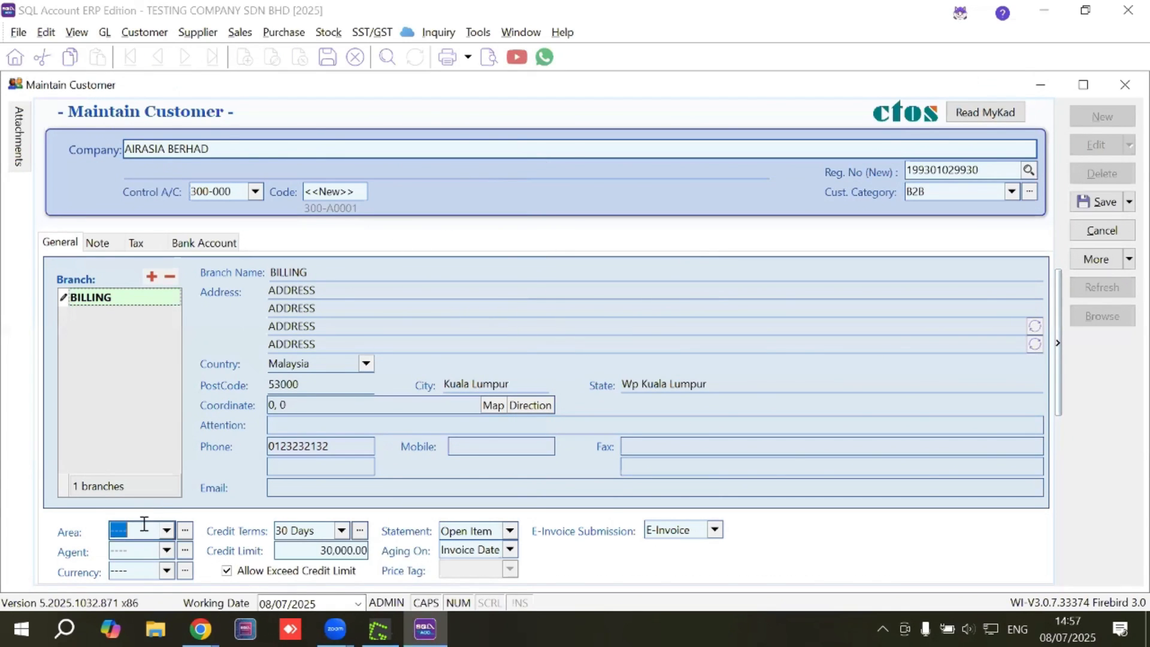
{"action": "left_click", "coordinate": [167, 532]}
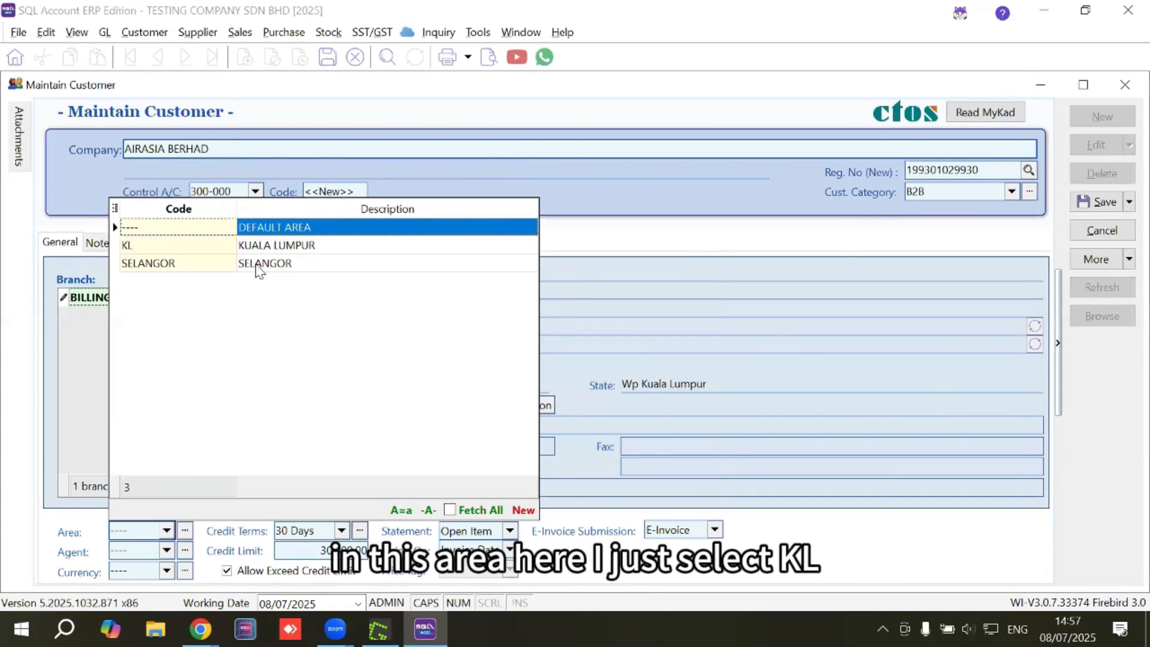
{"action": "left_click", "coordinate": [234, 246]}
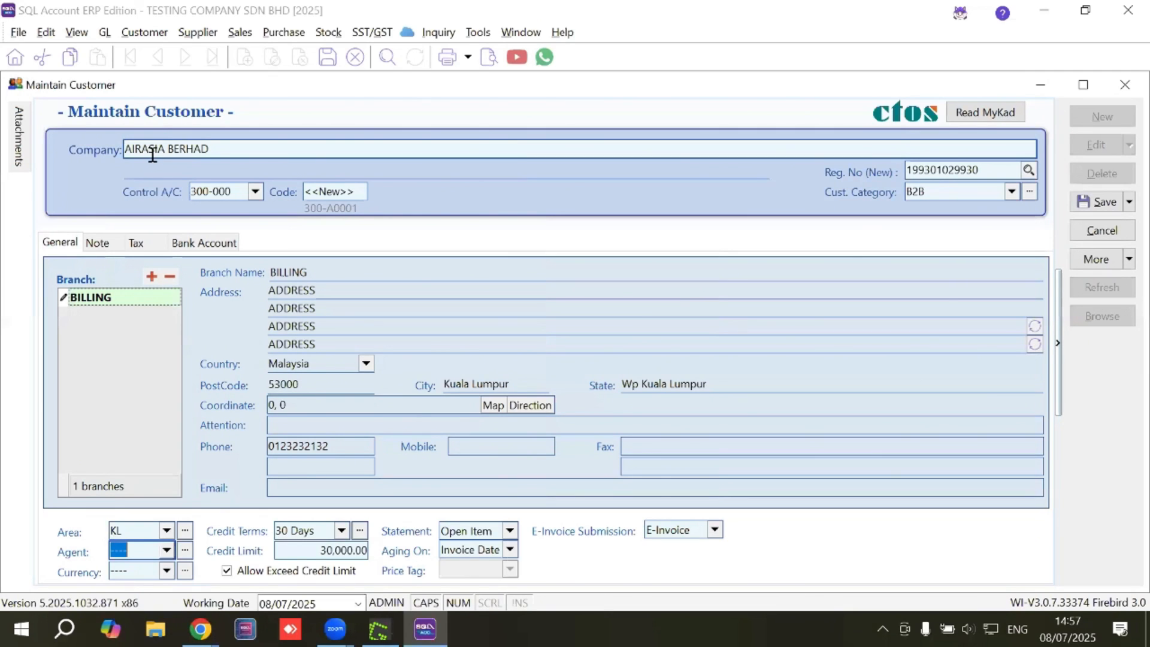
Create and save a new sales agent with its code and description.
{"action": "left_click", "coordinate": [166, 551]}
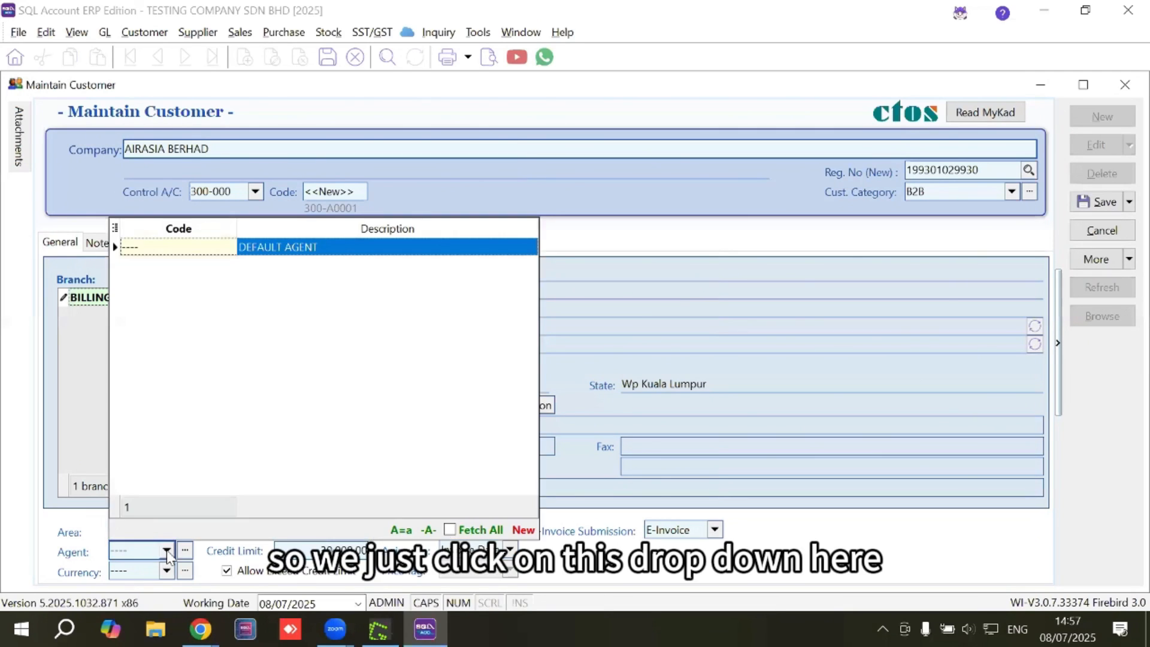
{"action": "left_click", "coordinate": [521, 531]}
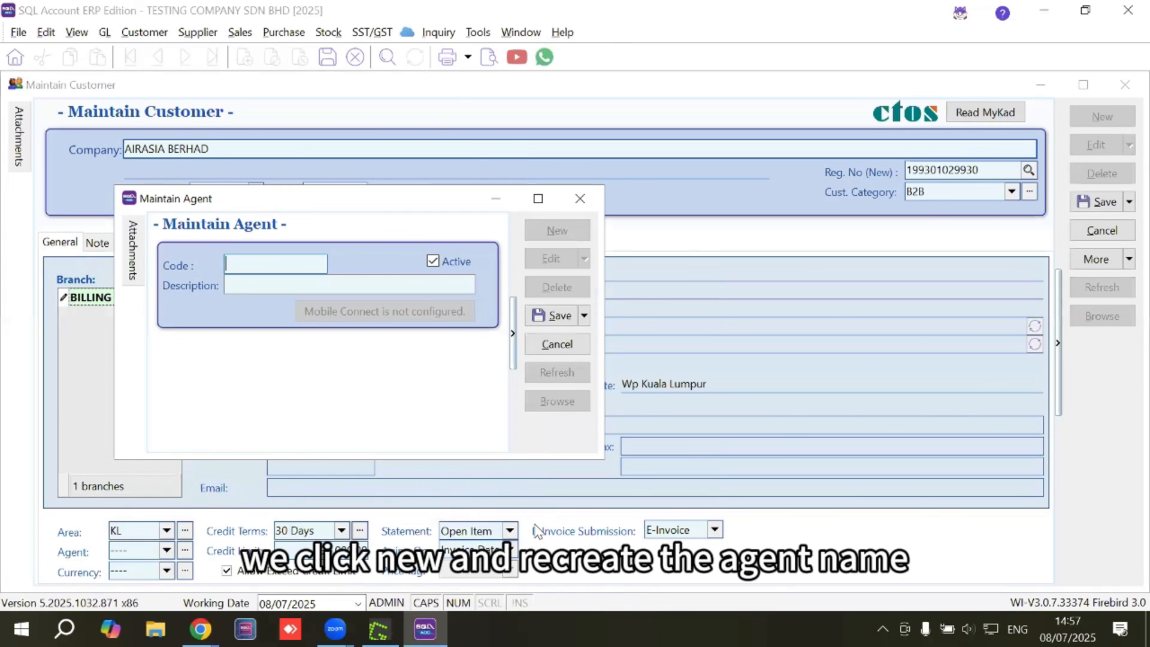
{"action": "type", "text": "PETER"}
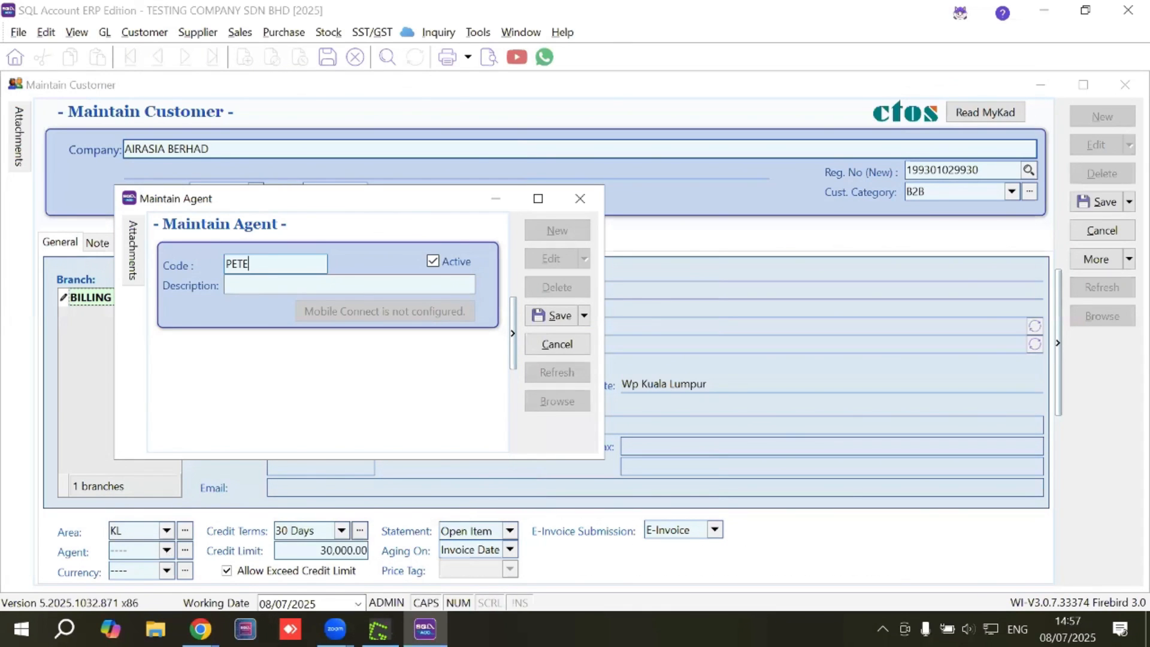
{"action": "key", "text": "Tab"}
{"action": "type", "text": "PETER"}
{"action": "left_click", "coordinate": [562, 318]}
{"action": "left_click", "coordinate": [581, 198]}
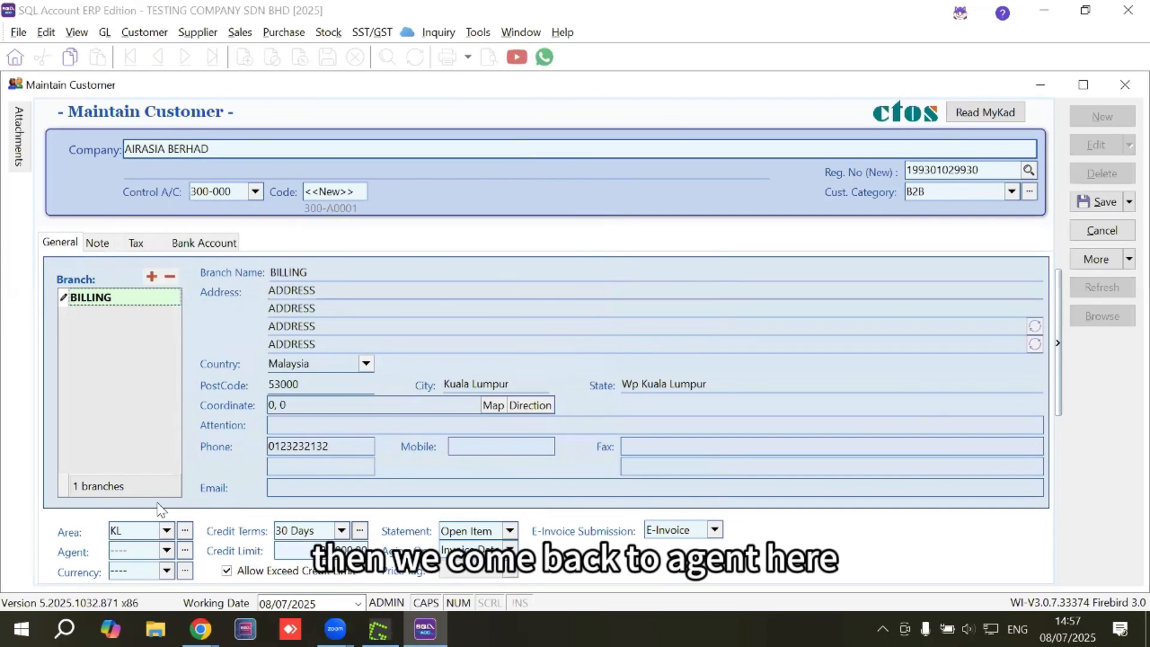
Assign the new agent to AIRASIA BERHAD, leaving currency at home currency.
{"action": "left_click", "coordinate": [166, 551]}
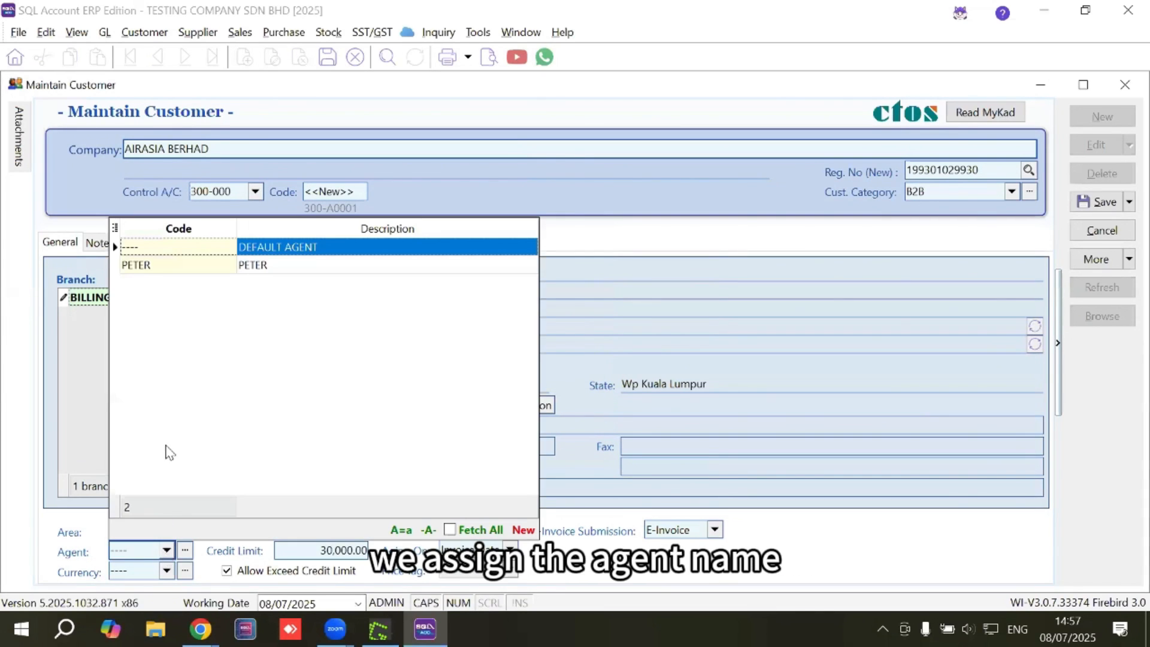
{"action": "left_click", "coordinate": [154, 263]}
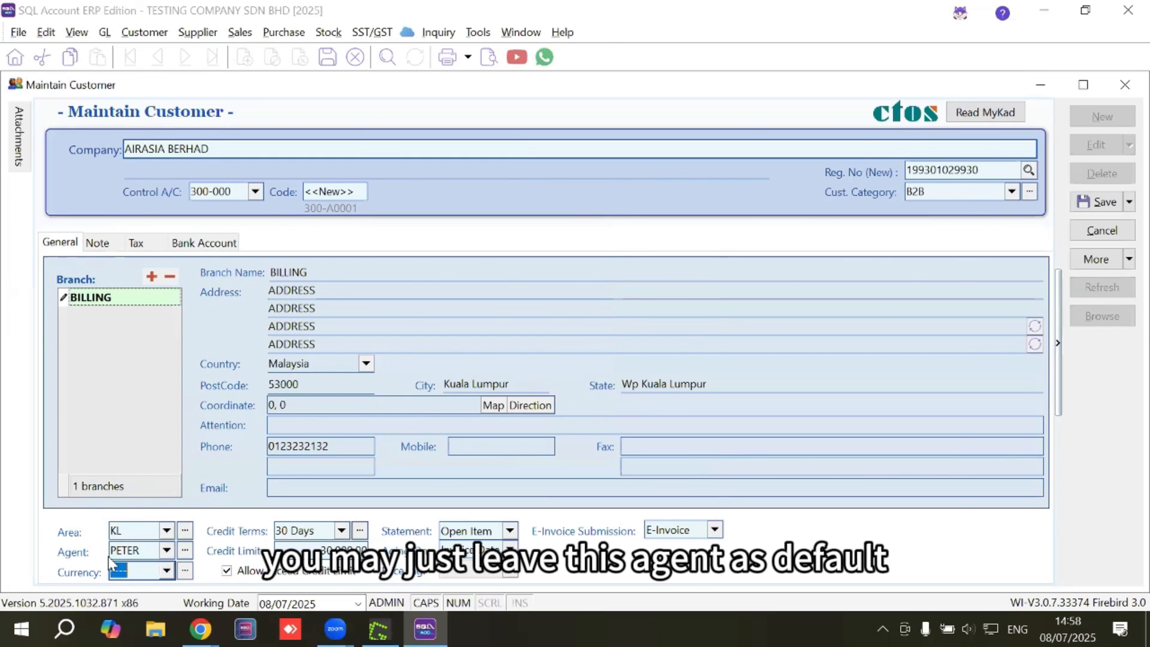
{"action": "left_click", "coordinate": [136, 574]}
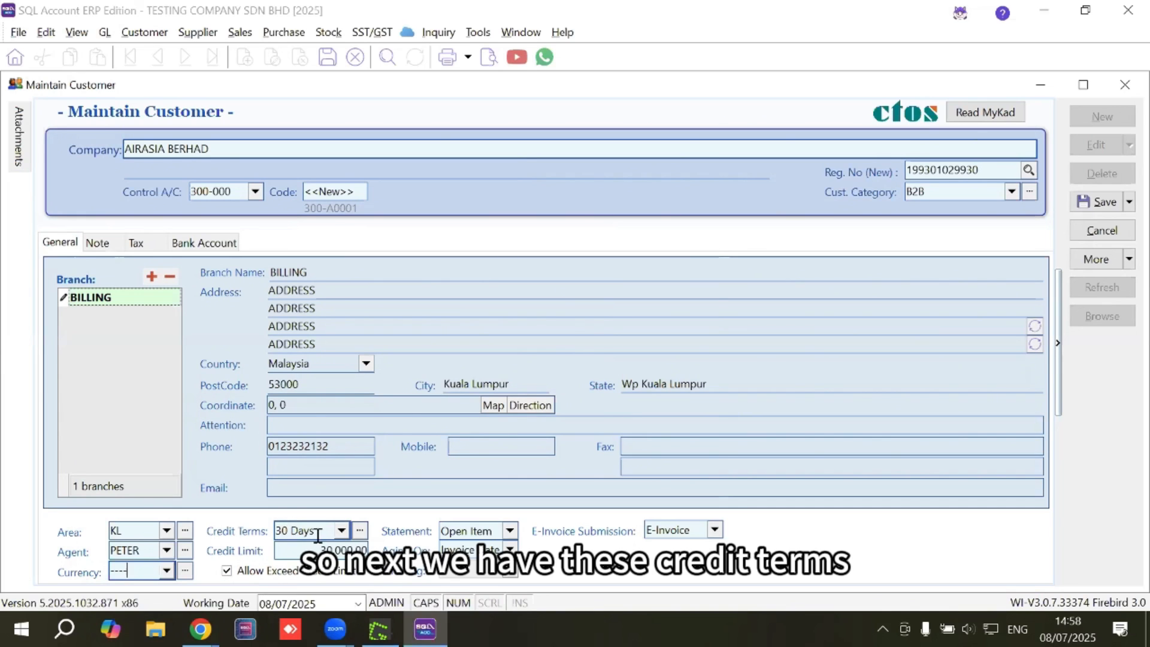
Create and save a 7 Days credit term with description '7 Days' and 7 due days.
{"action": "left_click", "coordinate": [340, 530]}
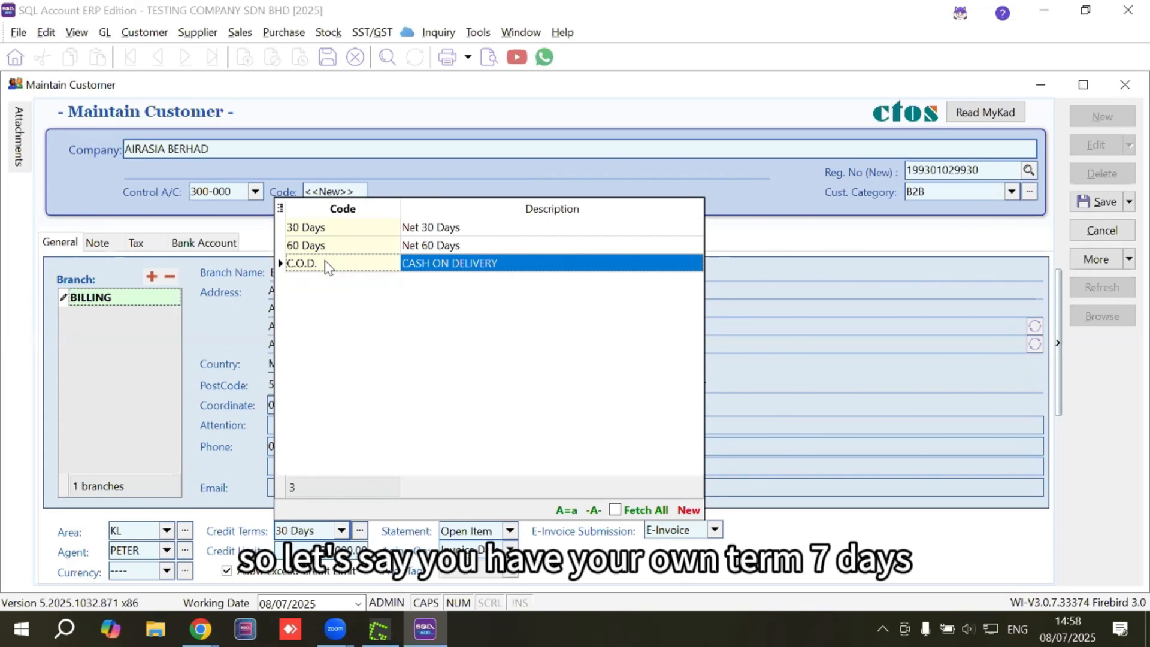
{"action": "left_click", "coordinate": [689, 511]}
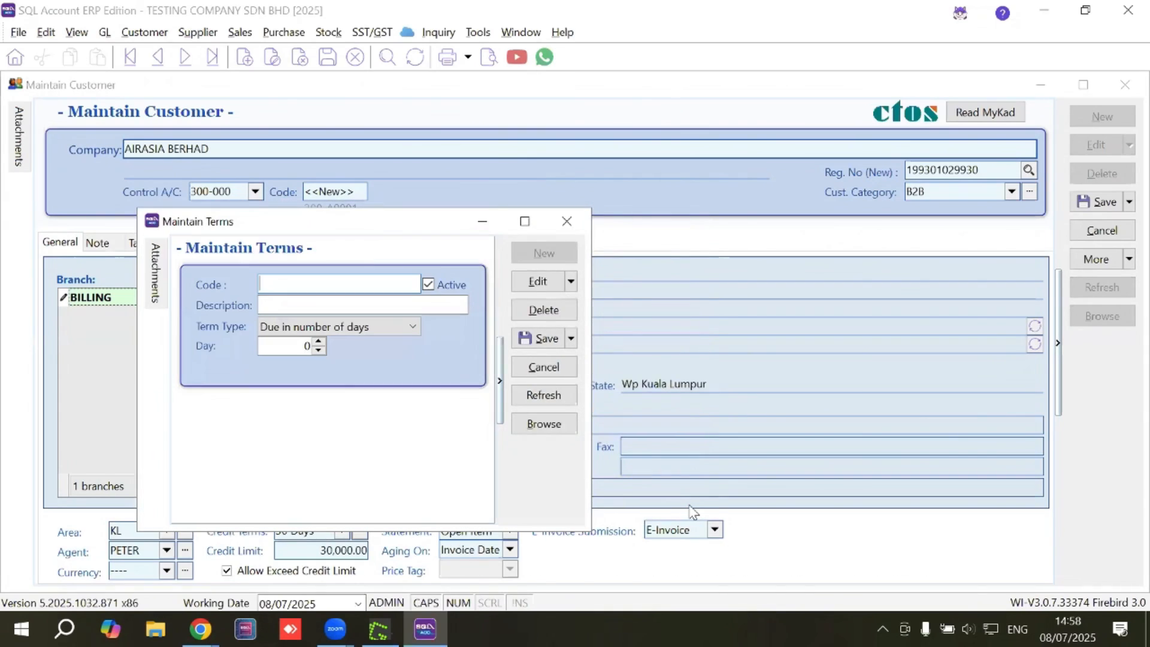
{"action": "type", "text": "7 D"}
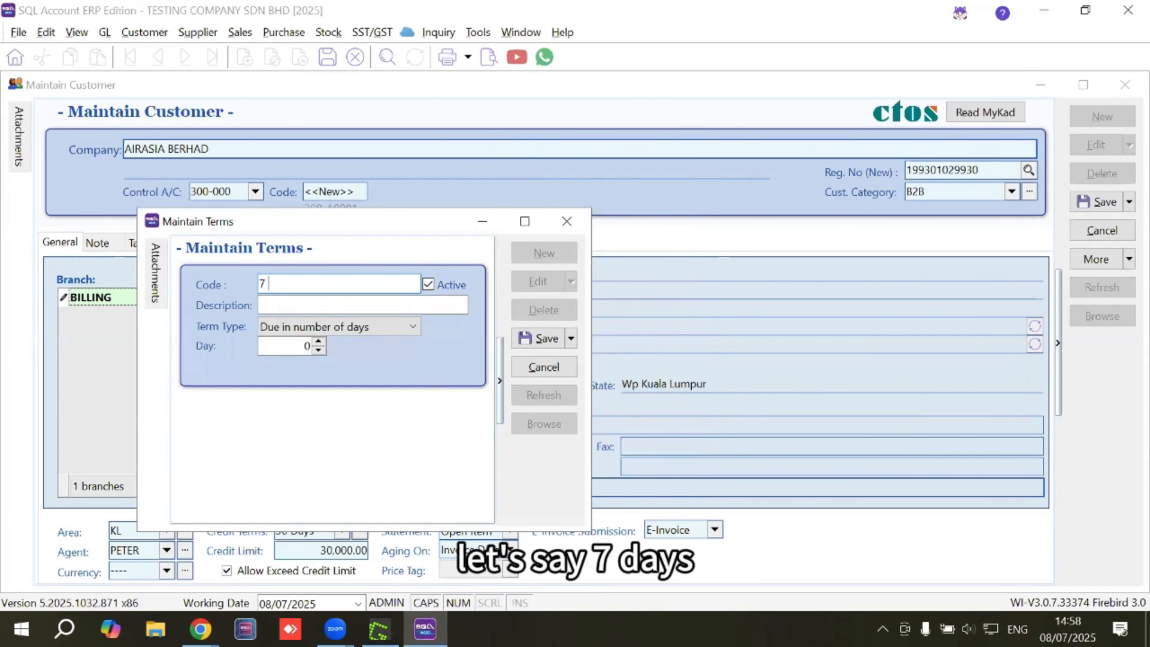
{"action": "key", "text": "Caps_Lock"}
{"action": "type", "text": "ays"}
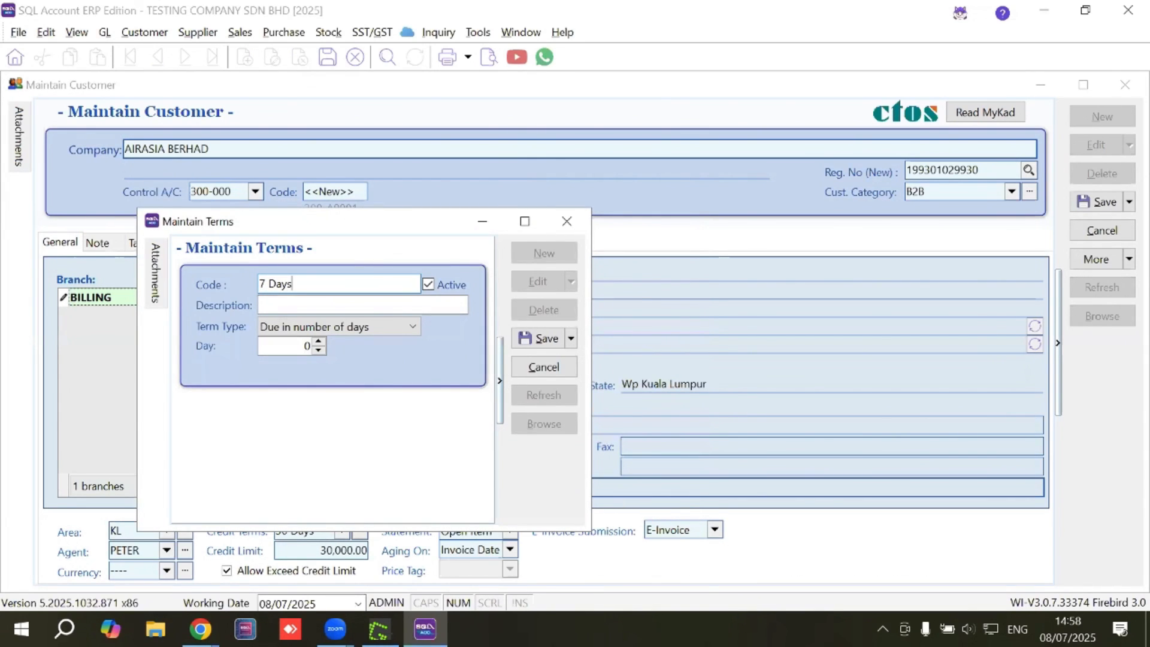
{"action": "left_click", "coordinate": [333, 303]}
{"action": "type", "text": "7 Days"}
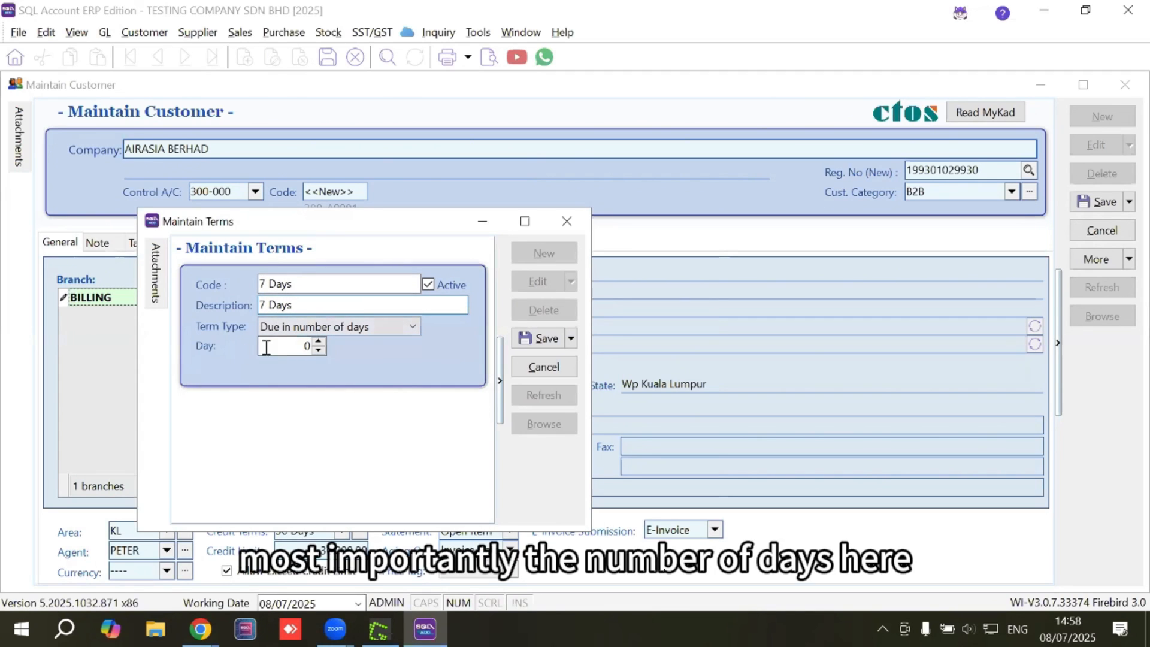
{"action": "left_click_drag", "start_coordinate": [268, 346], "coordinate": [252, 345]}
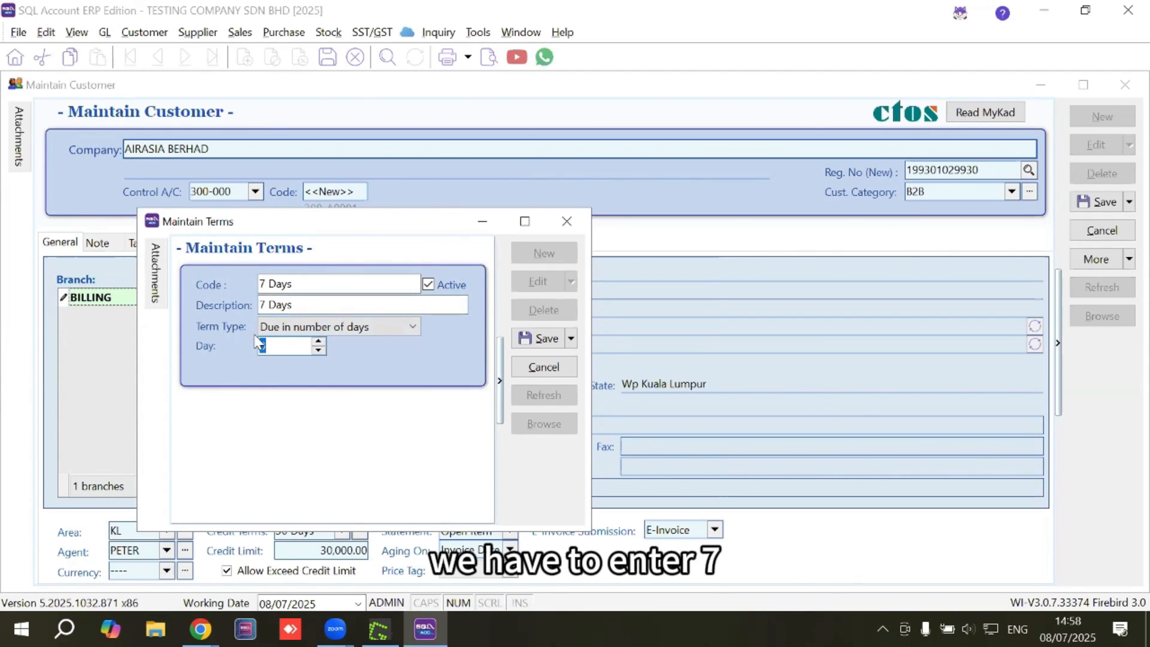
{"action": "type", "text": "7"}
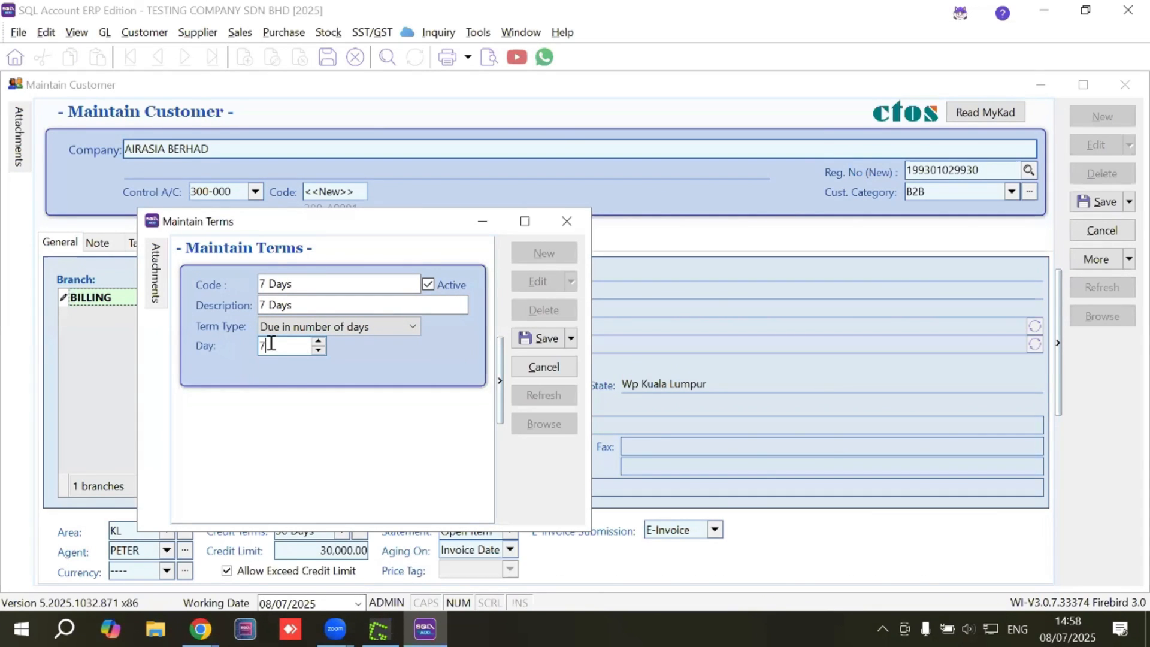
{"action": "left_click_drag", "start_coordinate": [249, 342], "coordinate": [267, 341]}
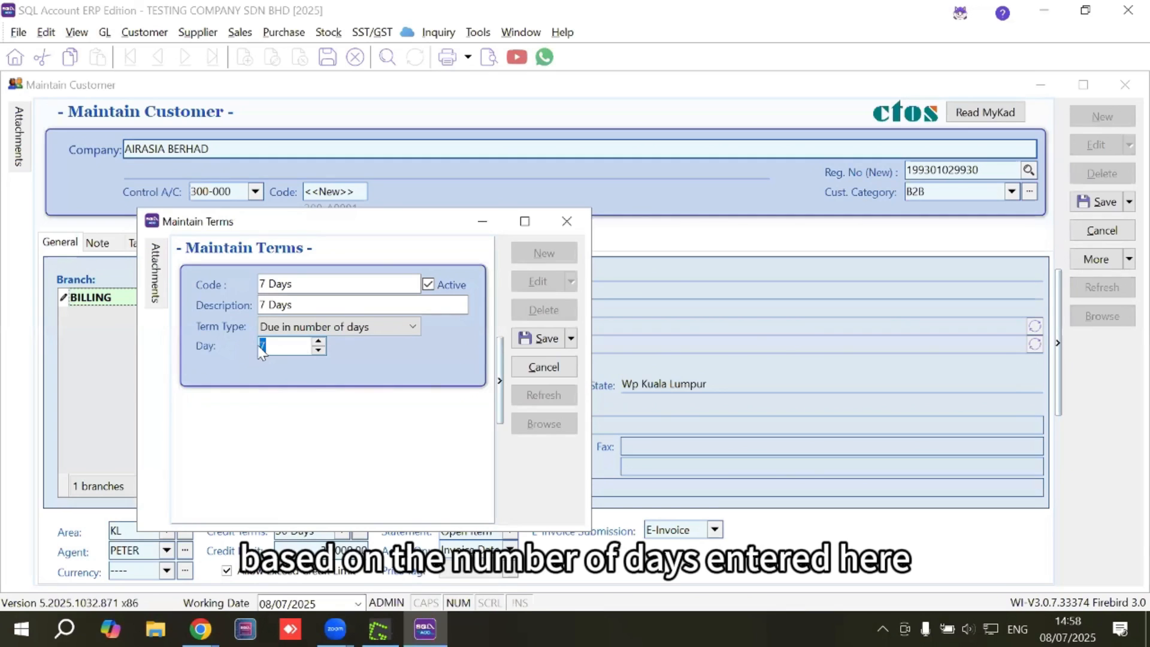
{"action": "left_click", "coordinate": [535, 339]}
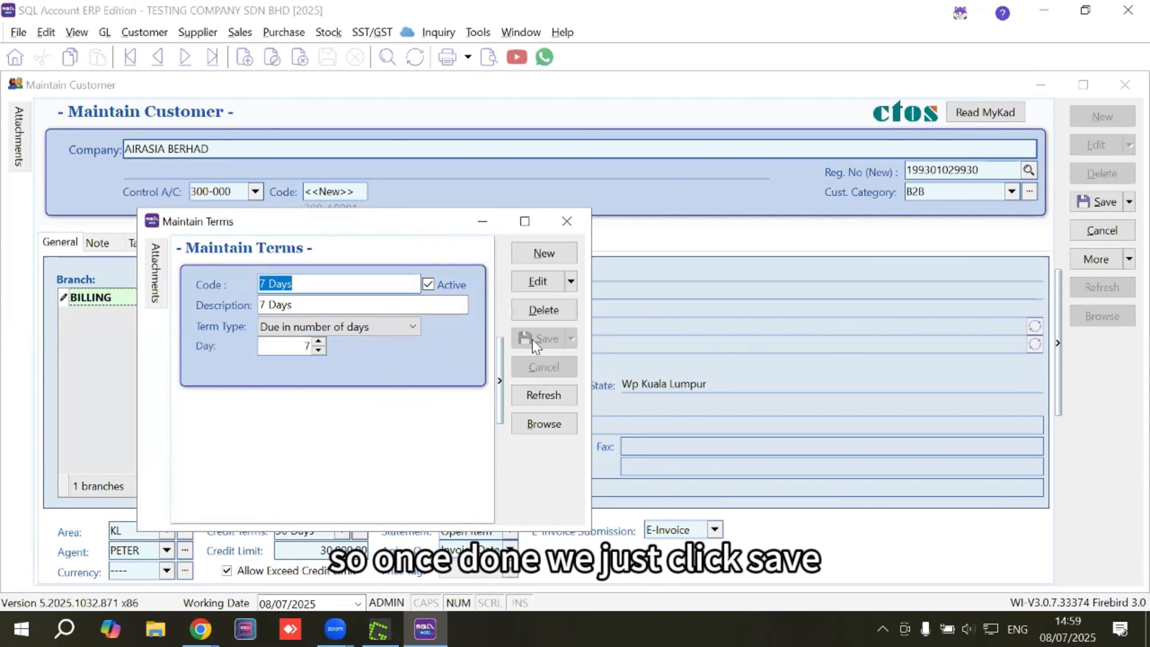
{"action": "left_click", "coordinate": [565, 224]}
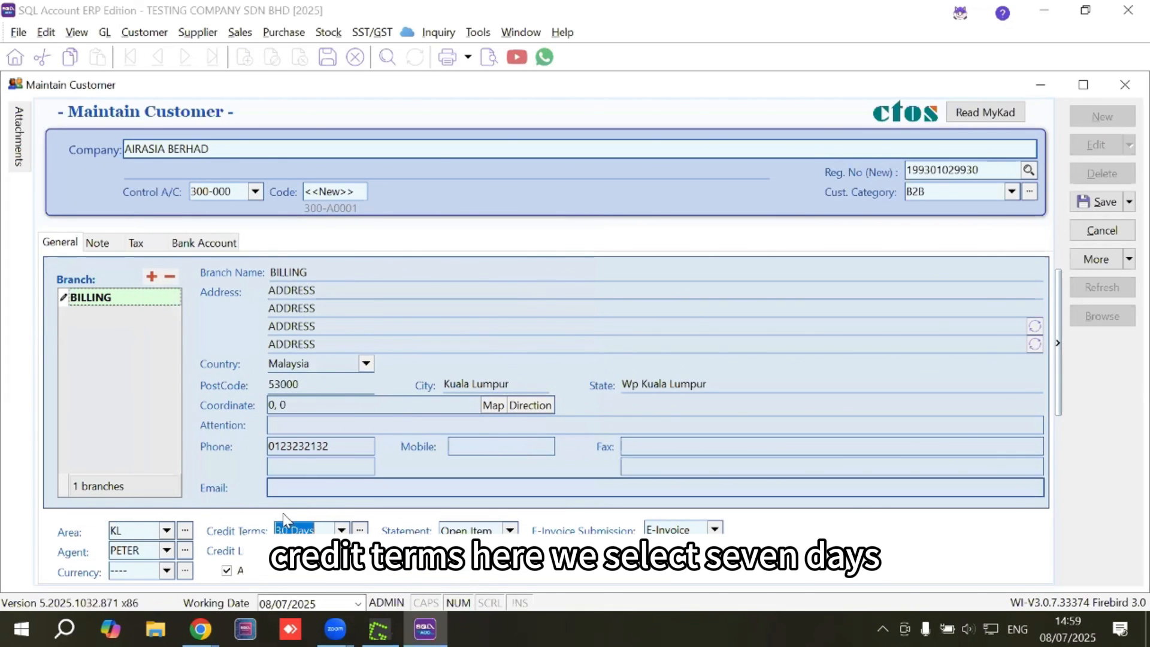
Set AIRASIA BERHAD's credit terms to 7 Days and credit limit to 50000.
{"action": "left_click", "coordinate": [340, 531]}
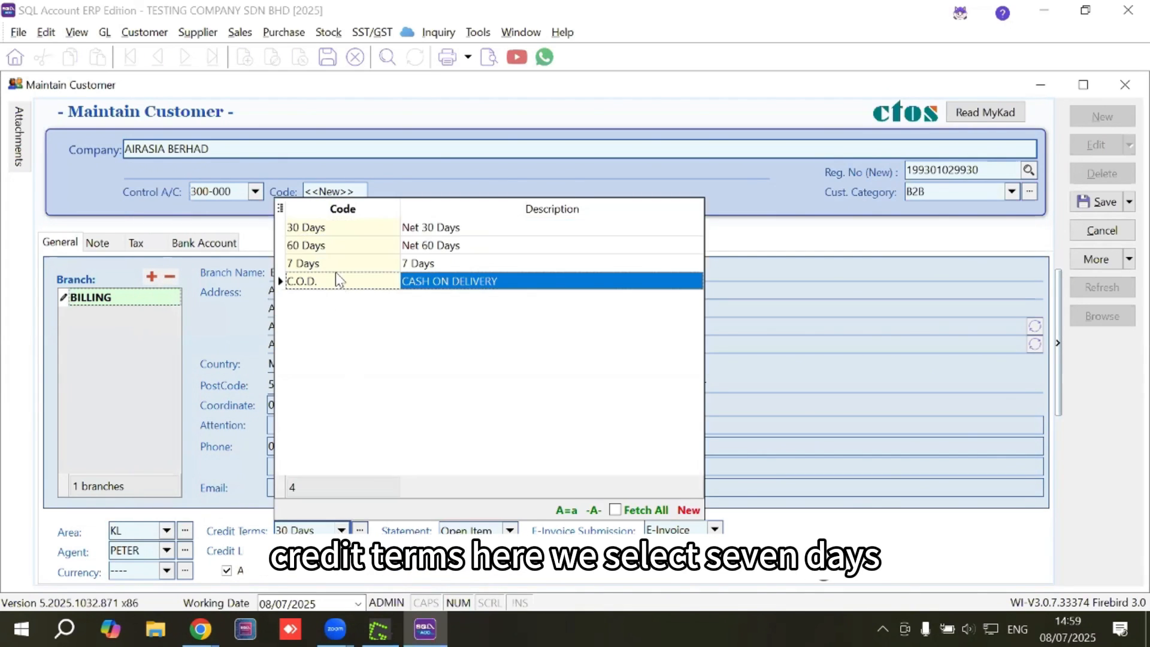
{"action": "left_click", "coordinate": [335, 266]}
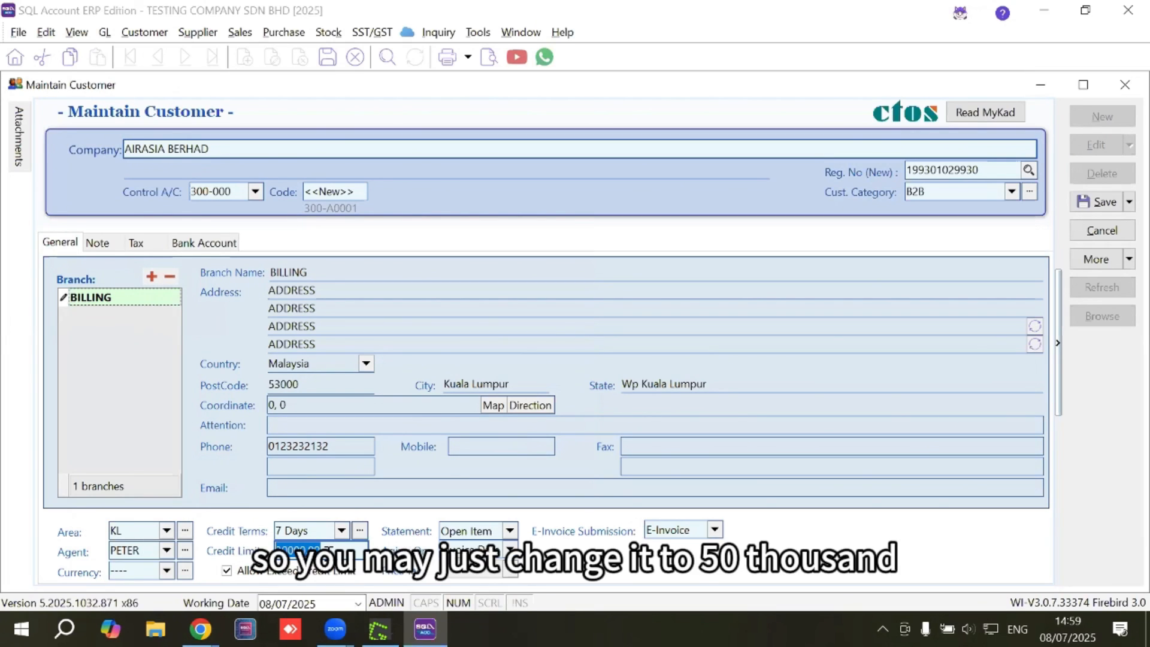
{"action": "type", "text": "50000"}
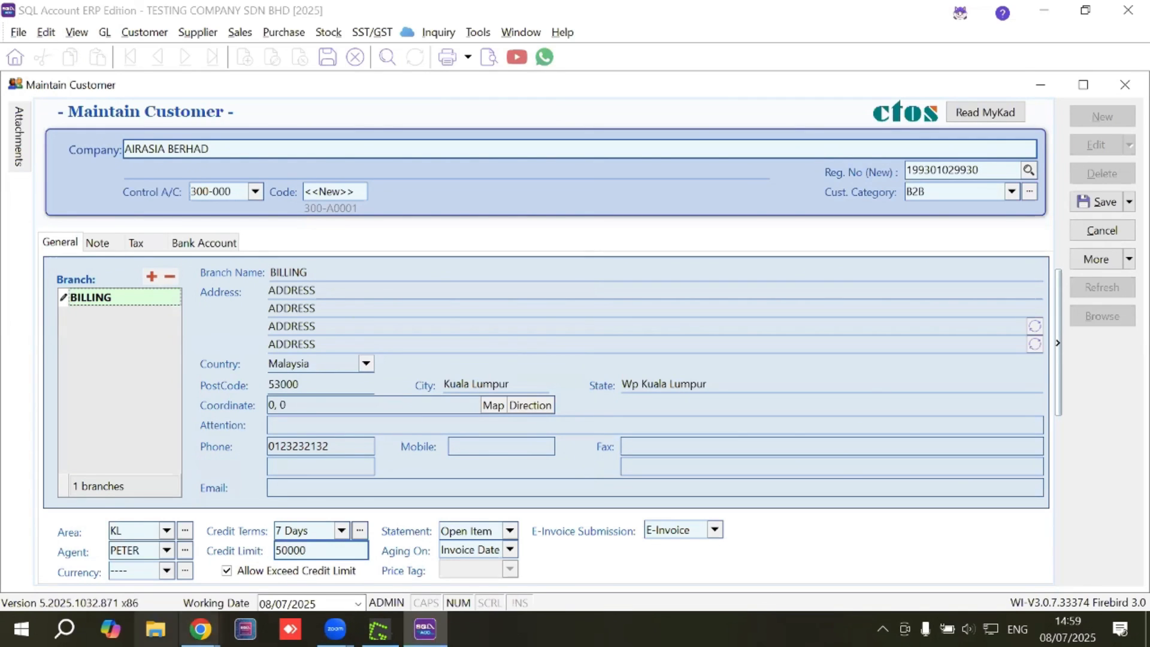
Review the Remark, Biz Nature and Note fields, then bring up the Tax details.
{"action": "left_click", "coordinate": [98, 243]}
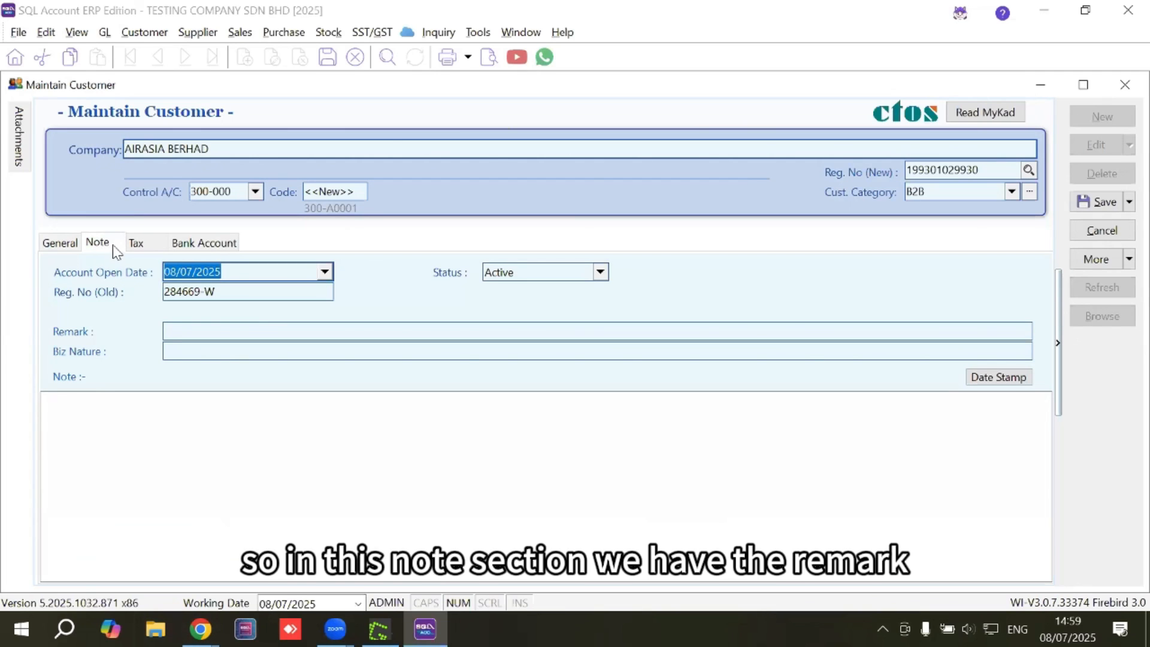
{"action": "left_click", "coordinate": [180, 330]}
{"action": "left_click", "coordinate": [198, 351]}
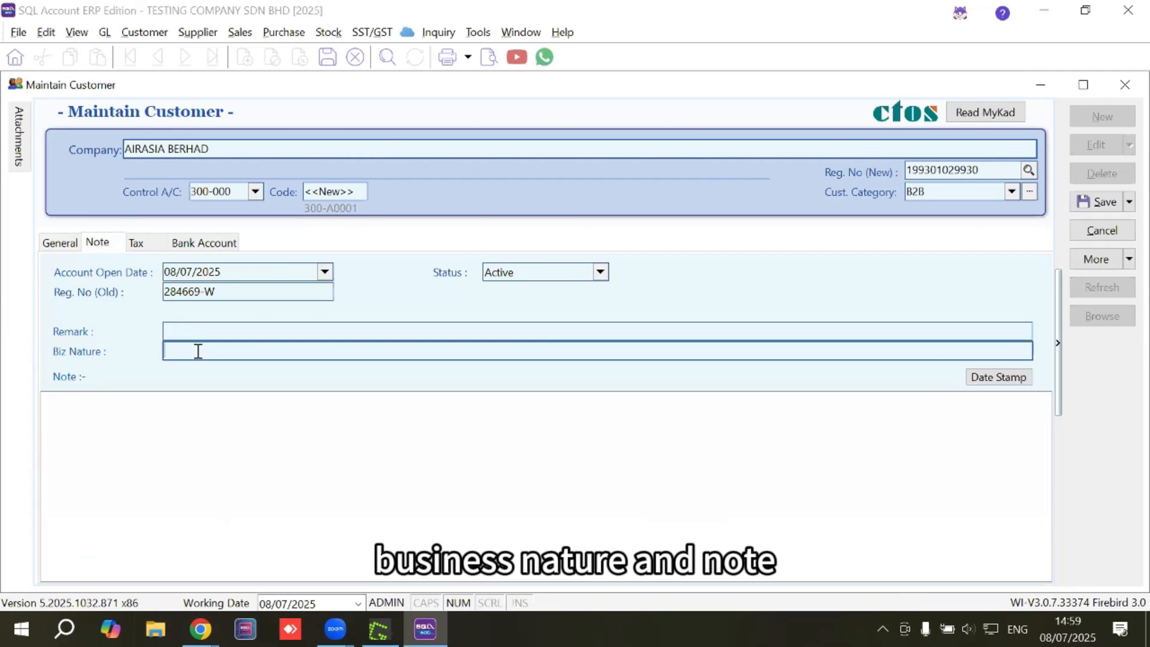
{"action": "left_click", "coordinate": [144, 413]}
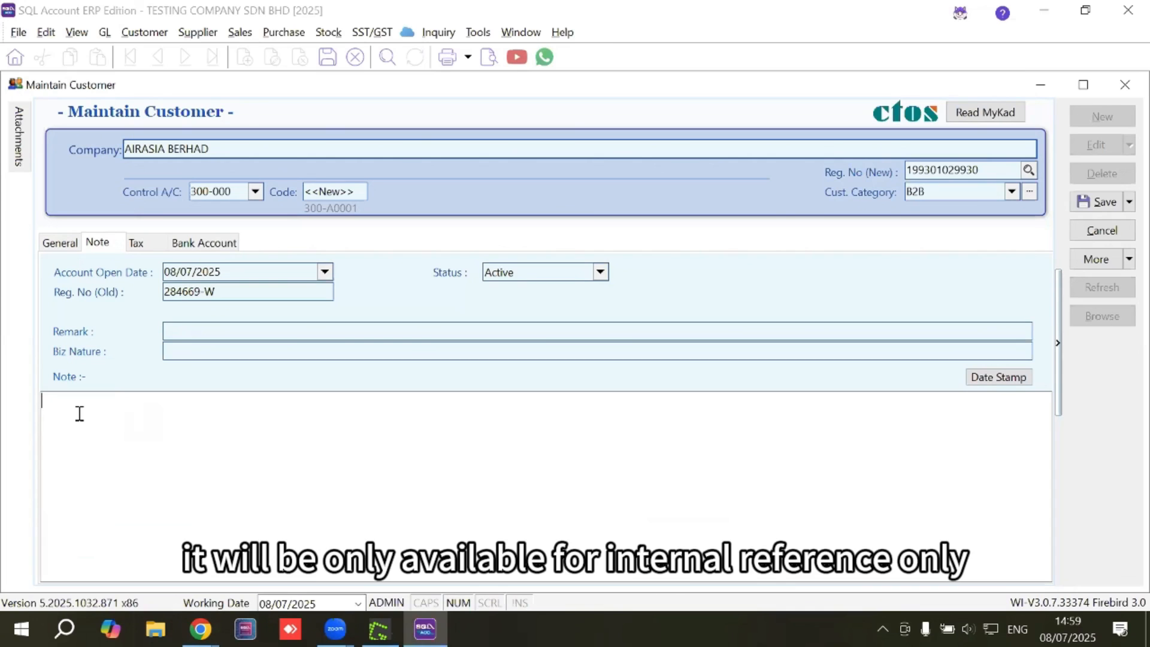
{"action": "left_click", "coordinate": [144, 245]}
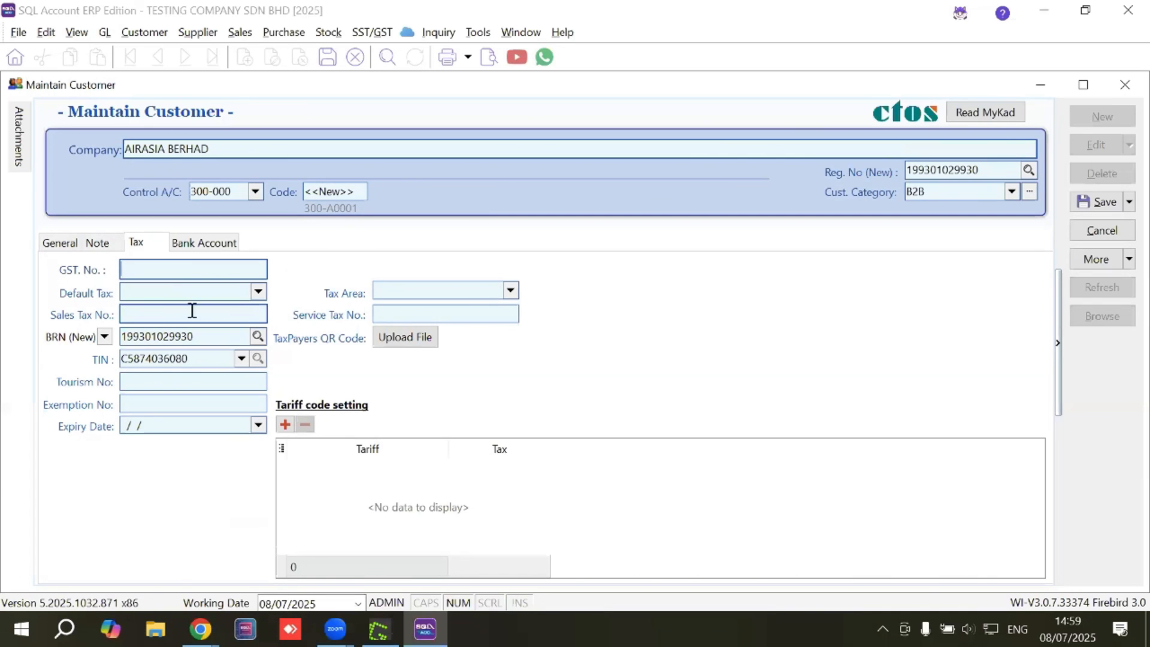
Verify the prefilled BRN and TIN values and save the customer as 300-A0001.
{"action": "left_click", "coordinate": [162, 311]}
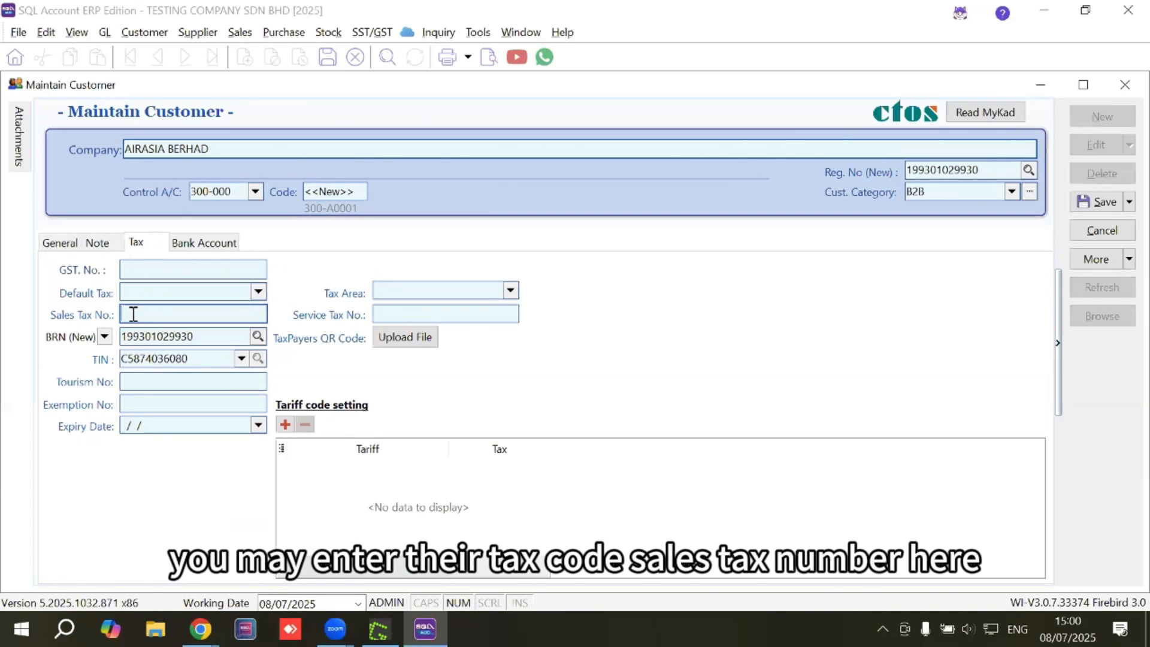
{"action": "left_click", "coordinate": [395, 316]}
{"action": "left_click_drag", "start_coordinate": [219, 336], "coordinate": [123, 337]}
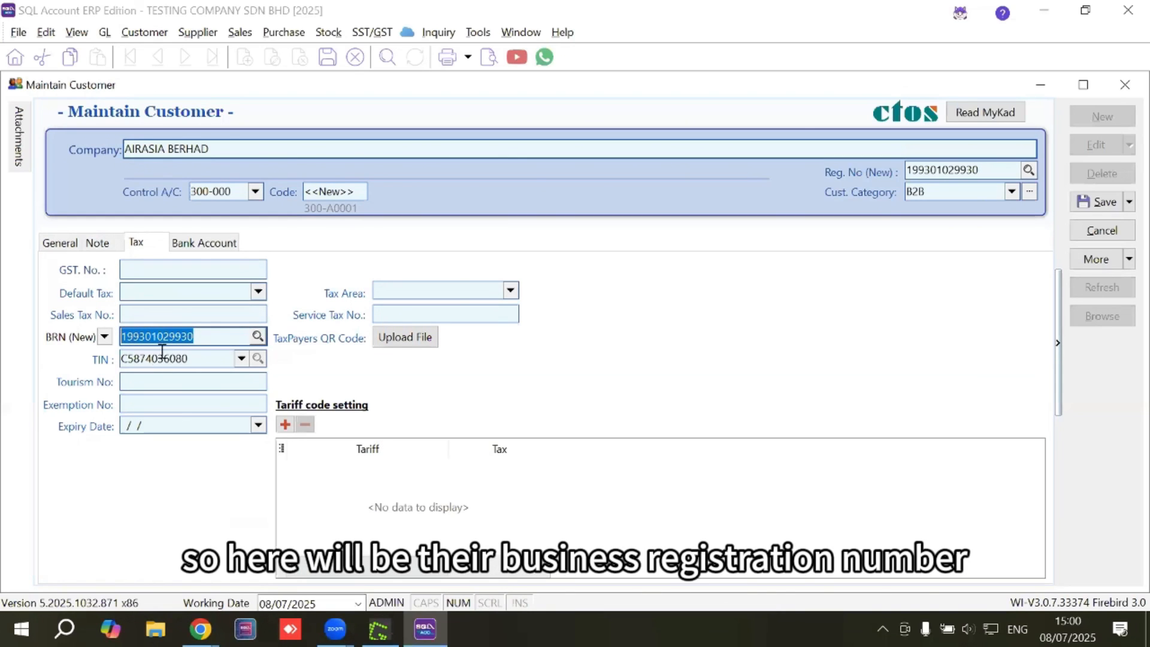
{"action": "left_click_drag", "start_coordinate": [234, 359], "coordinate": [123, 360]}
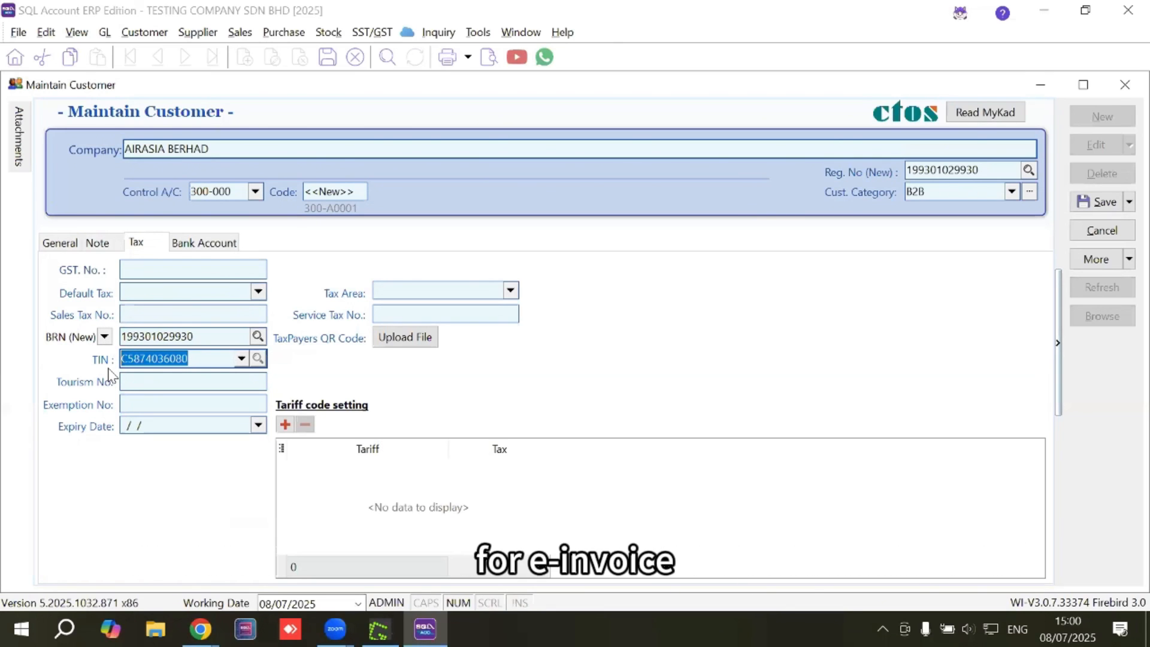
{"action": "left_click", "coordinate": [139, 400]}
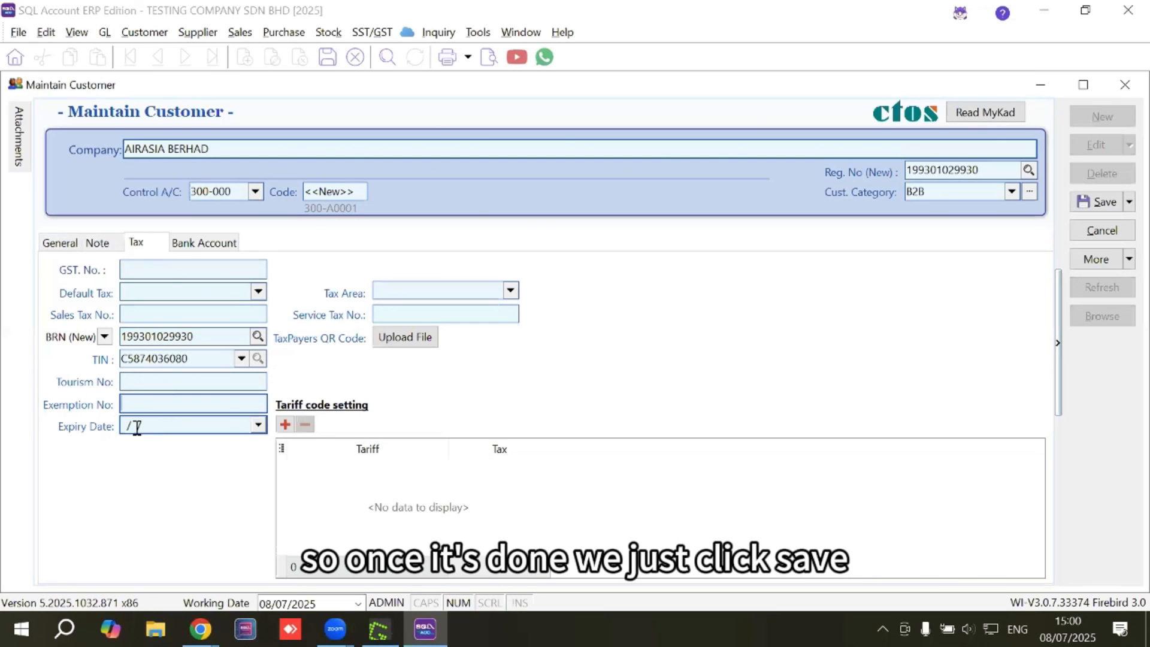
{"action": "left_click", "coordinate": [1103, 202]}
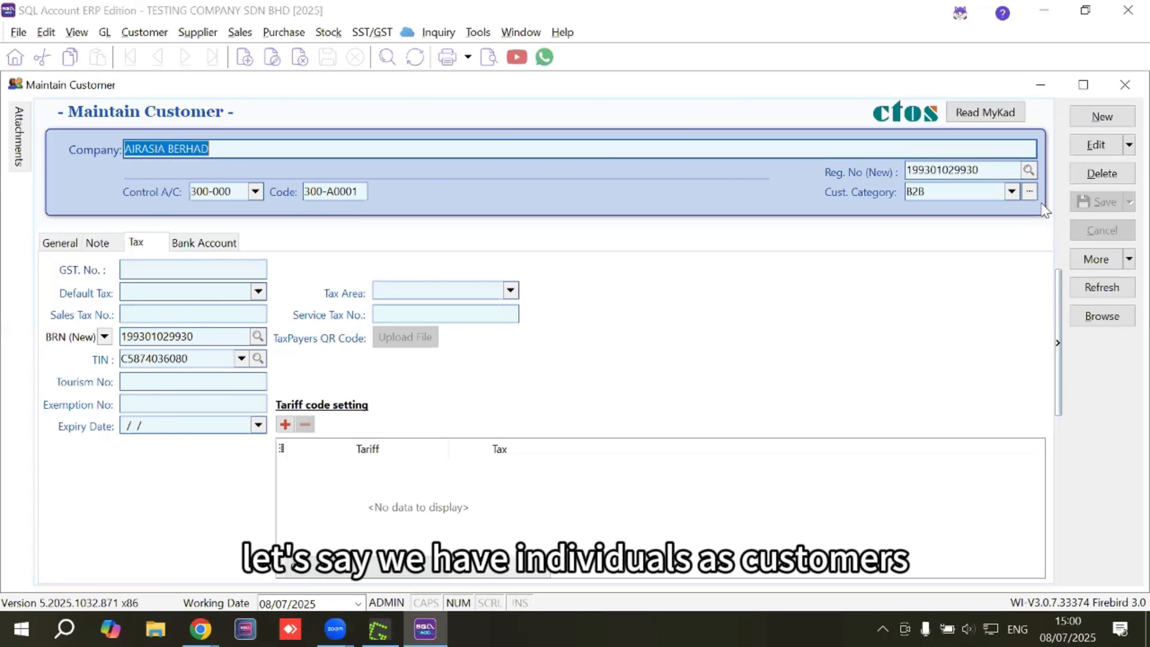
{"action": "left_click", "coordinate": [1092, 118]}
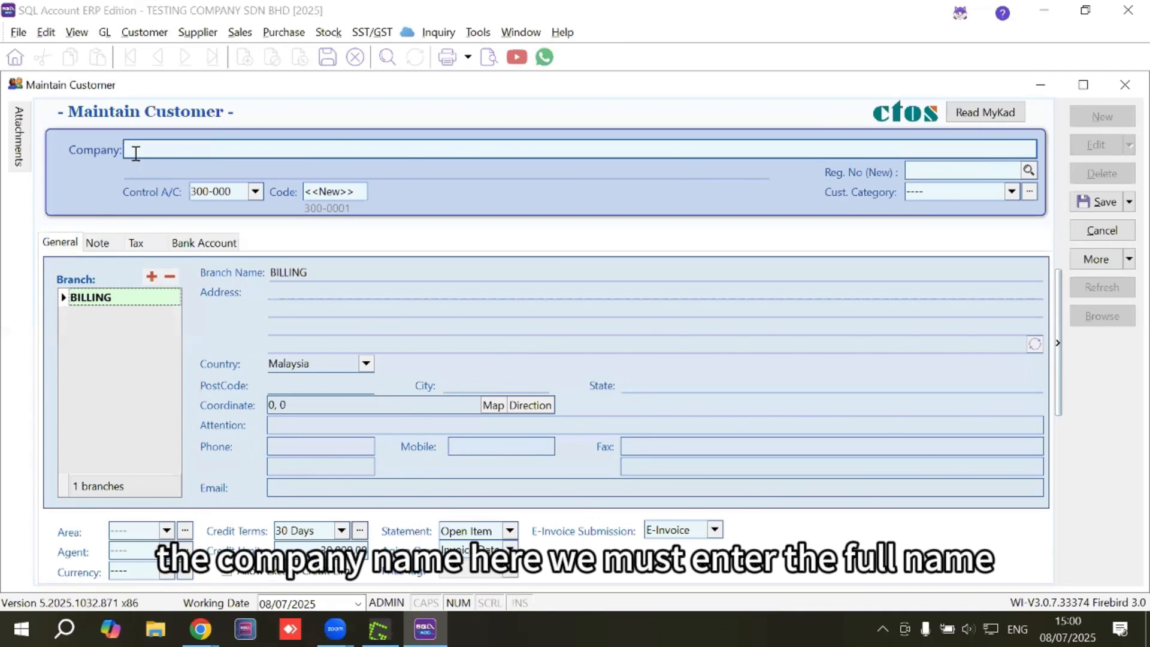
{"action": "key", "text": "Caps_Lock"}
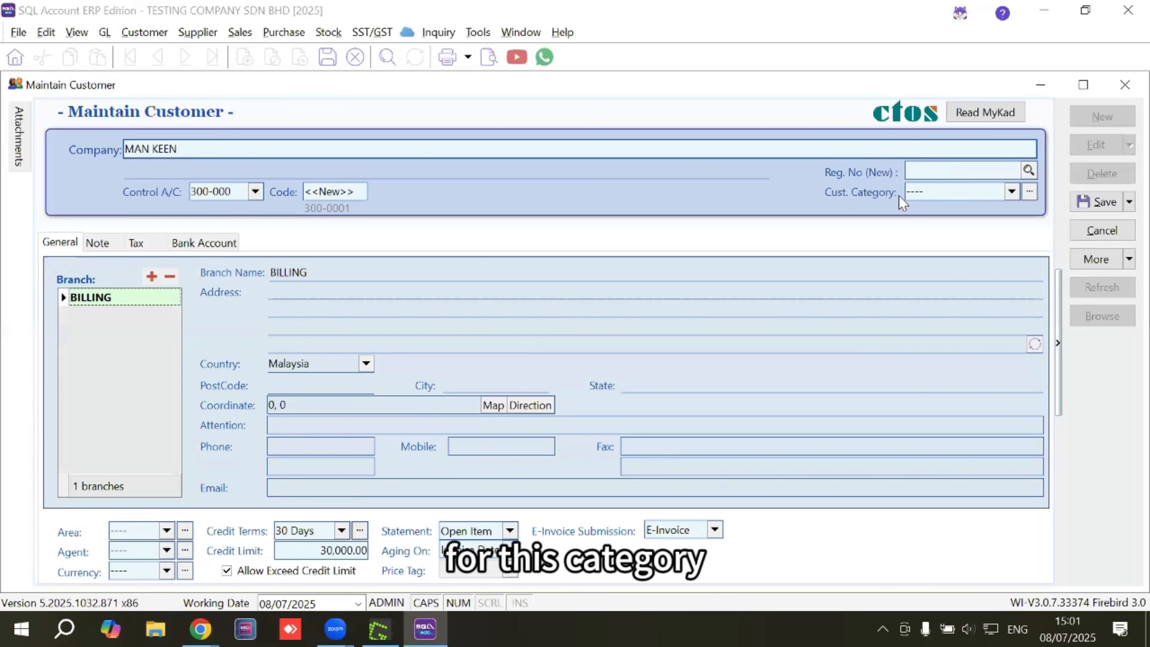
{"action": "left_click", "coordinate": [987, 193]}
{"action": "left_click", "coordinate": [1012, 191]}
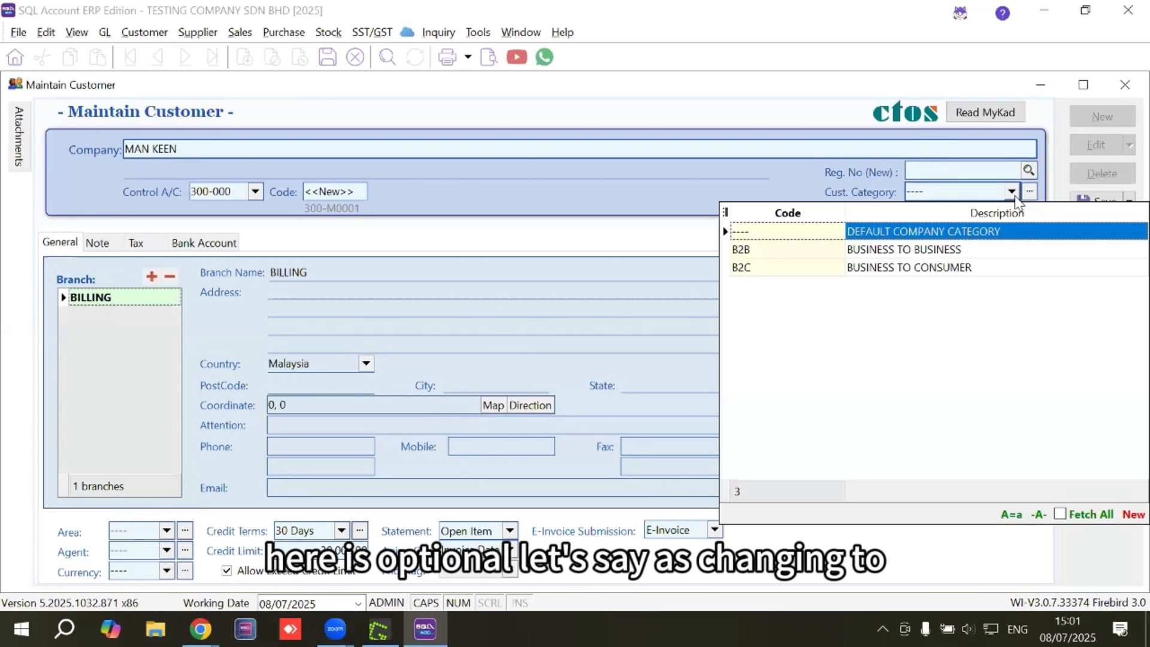
{"action": "left_click", "coordinate": [983, 269]}
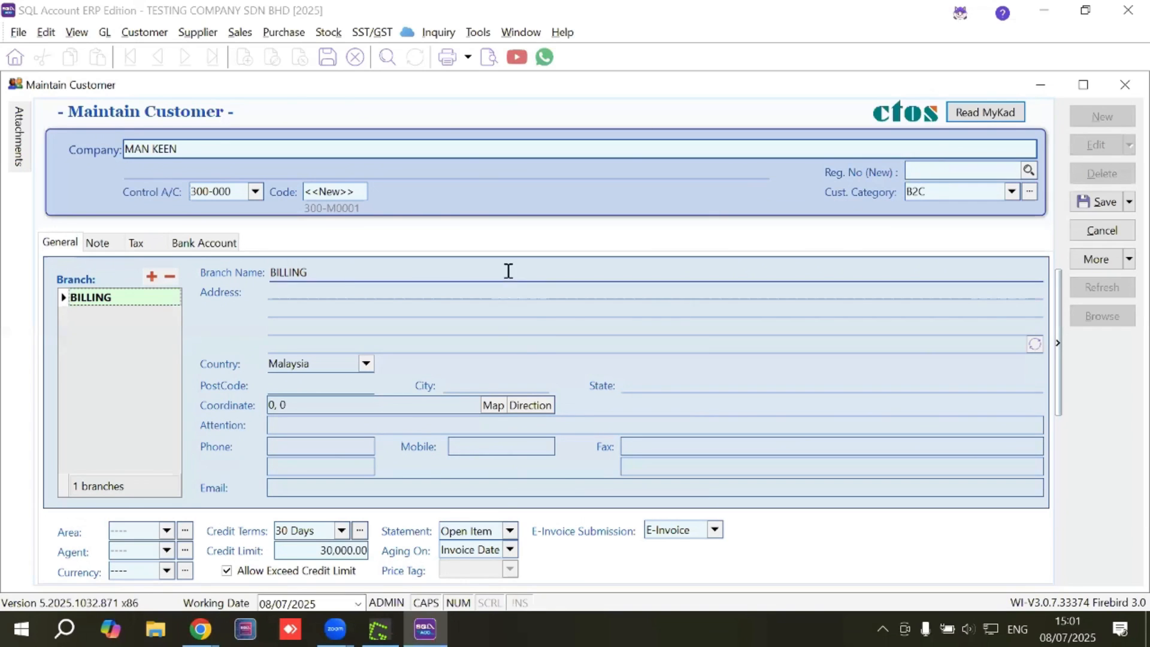
Enter two address lines, postcode 47000 (Sungai Buloh, Selangor) and the customer's phone number.
{"action": "left_click", "coordinate": [357, 288]}
{"action": "type", "text": "ADRESS"}
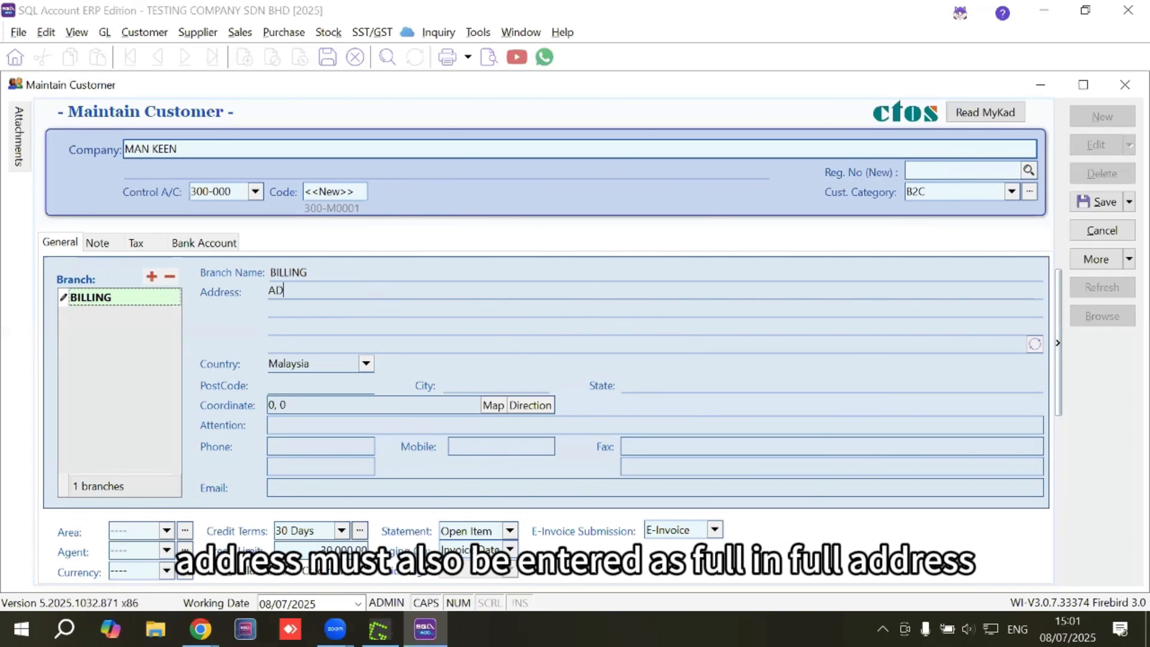
{"action": "key", "text": "BackSpace"}
{"action": "key", "text": "BackSpace"}
{"action": "key", "text": "BackSpace"}
{"action": "key", "text": "BackSpace"}
{"action": "type", "text": "DRESS"}
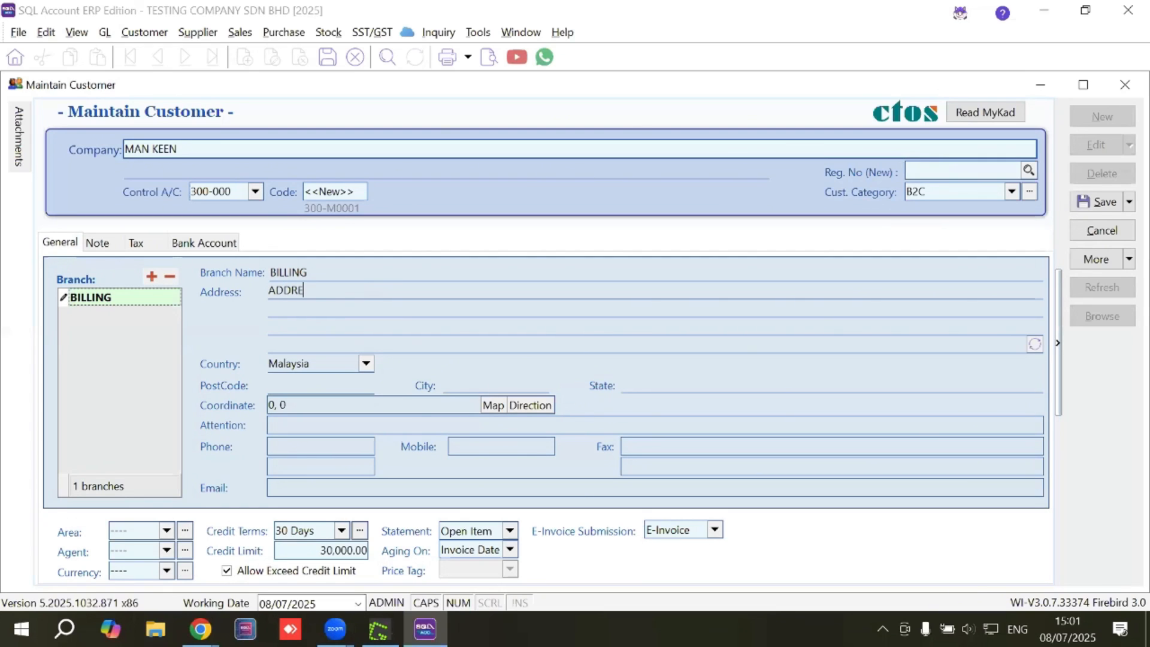
{"action": "key", "text": "Return"}
{"action": "type", "text": "ADDRESS"}
{"action": "left_click", "coordinate": [288, 386]}
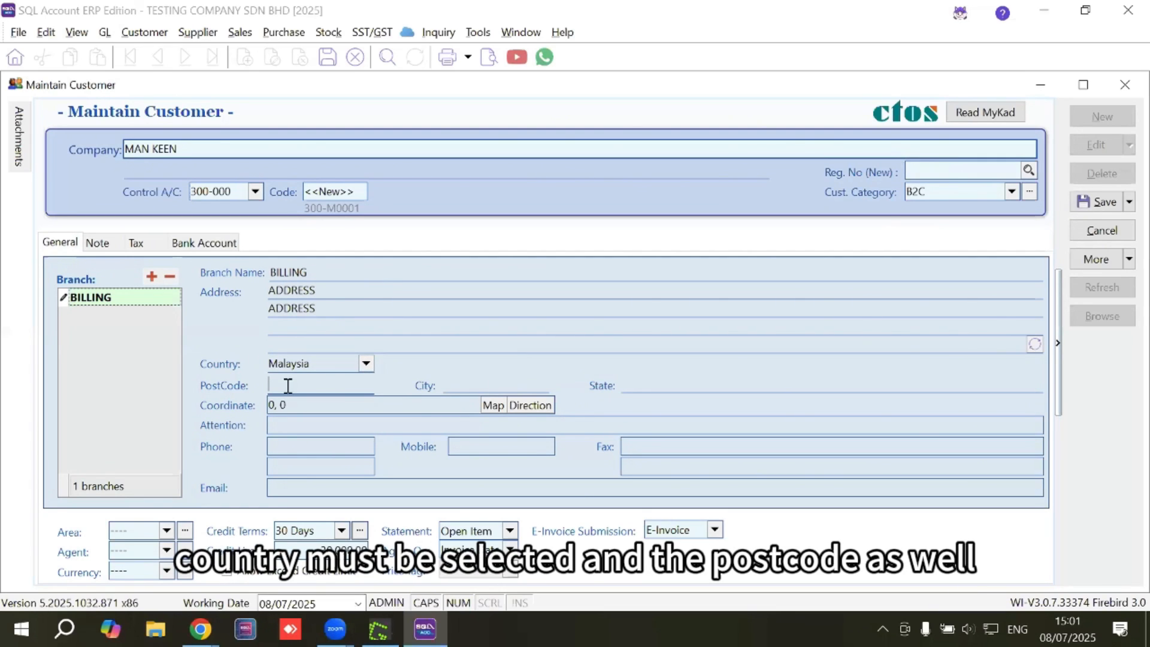
{"action": "type", "text": "47000"}
{"action": "key", "text": "Tab"}
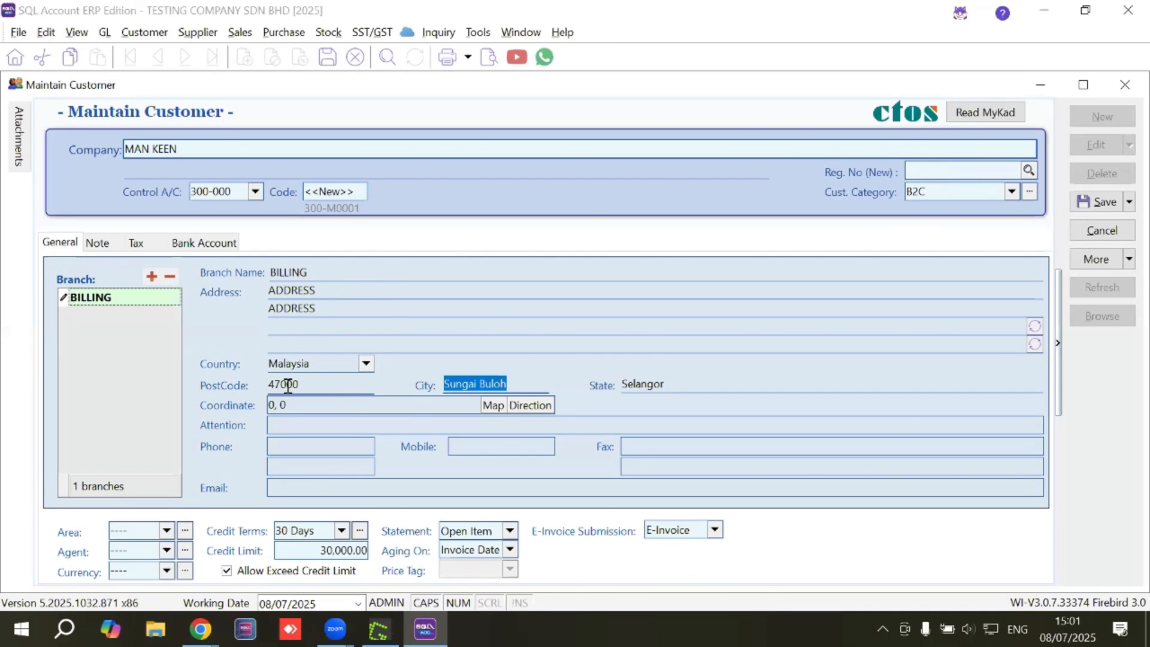
{"action": "left_click", "coordinate": [296, 449]}
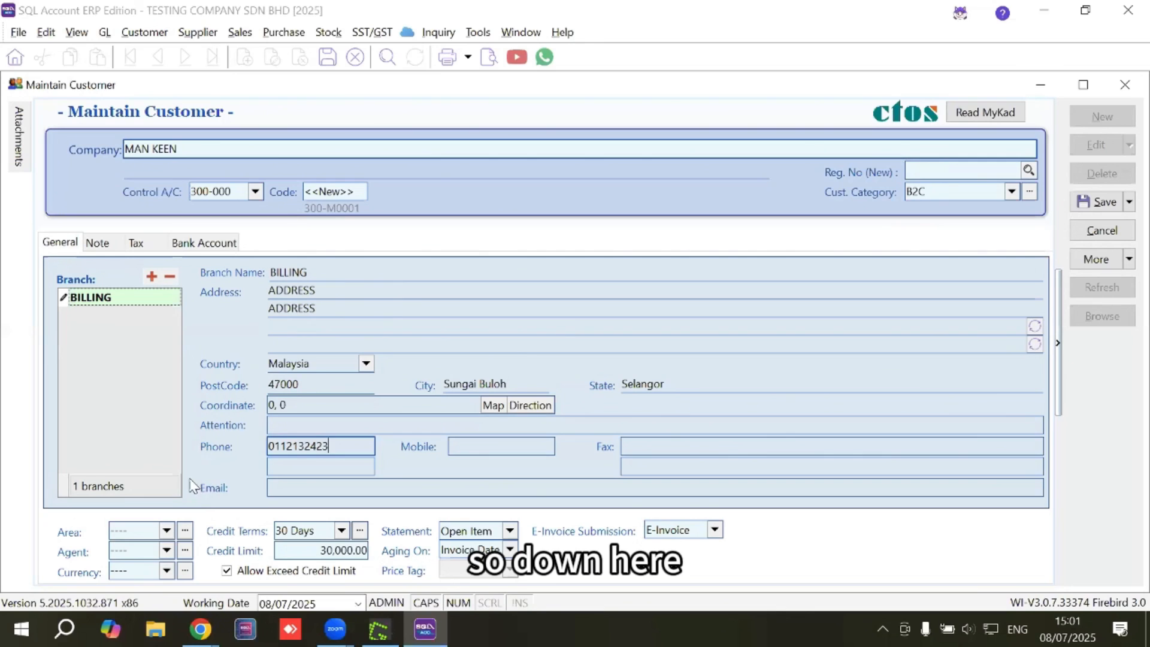
{"action": "left_click", "coordinate": [302, 486]}
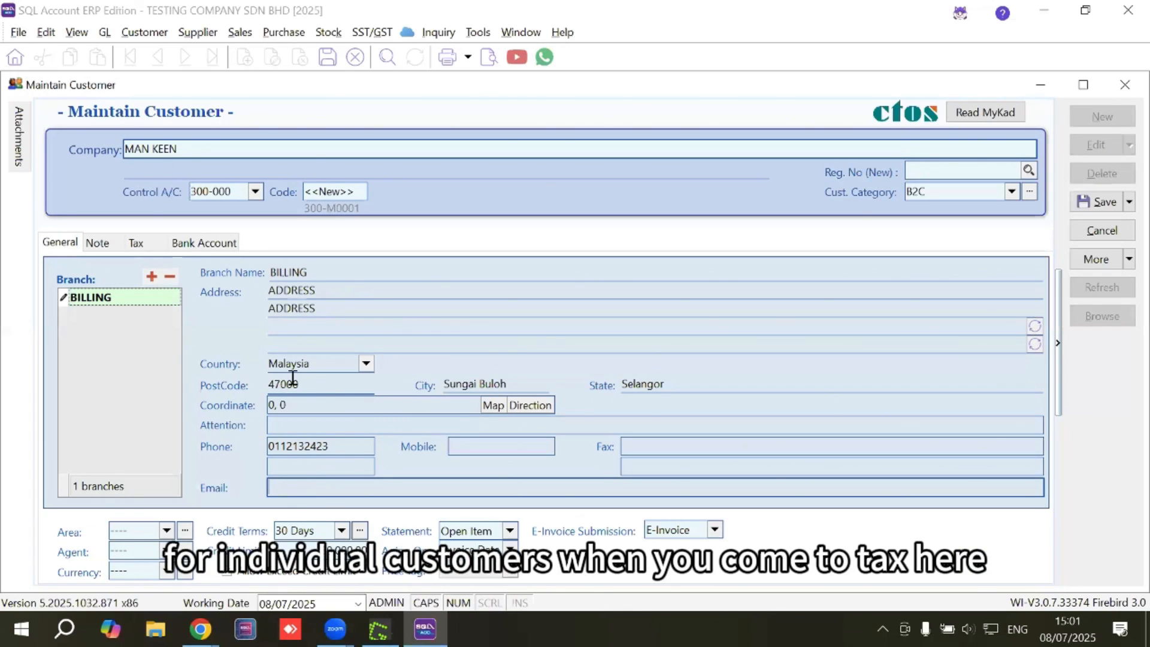
Set the customer's ID type to NRIC and enter the IC number.
{"action": "left_click", "coordinate": [135, 242]}
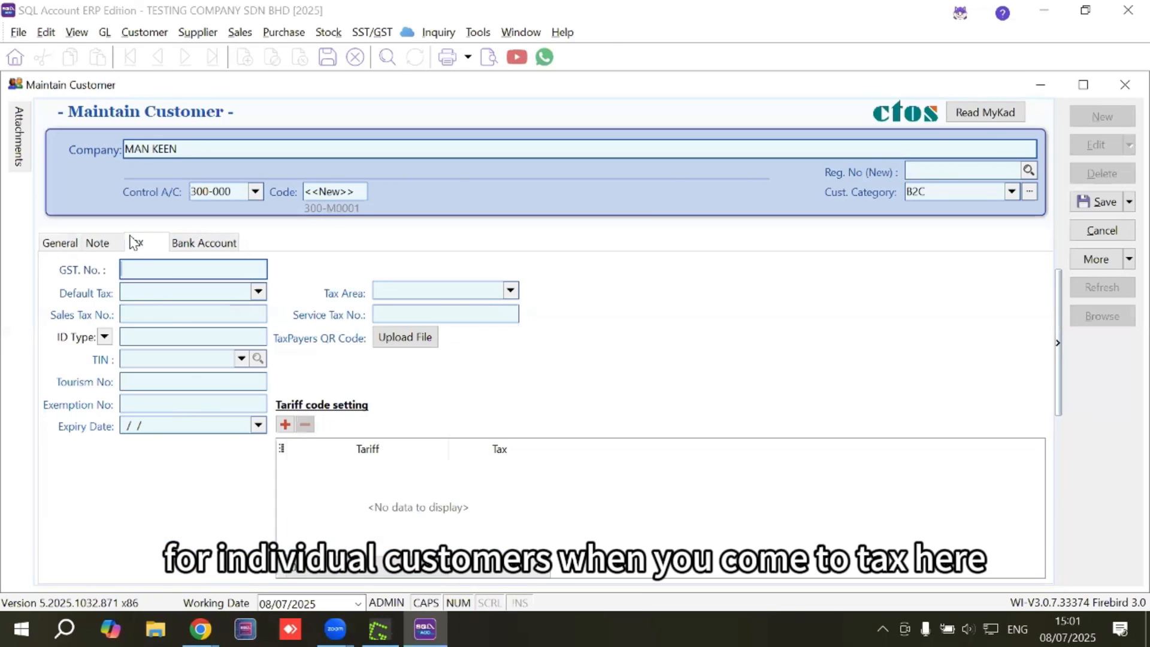
{"action": "left_click", "coordinate": [104, 337]}
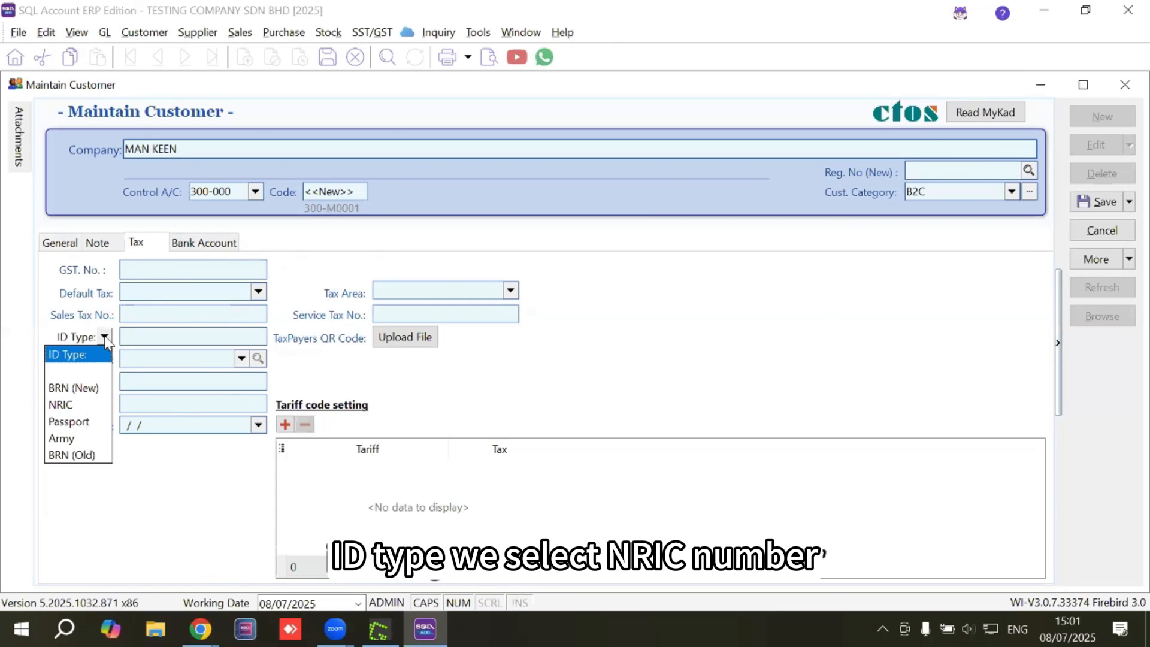
{"action": "left_click", "coordinate": [84, 406]}
{"action": "left_click", "coordinate": [136, 341]}
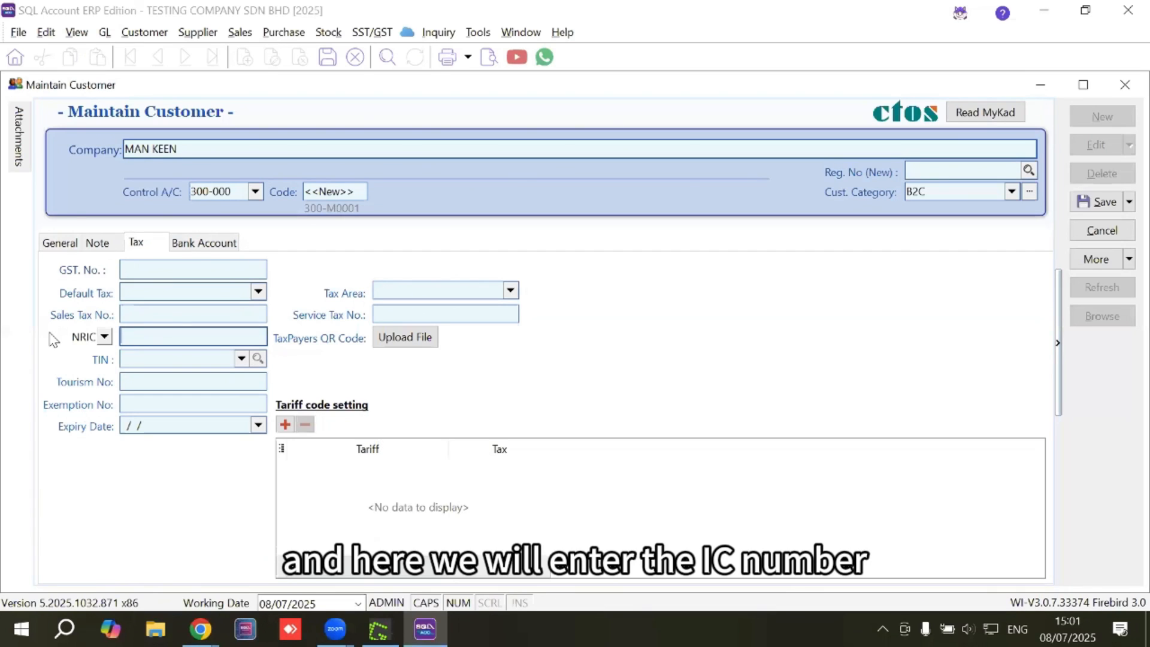
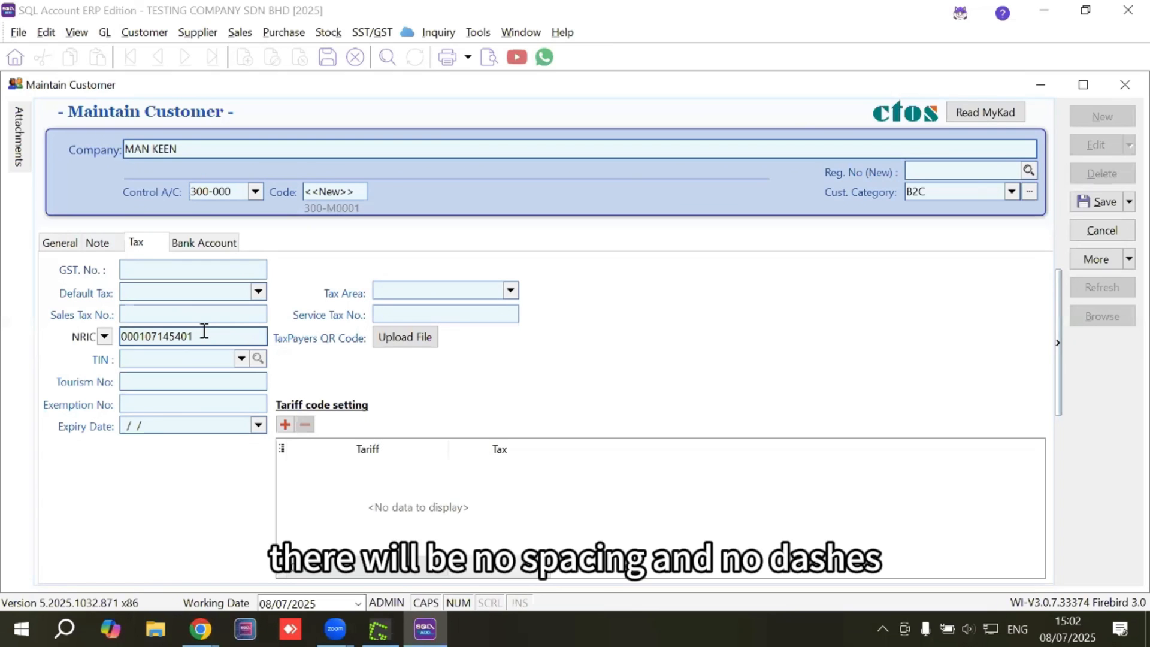
{"action": "left_click", "coordinate": [125, 357]}
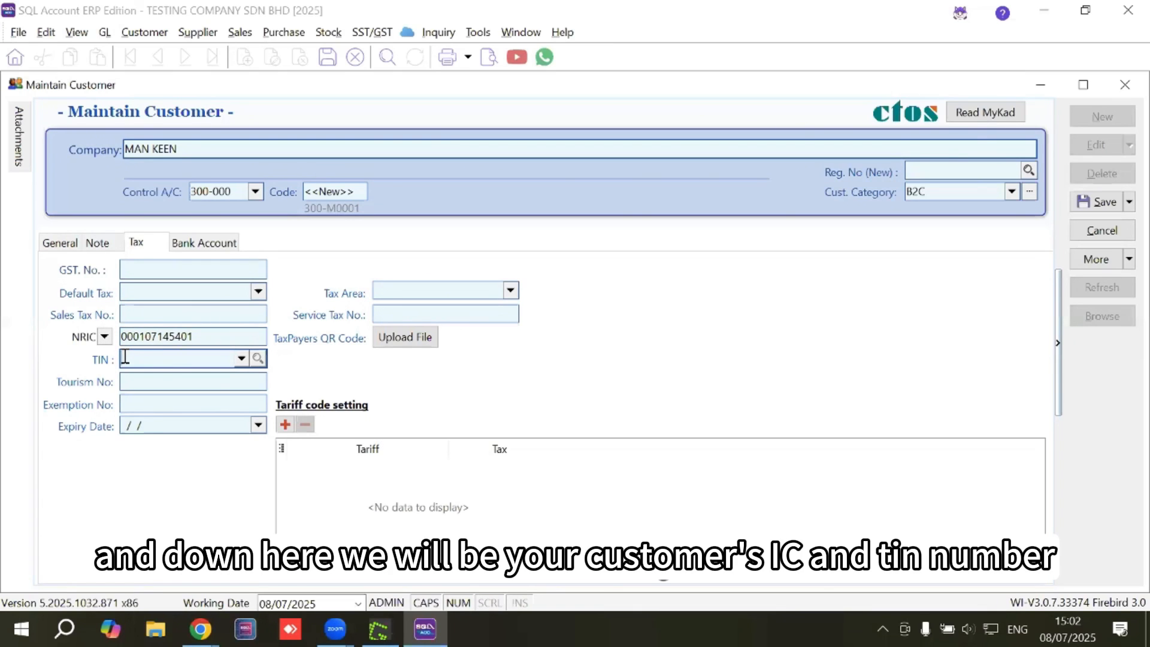
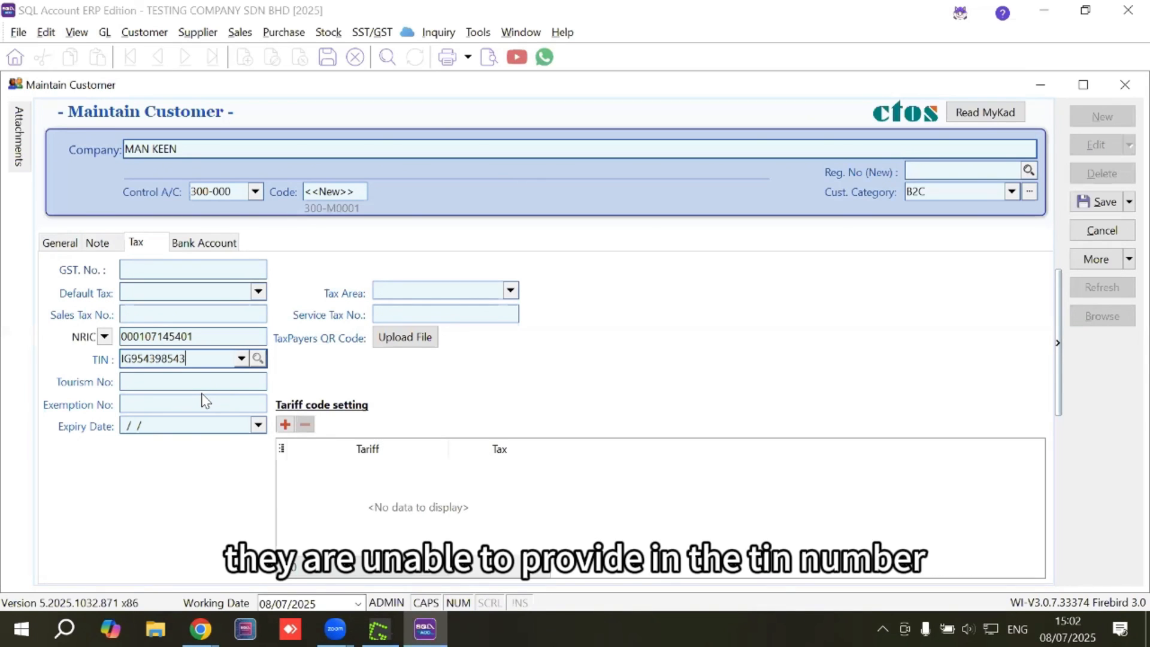
{"action": "left_click", "coordinate": [203, 336]}
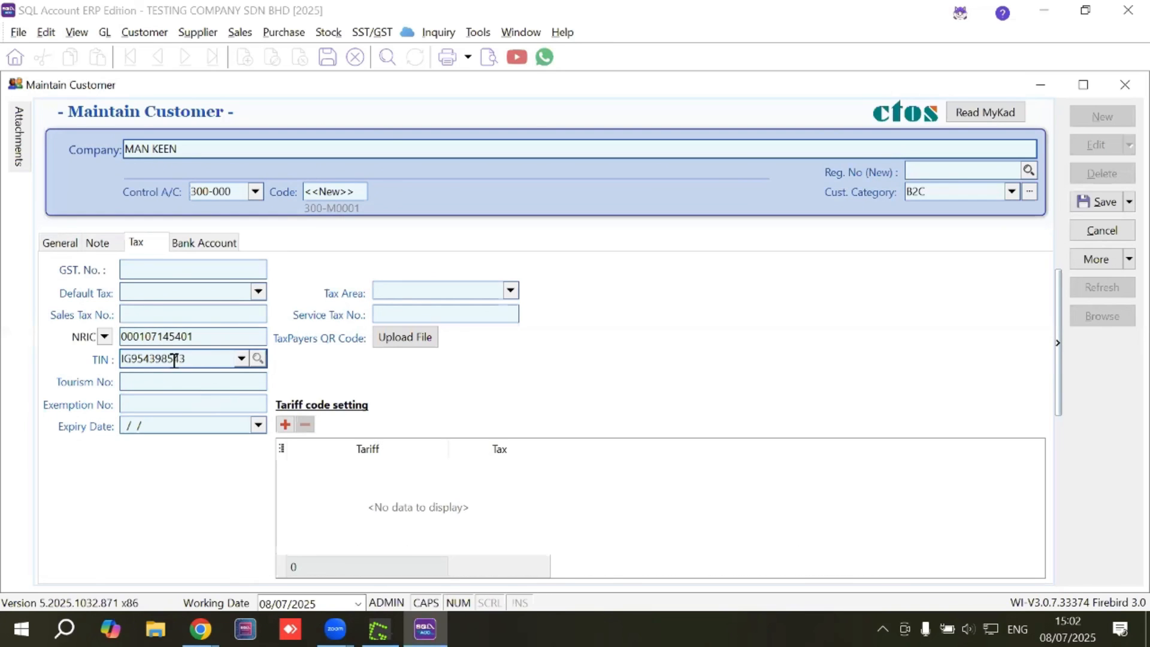
{"action": "left_click_drag", "start_coordinate": [188, 359], "coordinate": [115, 360]}
{"action": "key", "text": "Delete"}
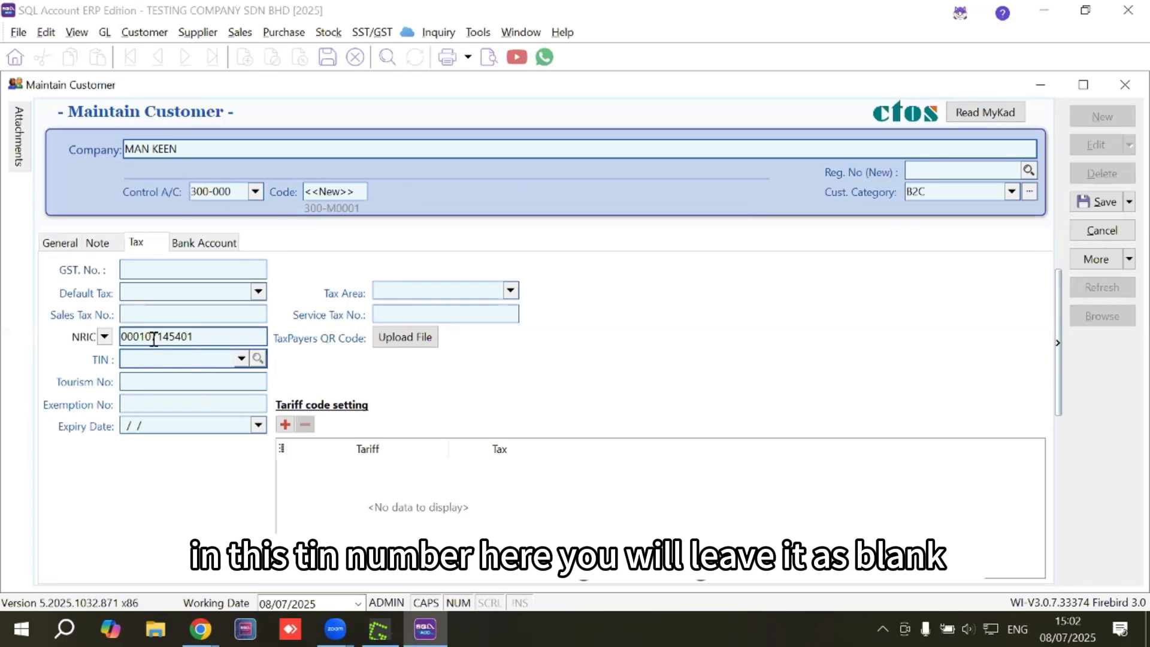
{"action": "left_click", "coordinate": [241, 358]}
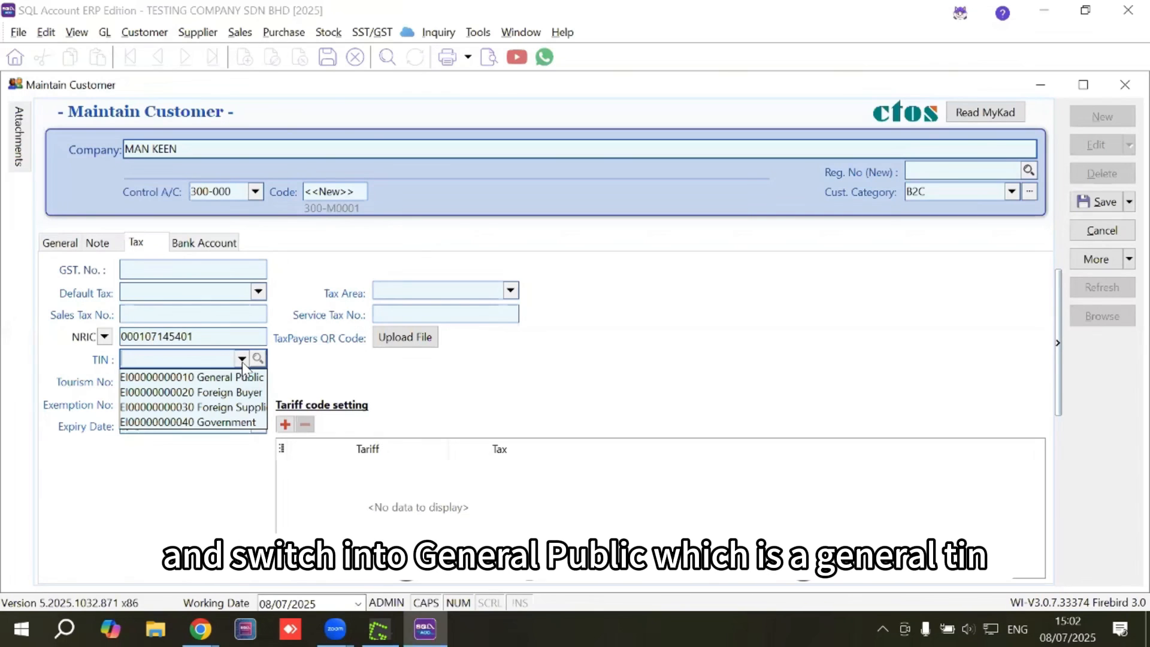
{"action": "left_click", "coordinate": [188, 376]}
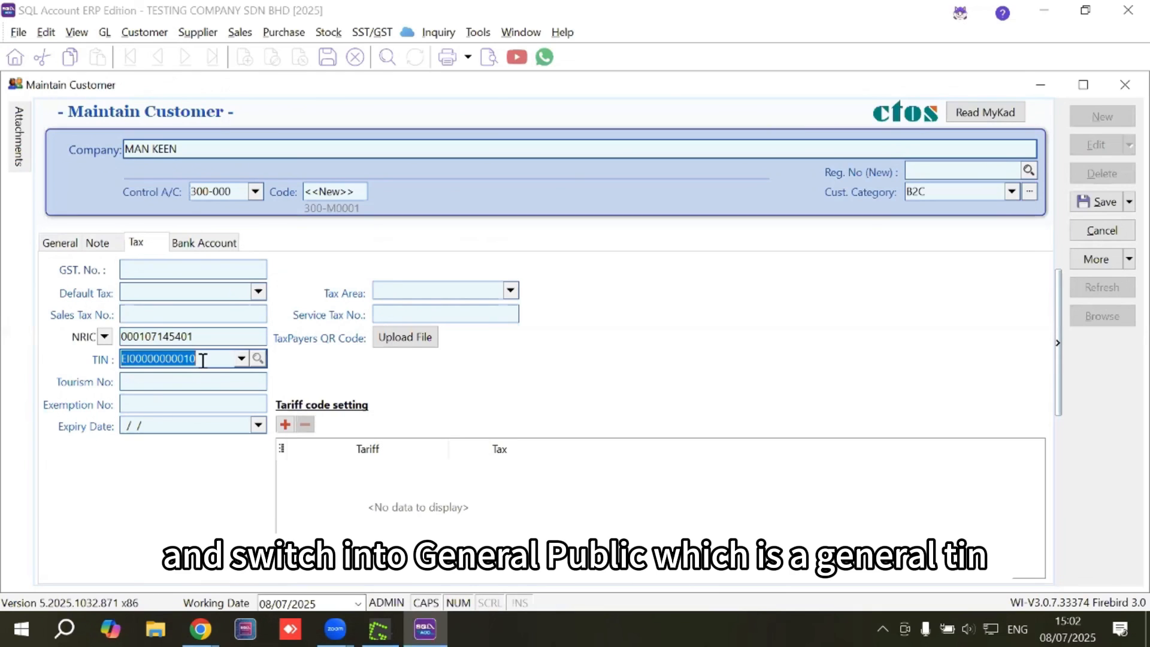
{"action": "left_click", "coordinate": [215, 335]}
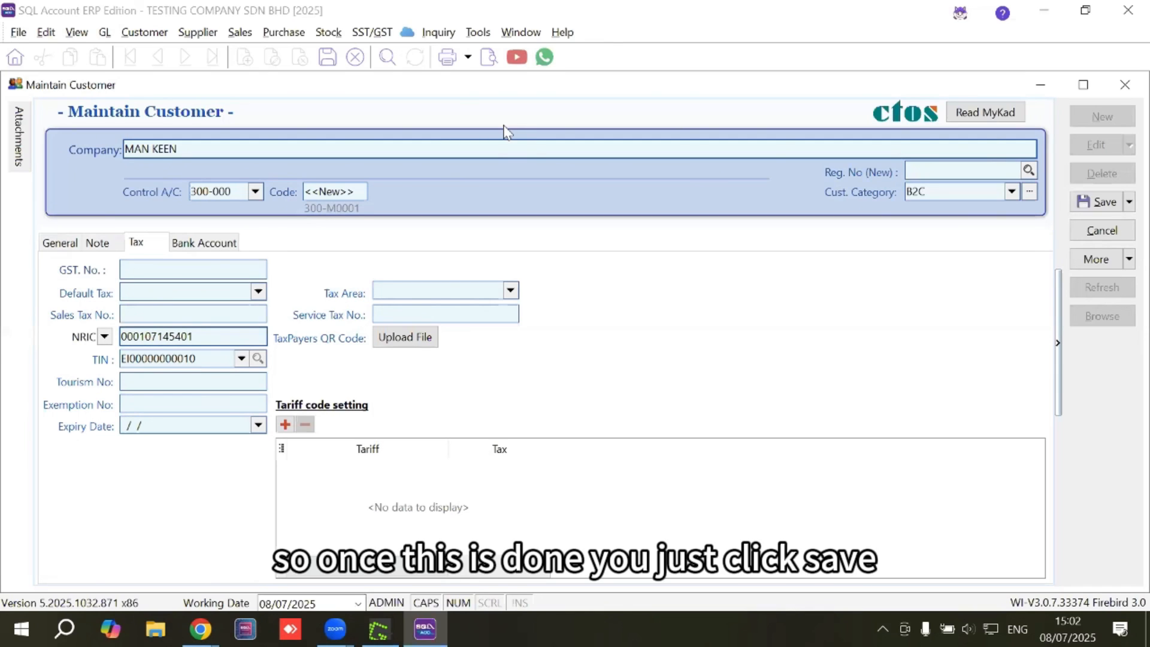
{"action": "left_click", "coordinate": [1106, 202]}
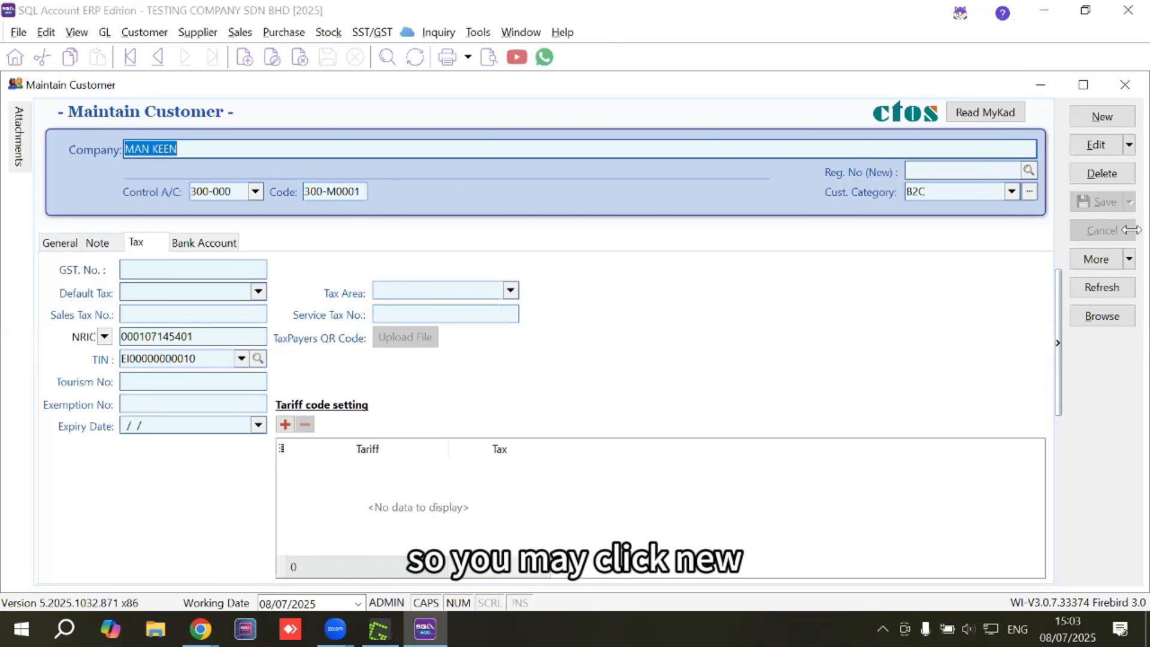
{"action": "left_click", "coordinate": [1103, 117]}
Name the new customer CASH SALES and set its e-invoice submission to Consolidate.
{"action": "left_click", "coordinate": [78, 243]}
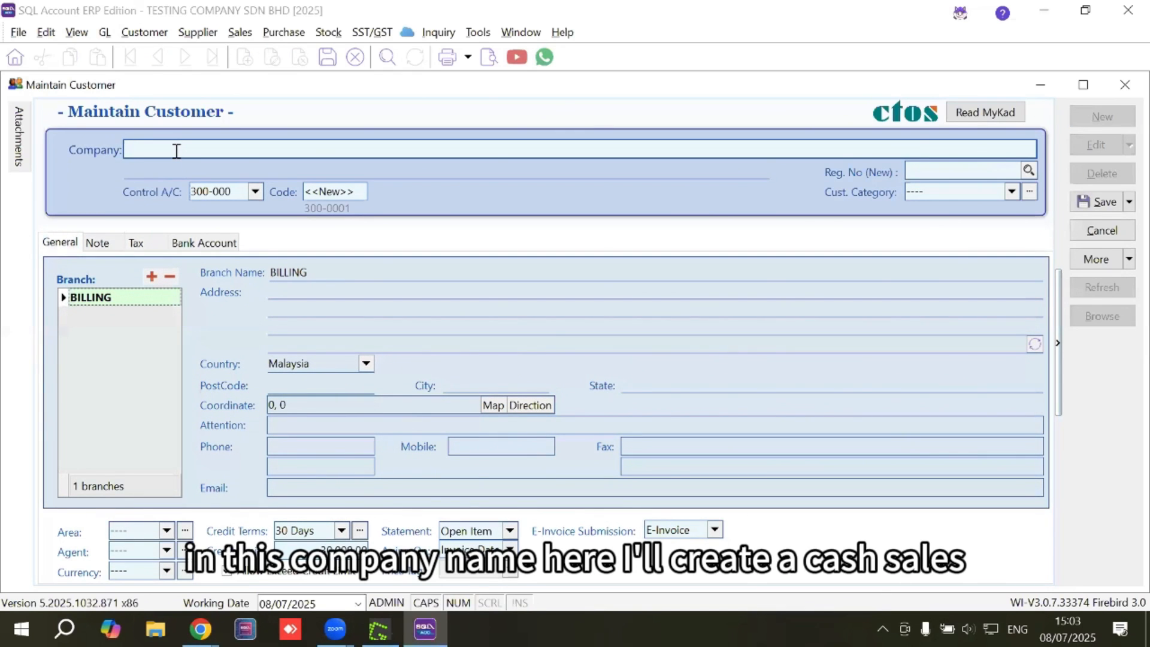
{"action": "type", "text": "CASH SALES"}
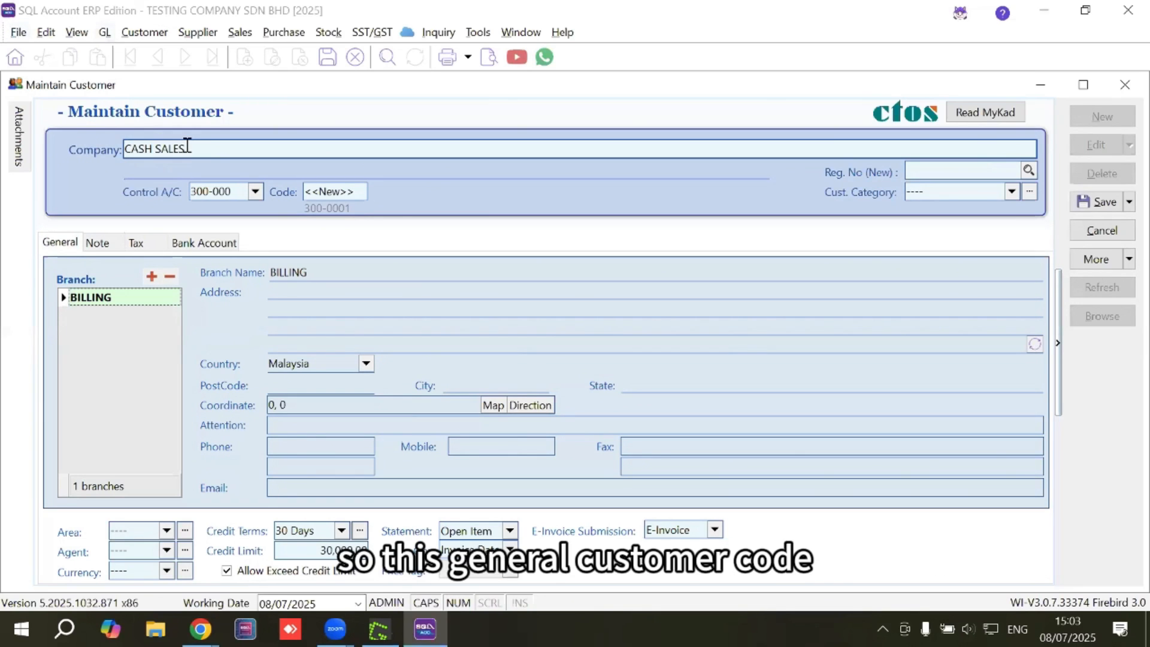
{"action": "left_click_drag", "start_coordinate": [186, 149], "coordinate": [129, 151]}
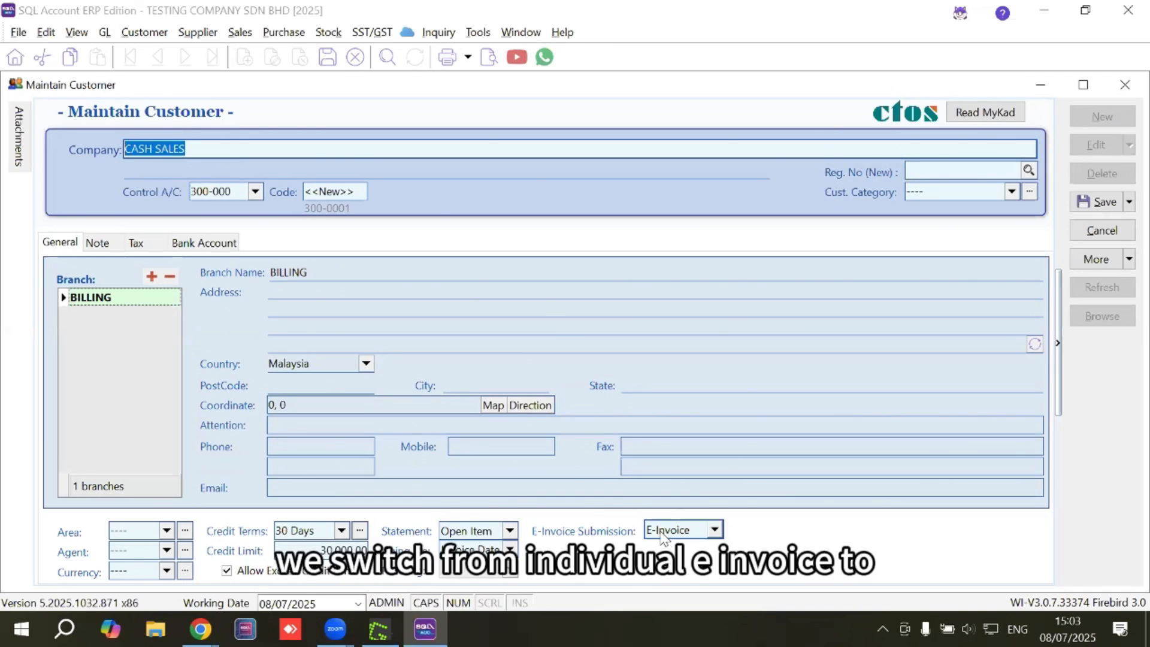
{"action": "left_click", "coordinate": [714, 531]}
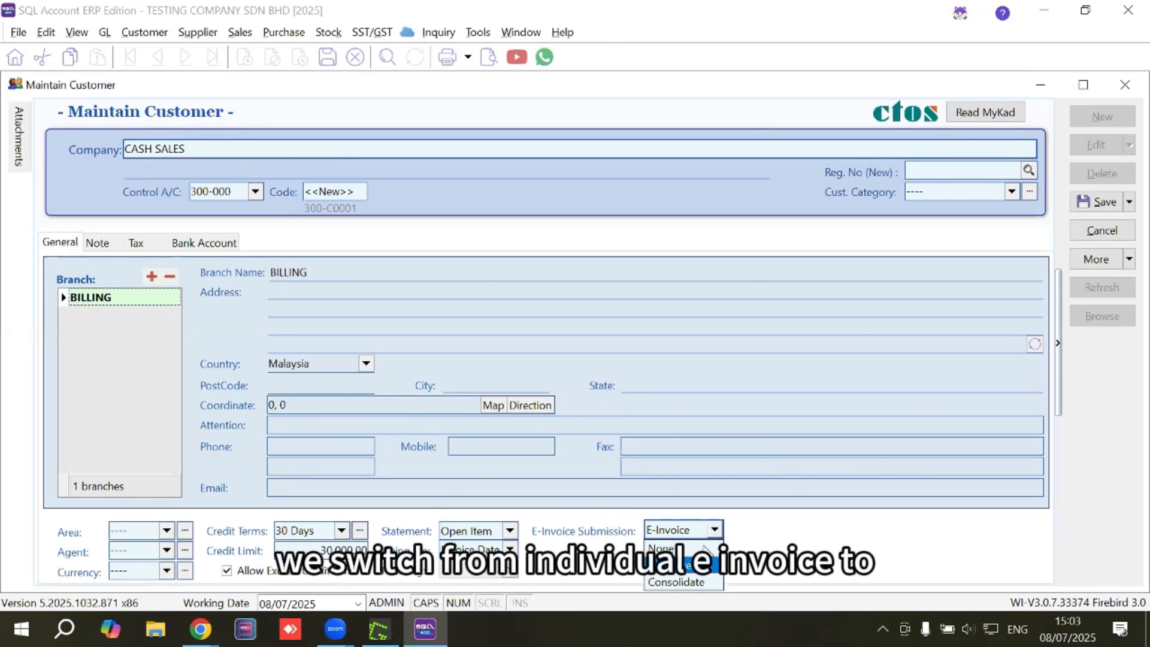
{"action": "left_click", "coordinate": [687, 582]}
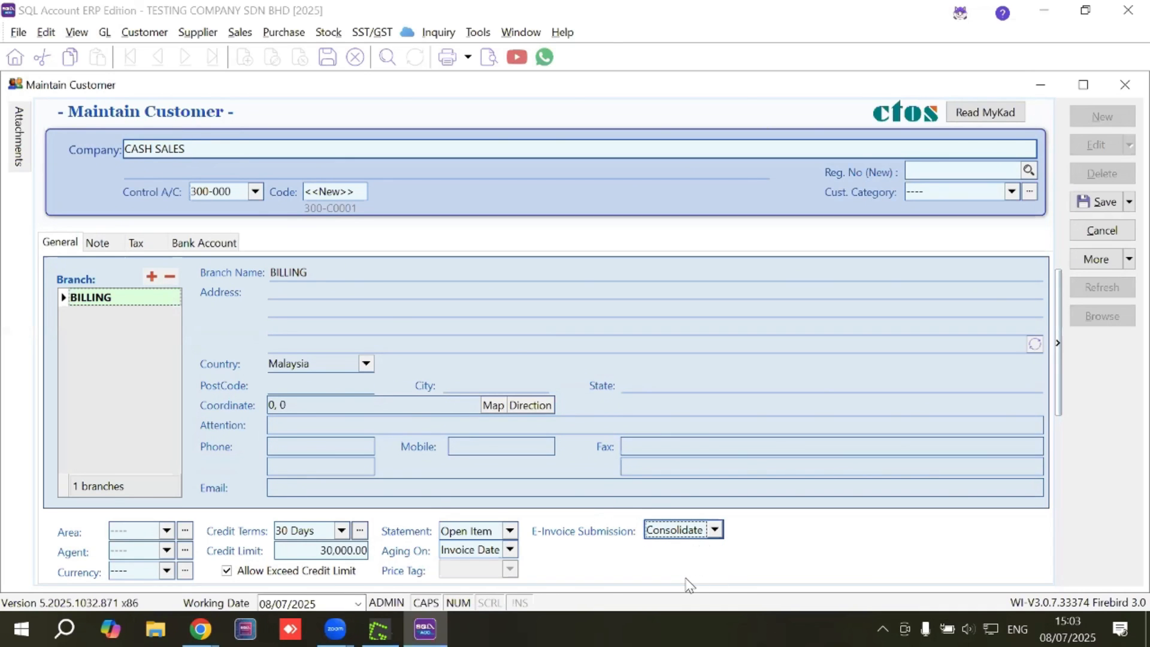
{"action": "left_click", "coordinate": [137, 242]}
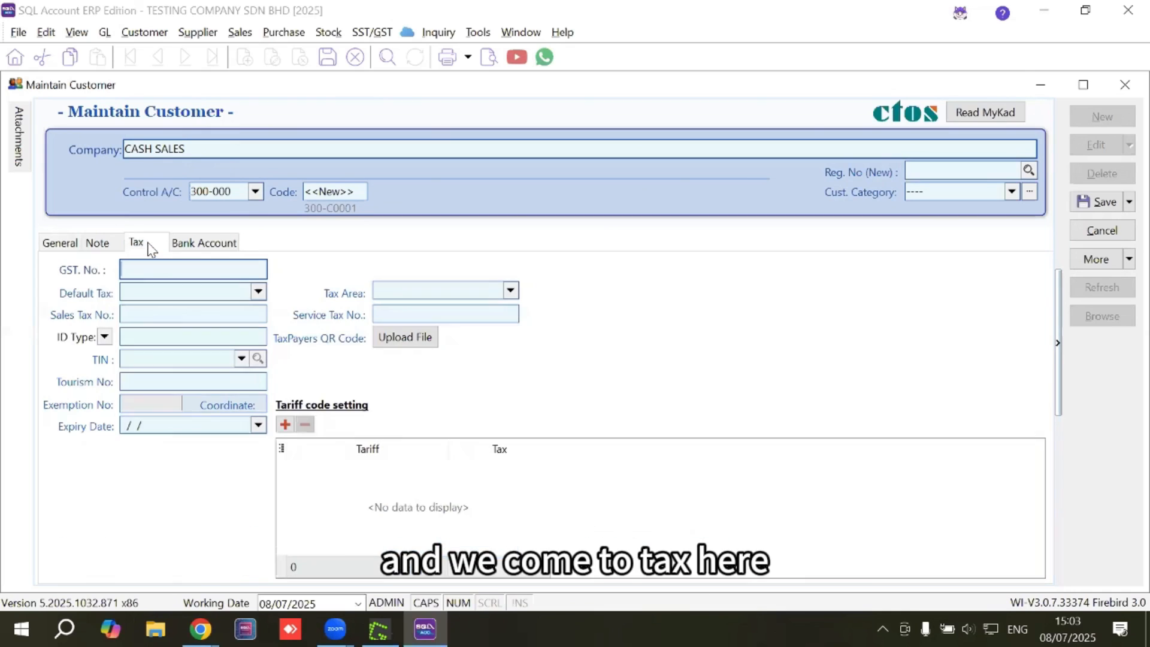
{"action": "left_click", "coordinate": [154, 359]}
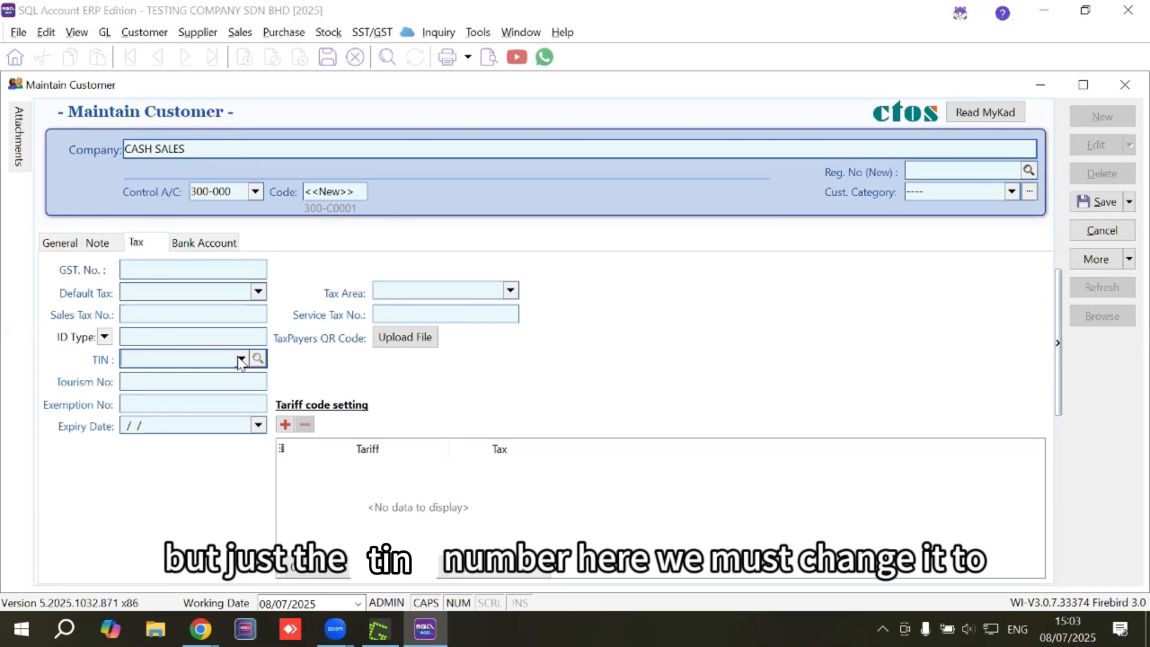
{"action": "left_click", "coordinate": [242, 359]}
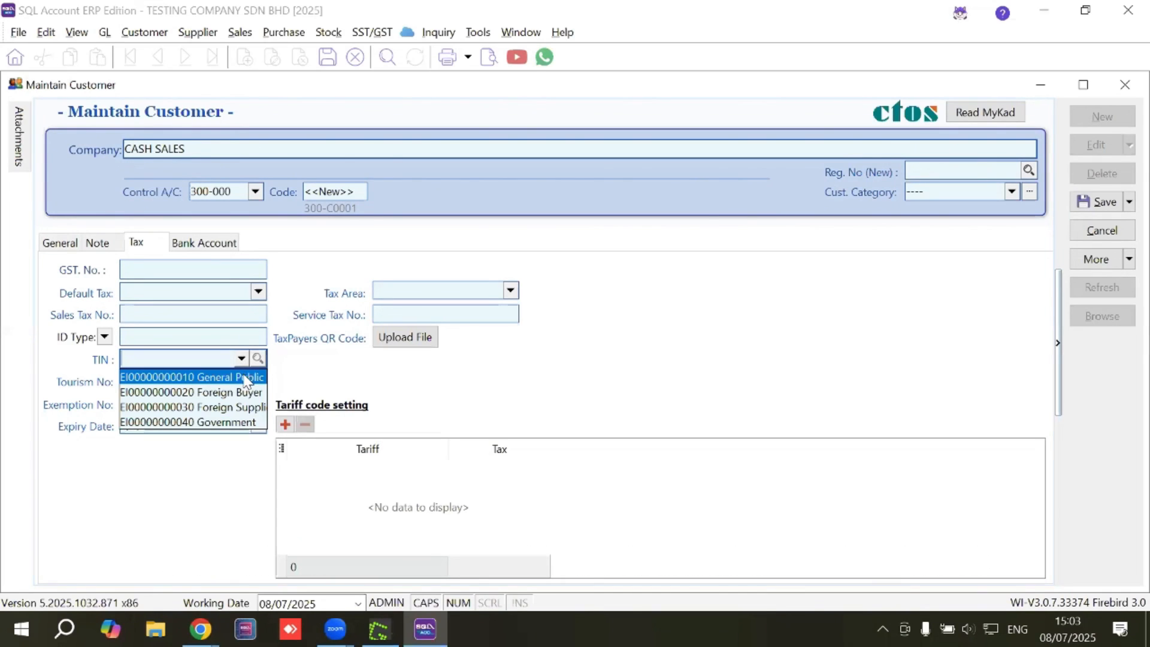
{"action": "left_click", "coordinate": [211, 379]}
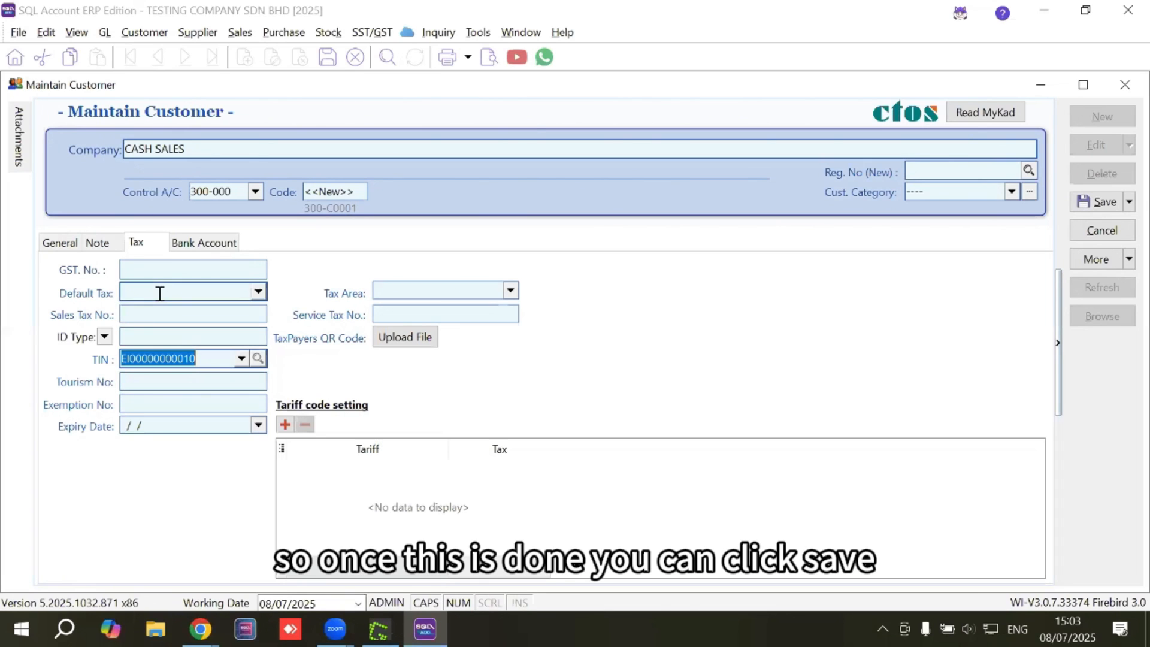
{"action": "left_click", "coordinate": [1104, 201]}
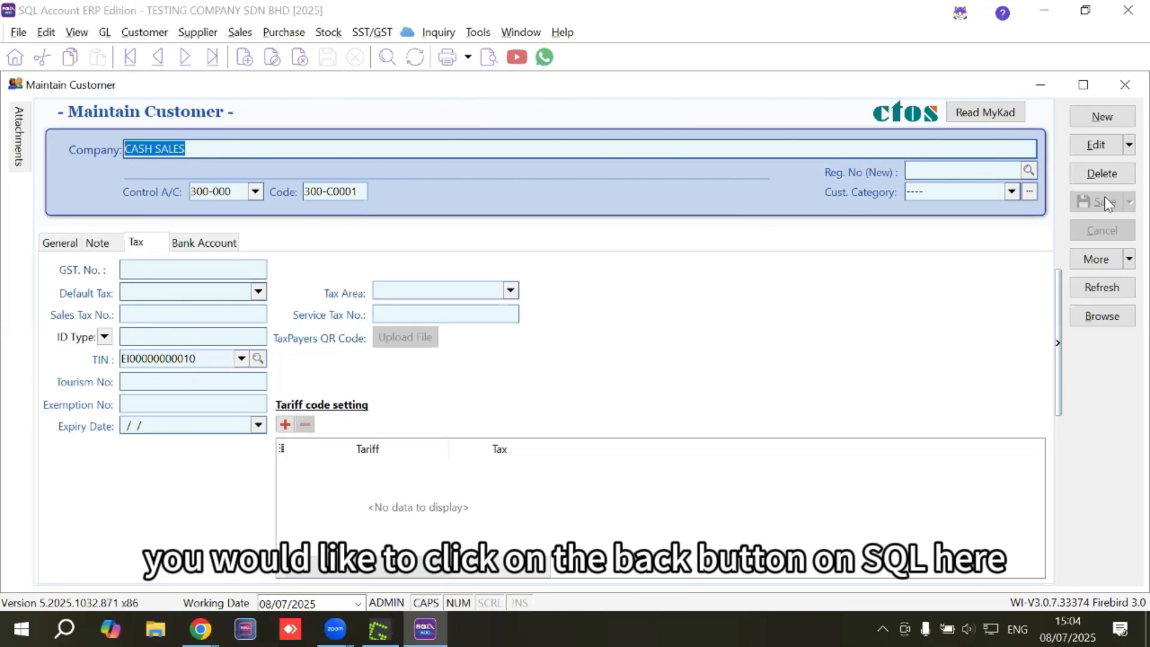
{"action": "left_click", "coordinate": [1104, 323]}
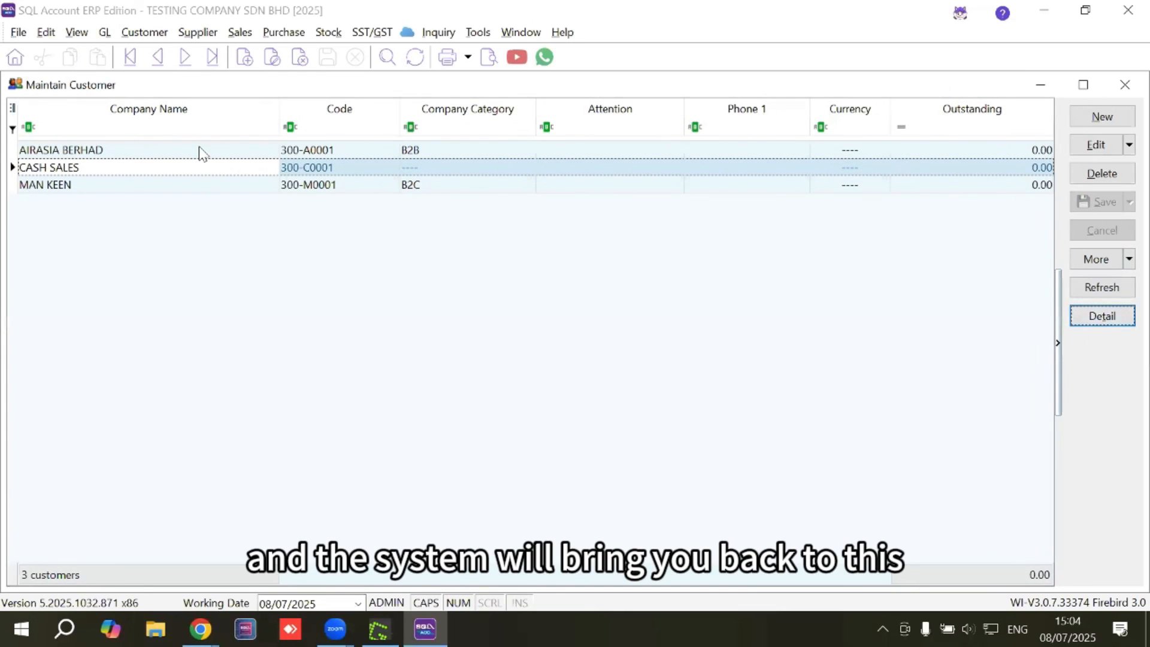
Refresh and close the customer list, then start a new record in Maintain Supplier.
{"action": "left_click", "coordinate": [1101, 288]}
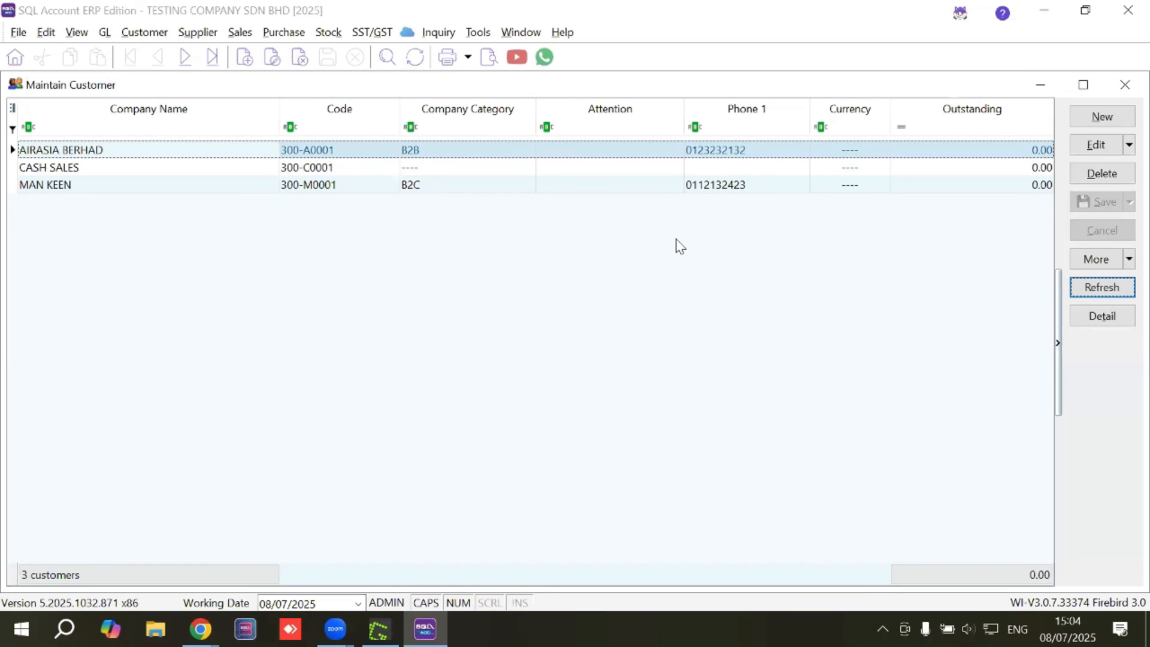
{"action": "left_click", "coordinate": [1120, 85]}
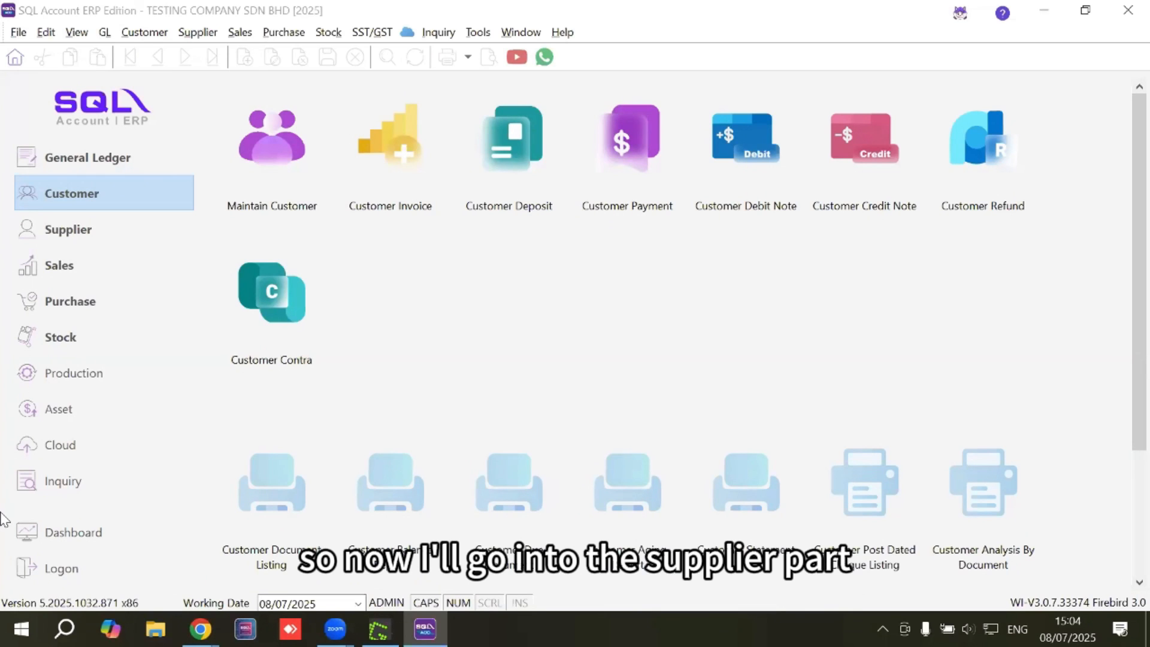
{"action": "left_click", "coordinate": [70, 235]}
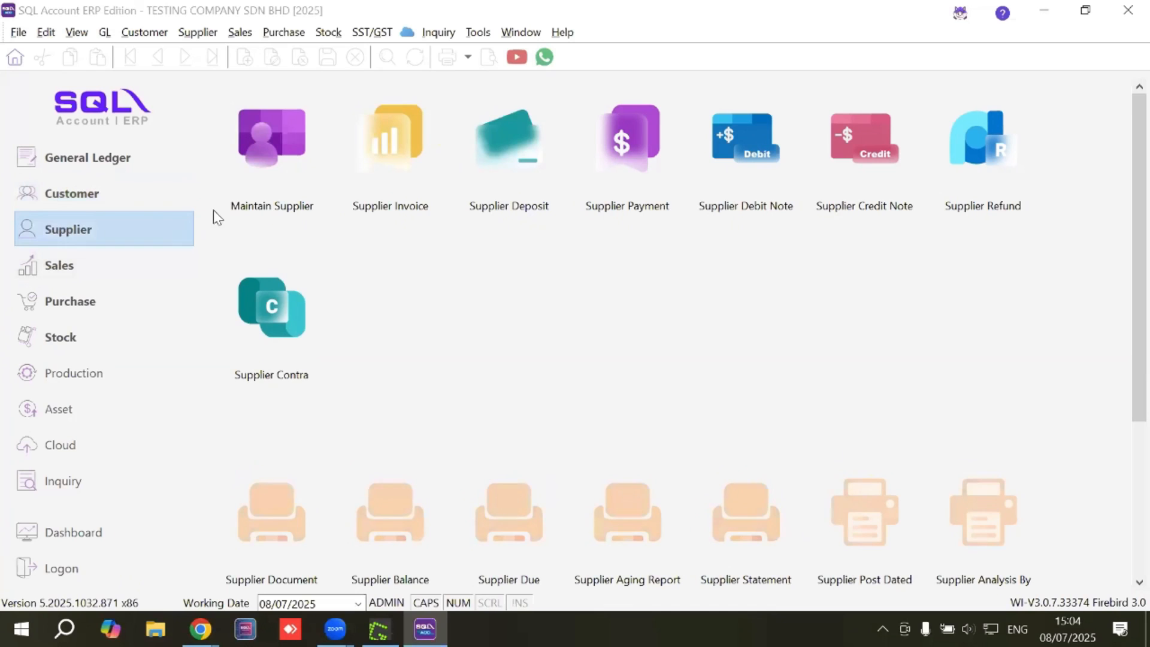
{"action": "left_click", "coordinate": [258, 184]}
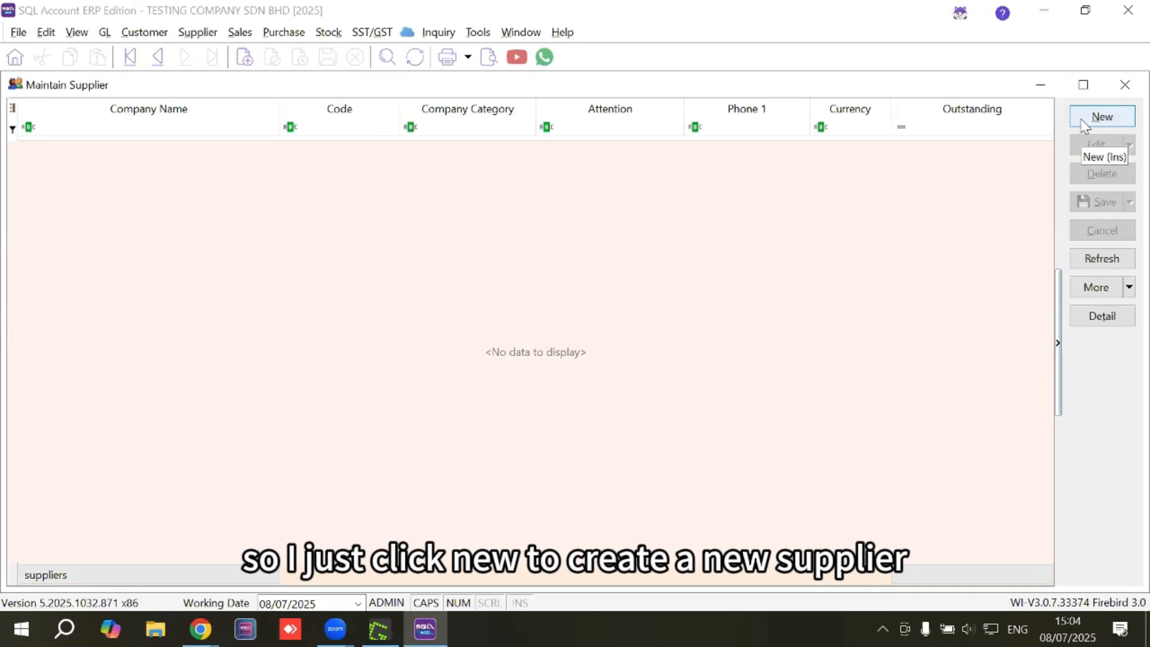
{"action": "left_click", "coordinate": [1102, 117]}
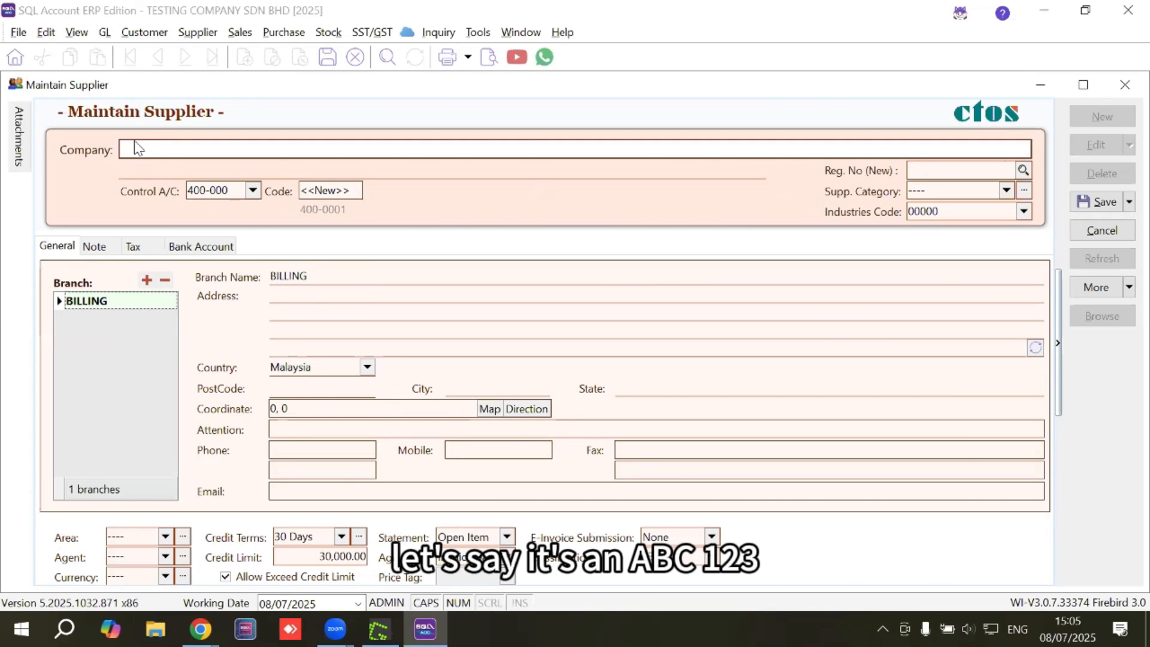
Enter ABC SDN BHD as the supplier name, keeping industry code NOT APPLICABLE.
{"action": "type", "text": "ABC SDN BHD"}
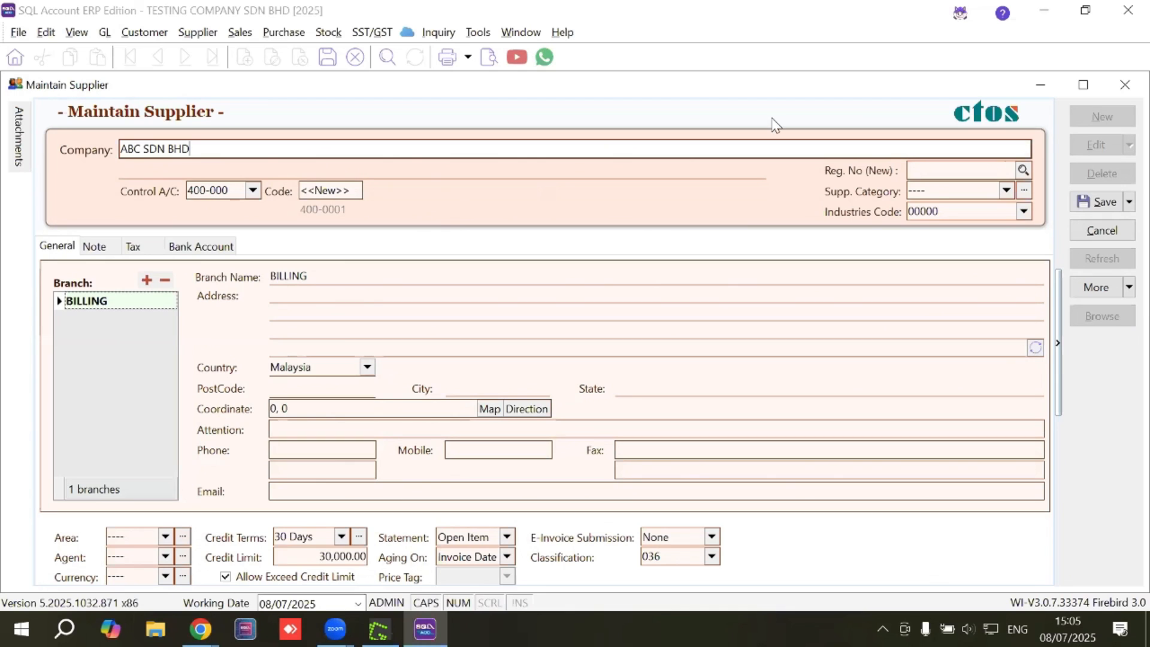
{"action": "left_click", "coordinate": [1024, 170]}
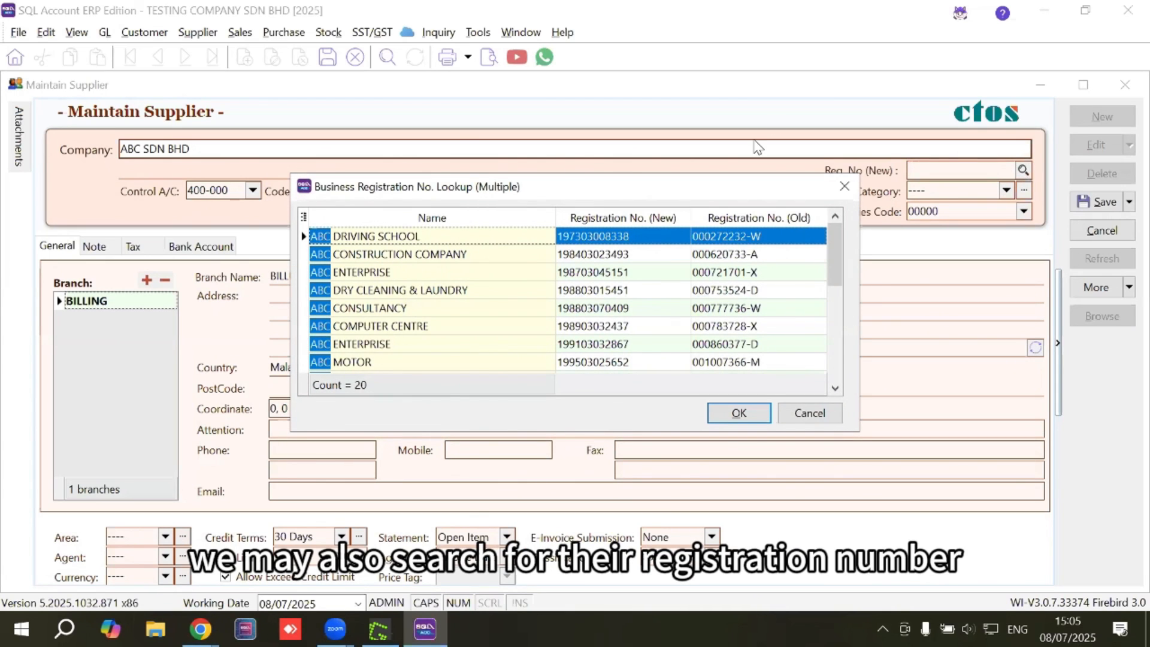
{"action": "left_click", "coordinate": [845, 186]}
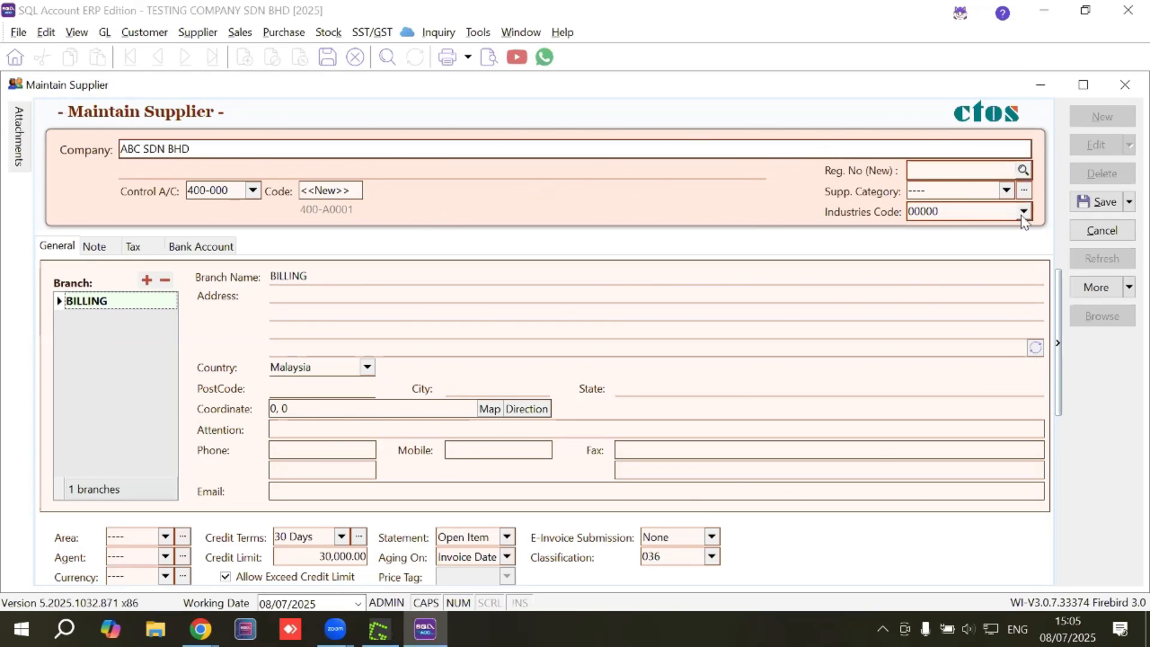
{"action": "left_click", "coordinate": [1024, 212]}
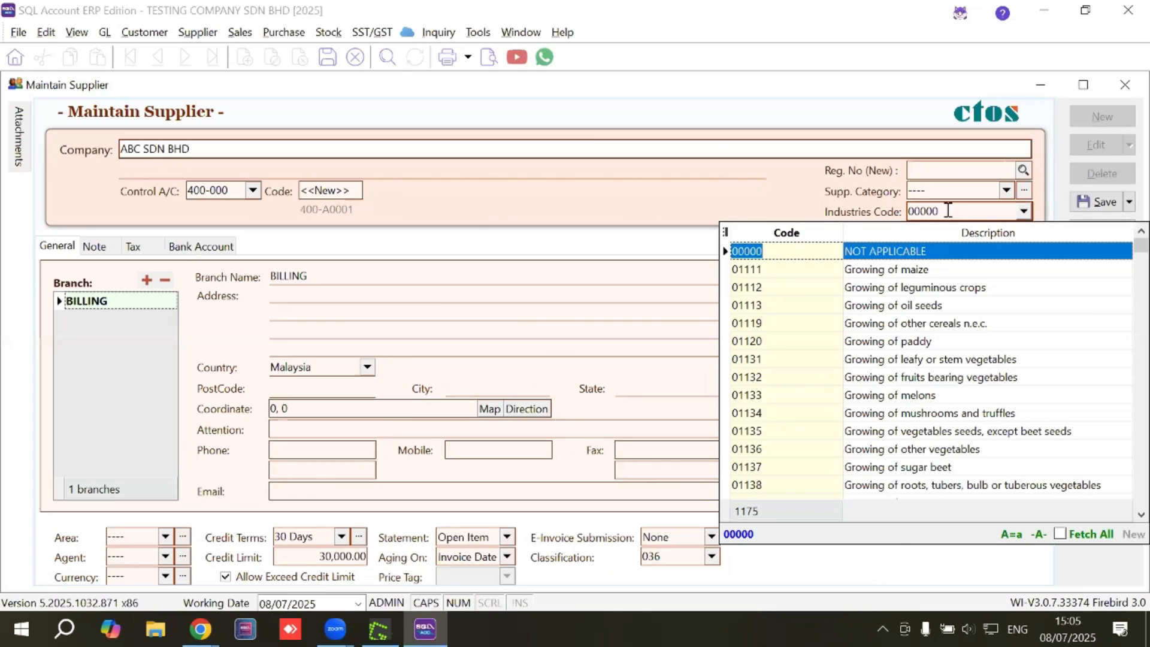
{"action": "left_click", "coordinate": [936, 251]}
Fill three address lines, postcode 60000 (Kuala Lumpur), the phone number, and keep 30 Days credit terms.
{"action": "left_click", "coordinate": [286, 290]}
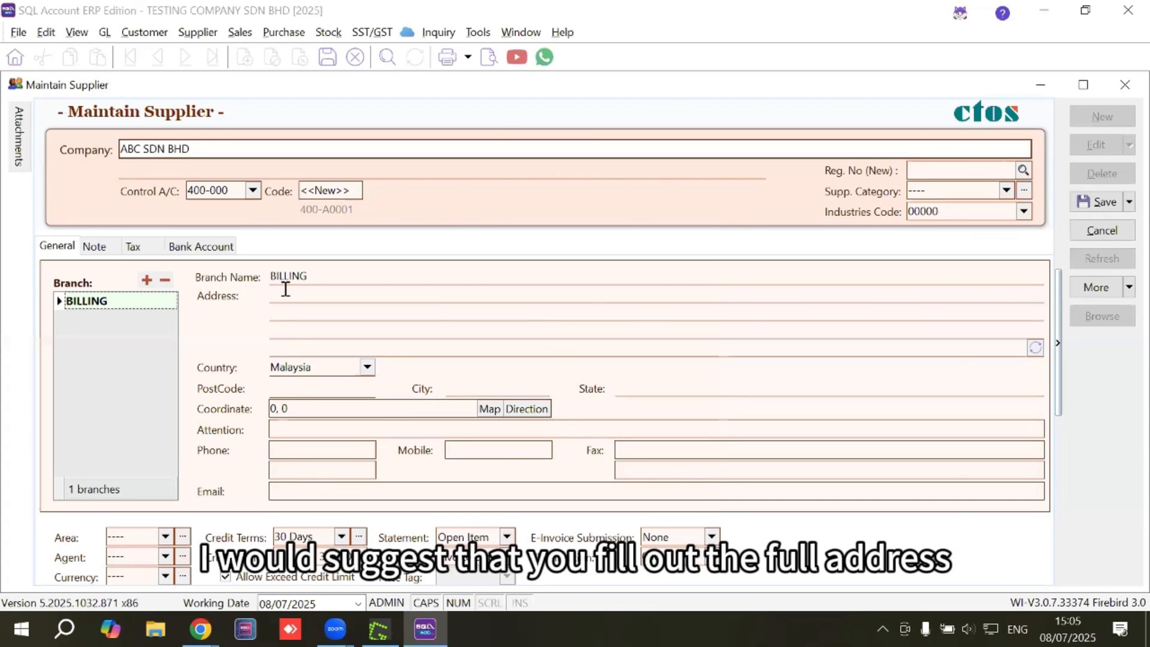
{"action": "type", "text": "ADDRESS"}
{"action": "key", "text": "Return"}
{"action": "type", "text": "ADDRESS"}
{"action": "key", "text": "Return"}
{"action": "type", "text": "ADDRES"}
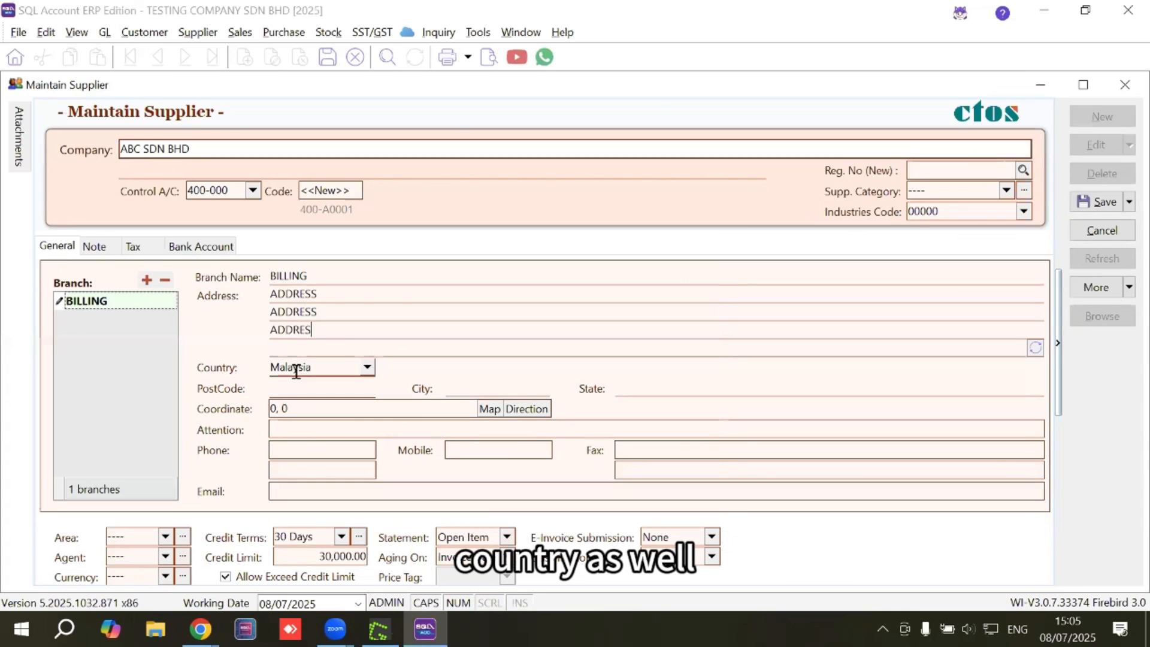
{"action": "type", "text": "S"}
{"action": "left_click", "coordinate": [302, 384]}
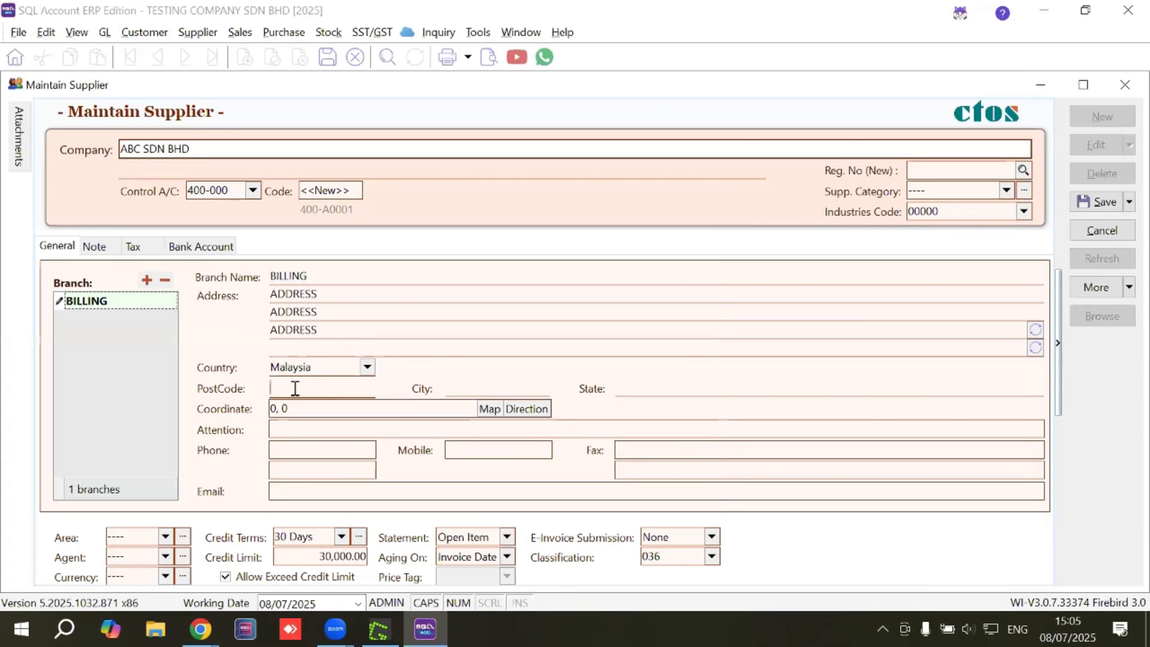
{"action": "type", "text": "60000"}
{"action": "key", "text": "Tab"}
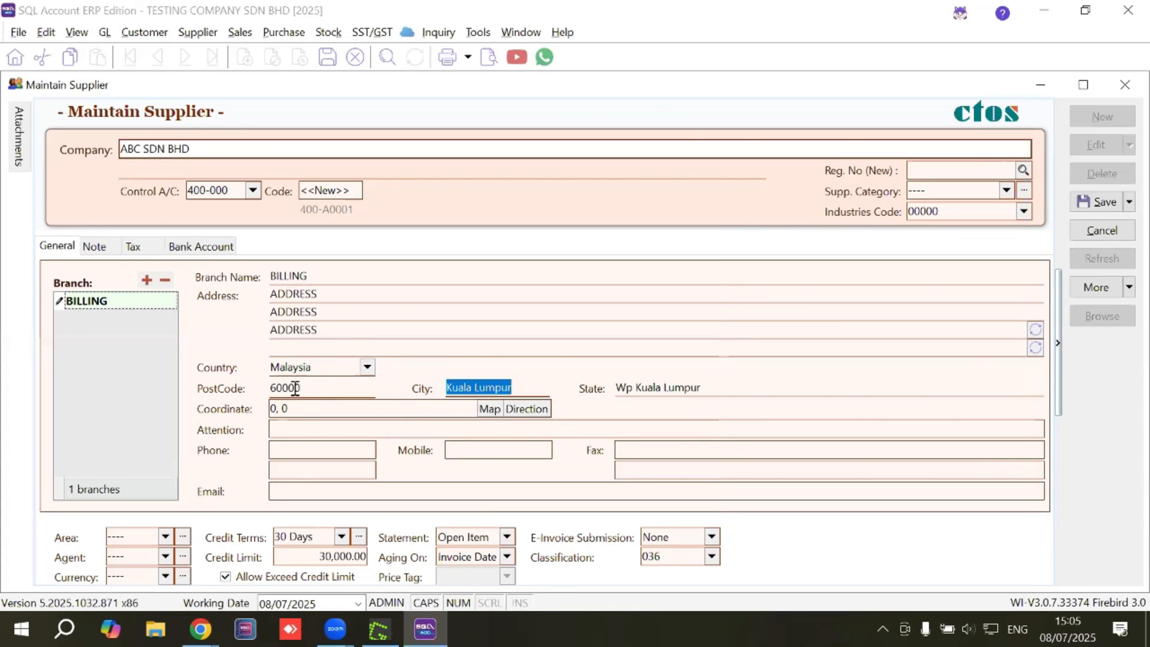
{"action": "left_click", "coordinate": [302, 446]}
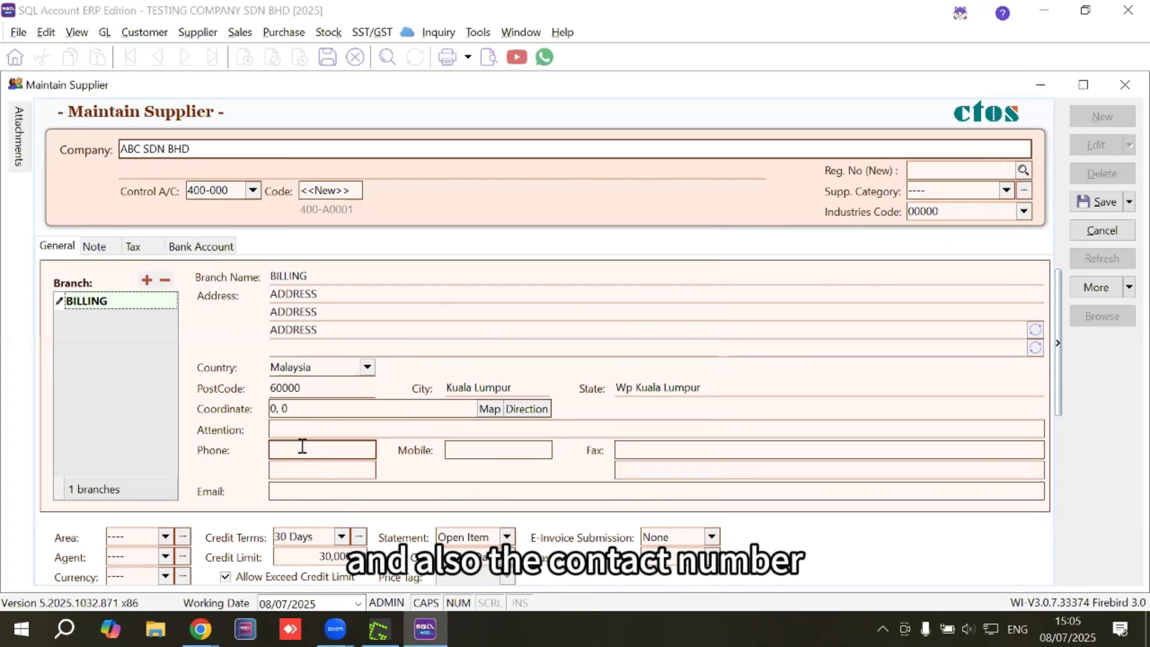
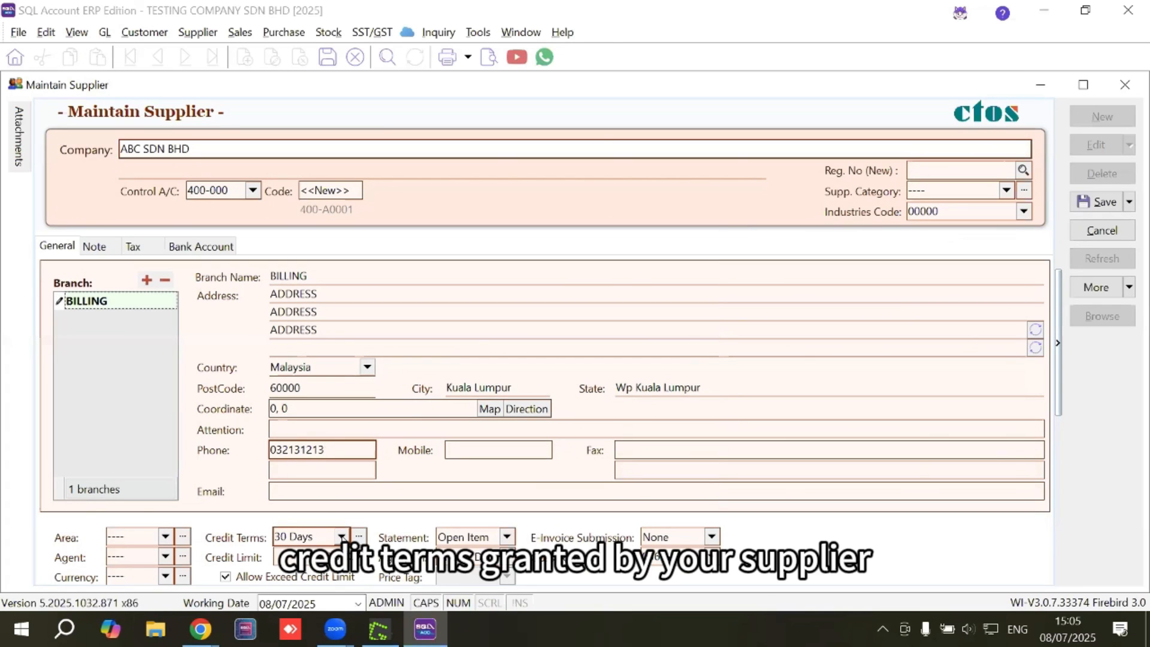
{"action": "left_click", "coordinate": [342, 537]}
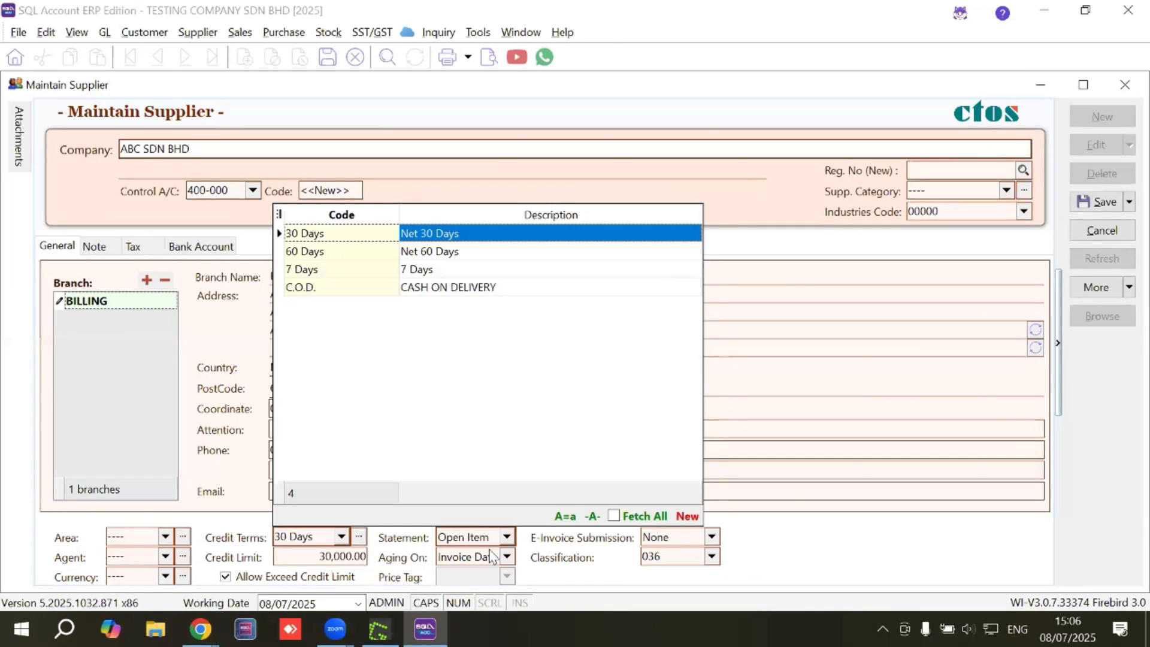
{"action": "left_click", "coordinate": [342, 537]}
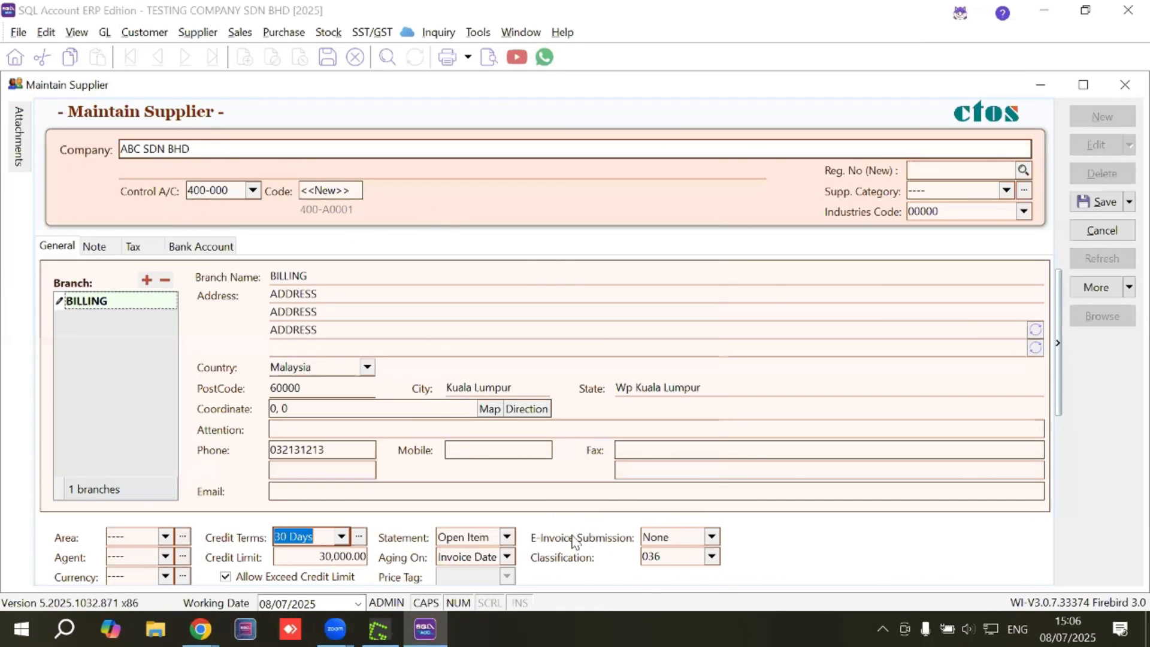
Set e-invoice submission to Self-billed with classification code 034.
{"action": "left_click", "coordinate": [672, 544]}
{"action": "left_click", "coordinate": [667, 573]}
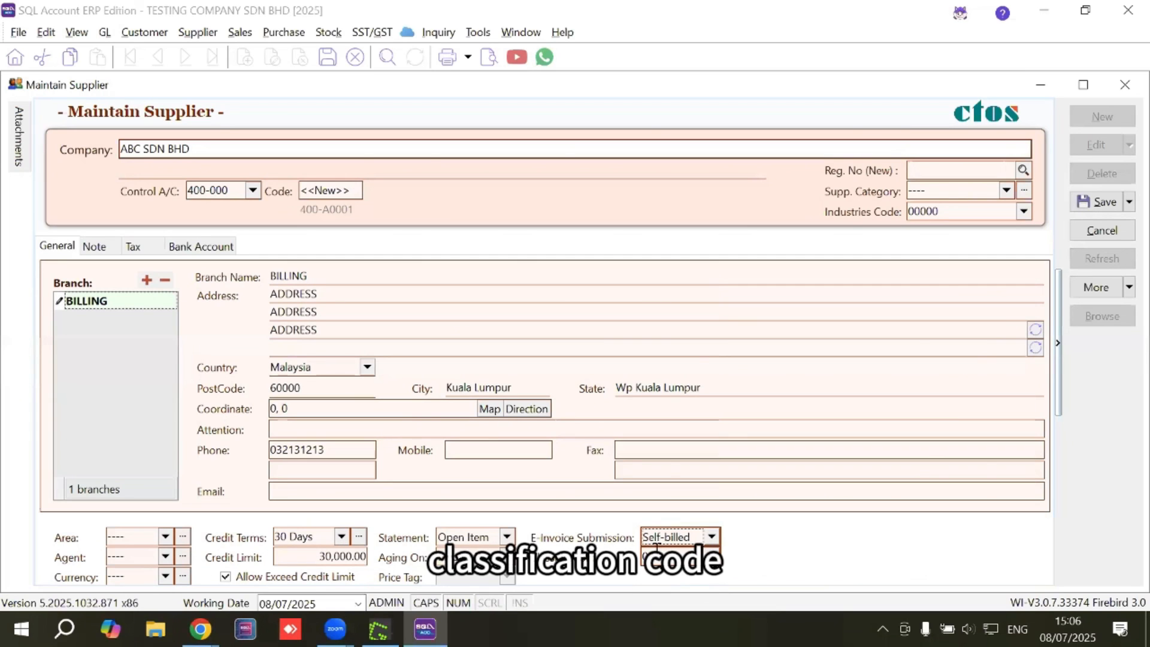
{"action": "left_click", "coordinate": [712, 556]}
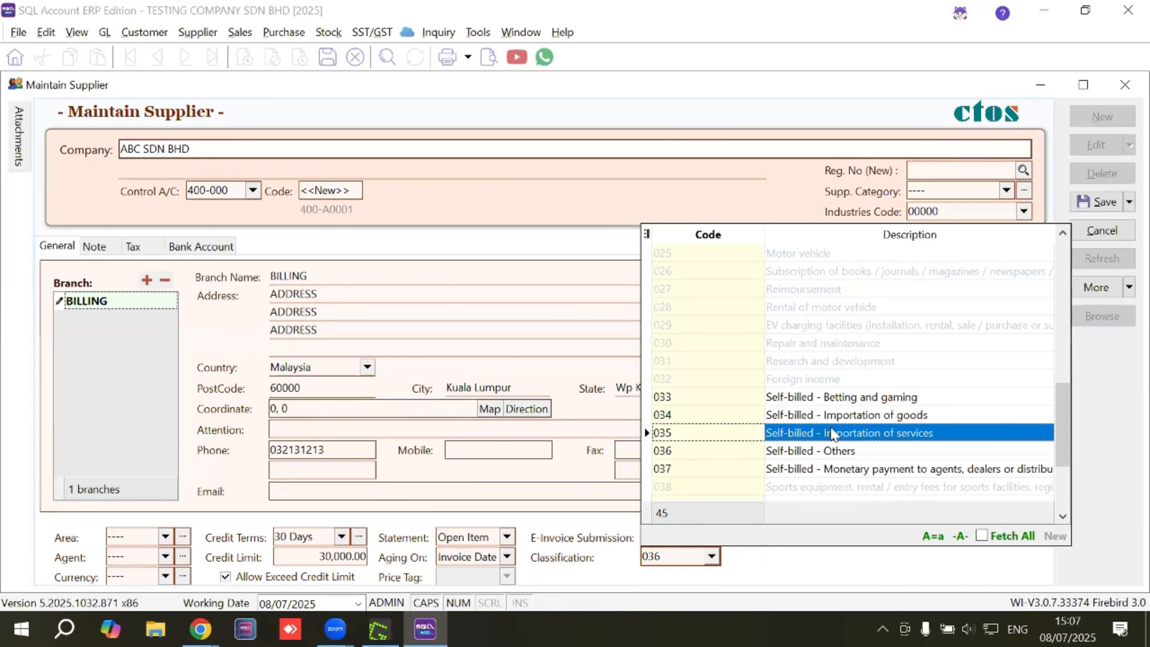
{"action": "left_click", "coordinate": [833, 415]}
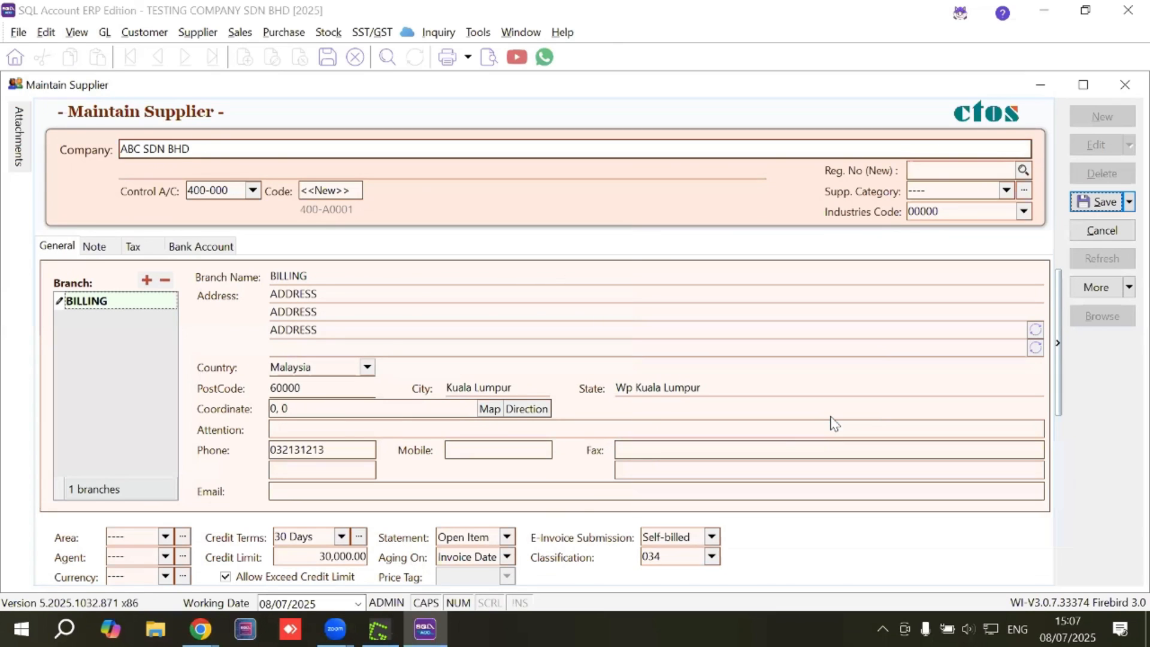
{"action": "left_click", "coordinate": [95, 246]}
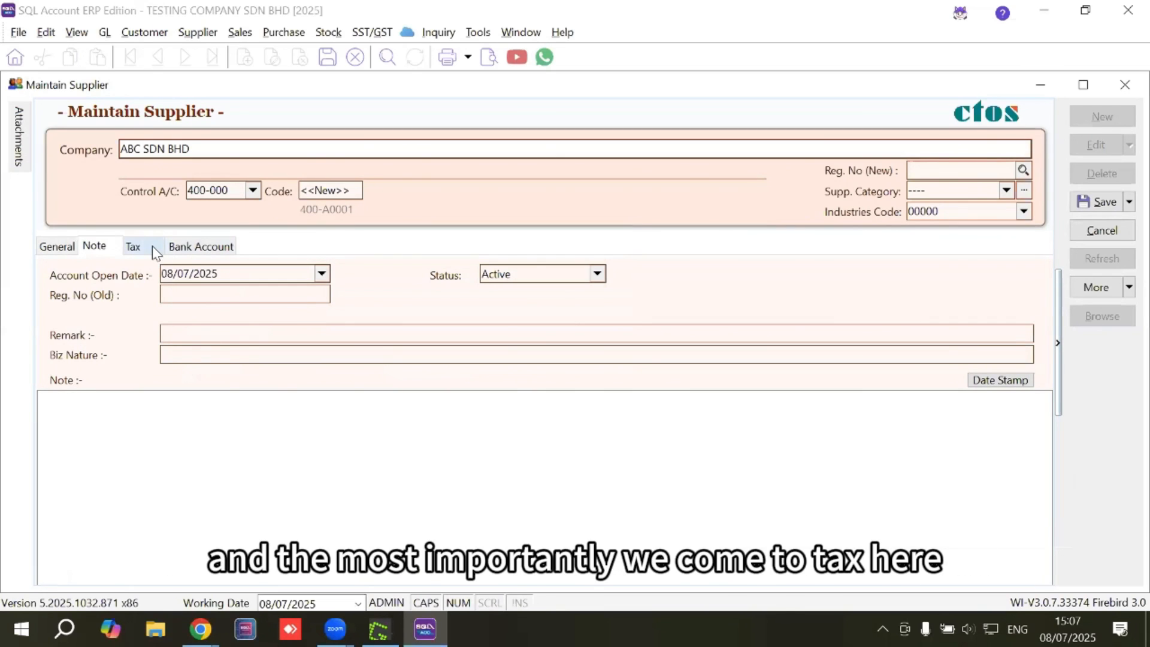
{"action": "left_click", "coordinate": [134, 247]}
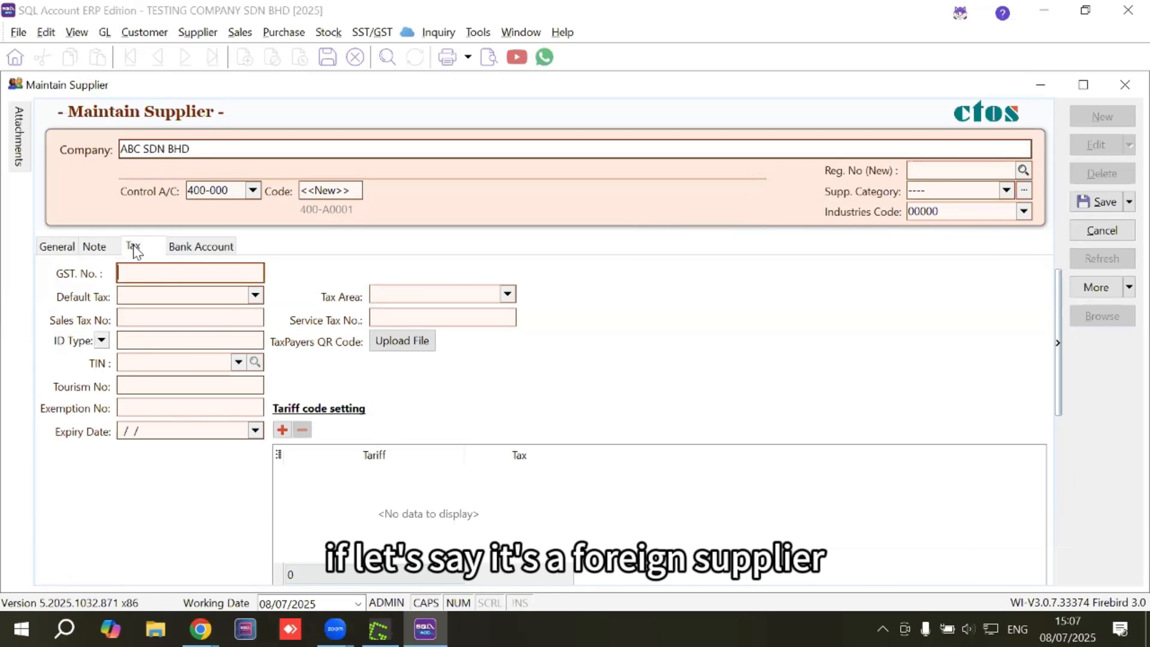
{"action": "left_click", "coordinate": [231, 361]}
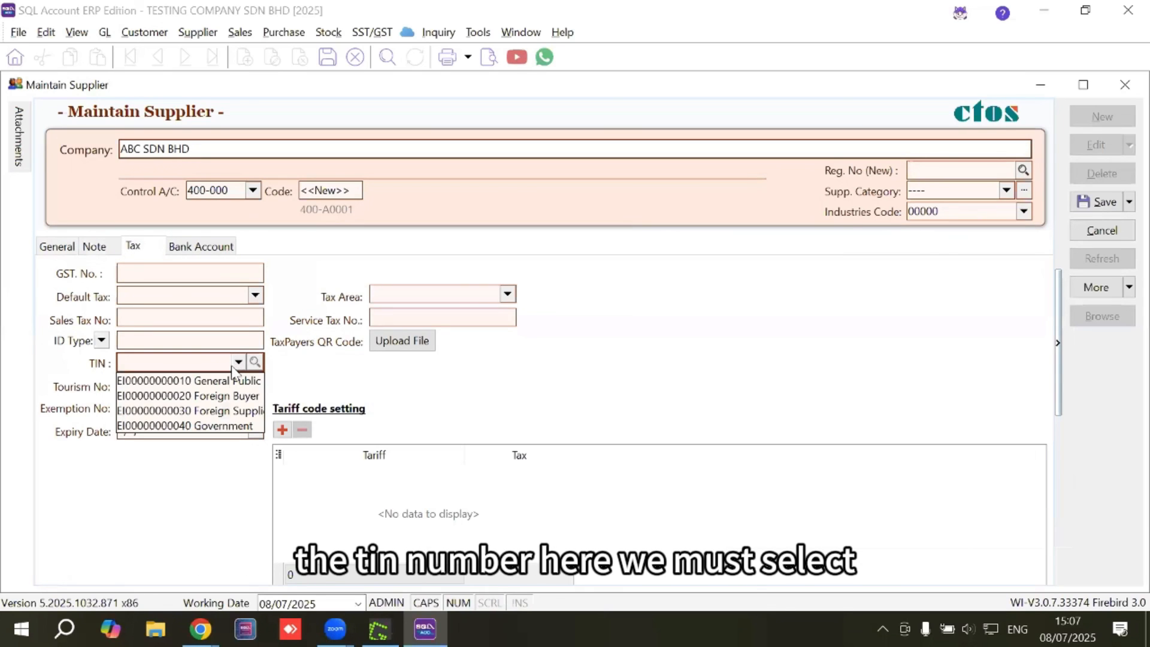
{"action": "left_click", "coordinate": [219, 411]}
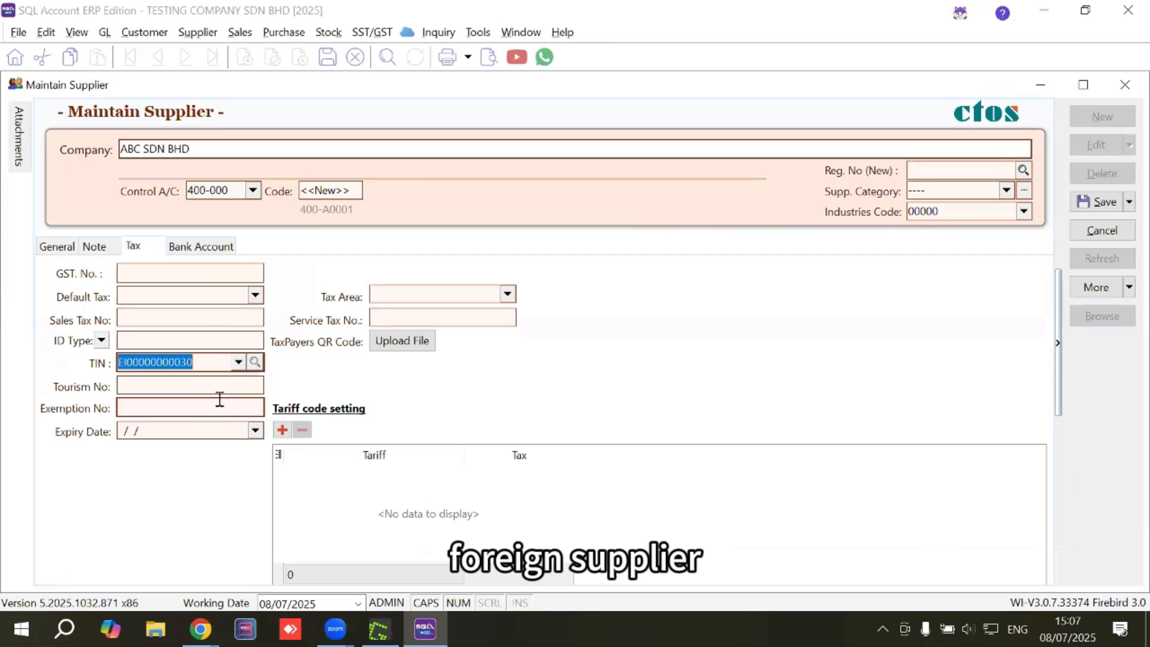
{"action": "left_click", "coordinate": [238, 363]}
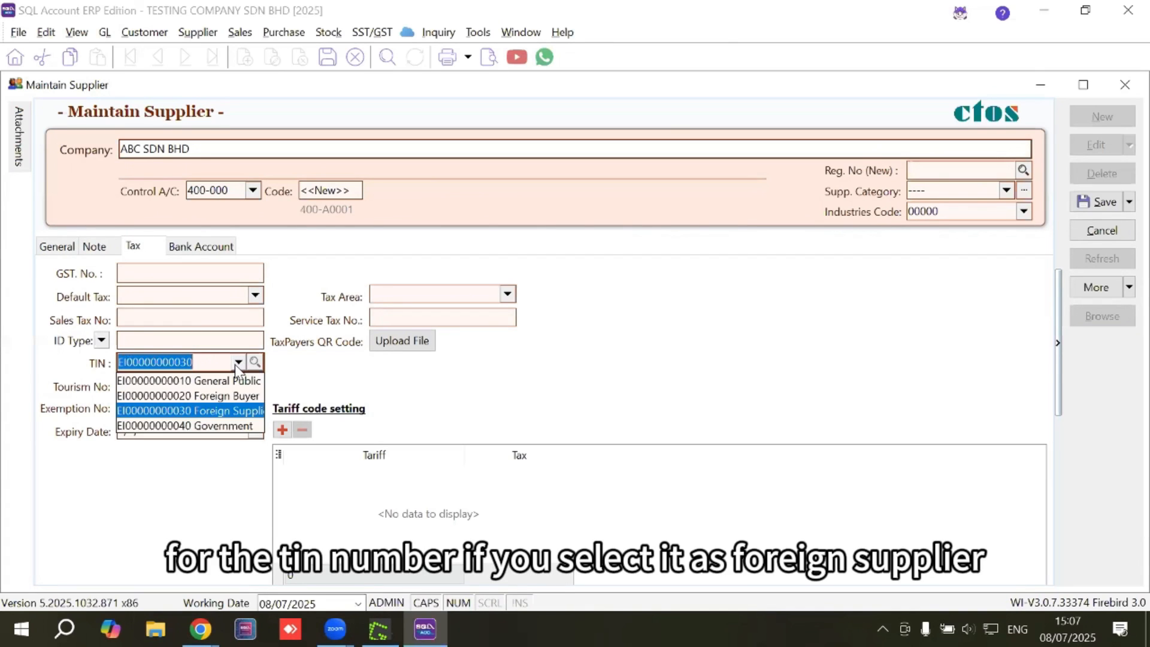
{"action": "left_click", "coordinate": [230, 412]}
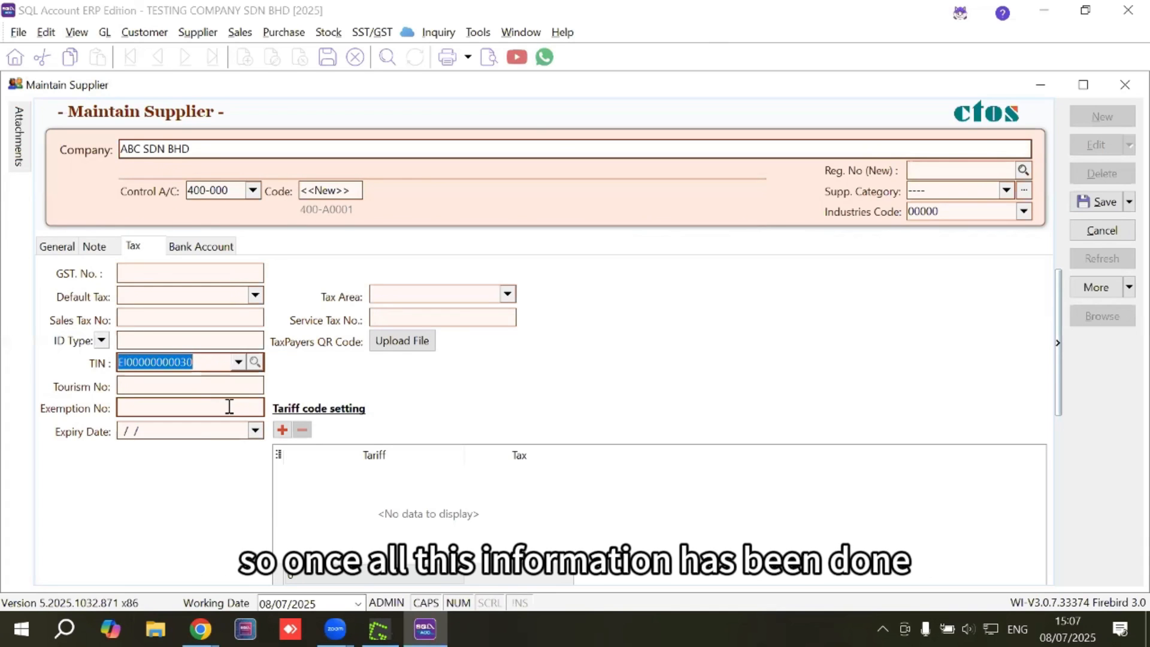
Save ABC SDN BHD, check it in the supplier list, and close Maintain Supplier.
{"action": "left_click", "coordinate": [1103, 203]}
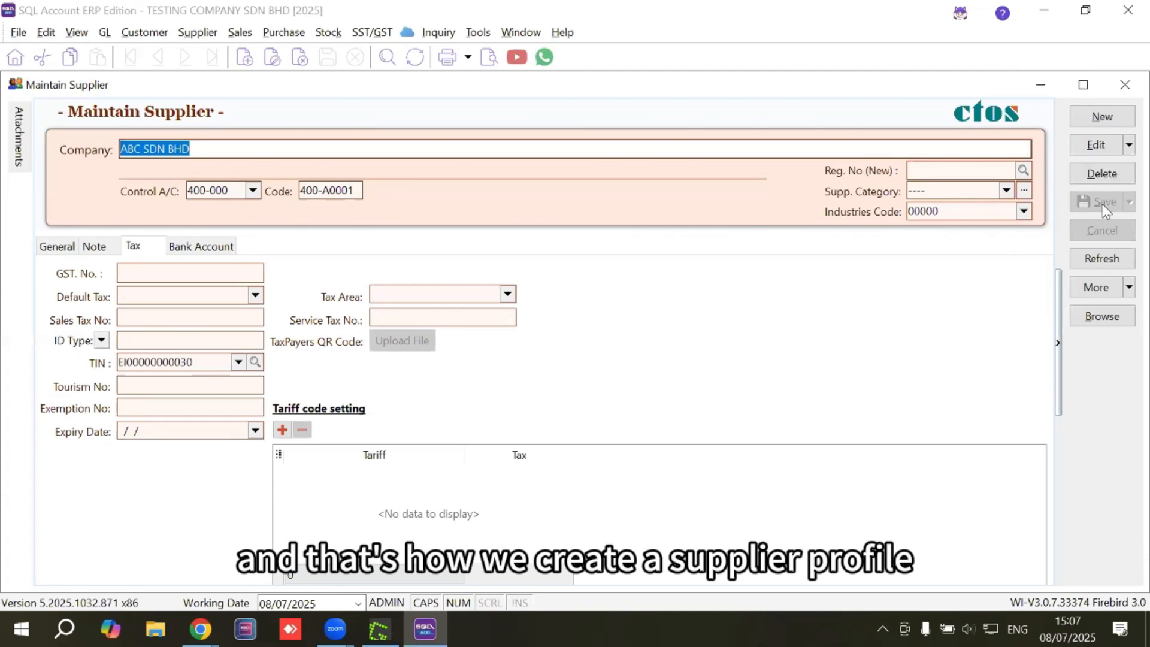
{"action": "left_click", "coordinate": [1119, 316]}
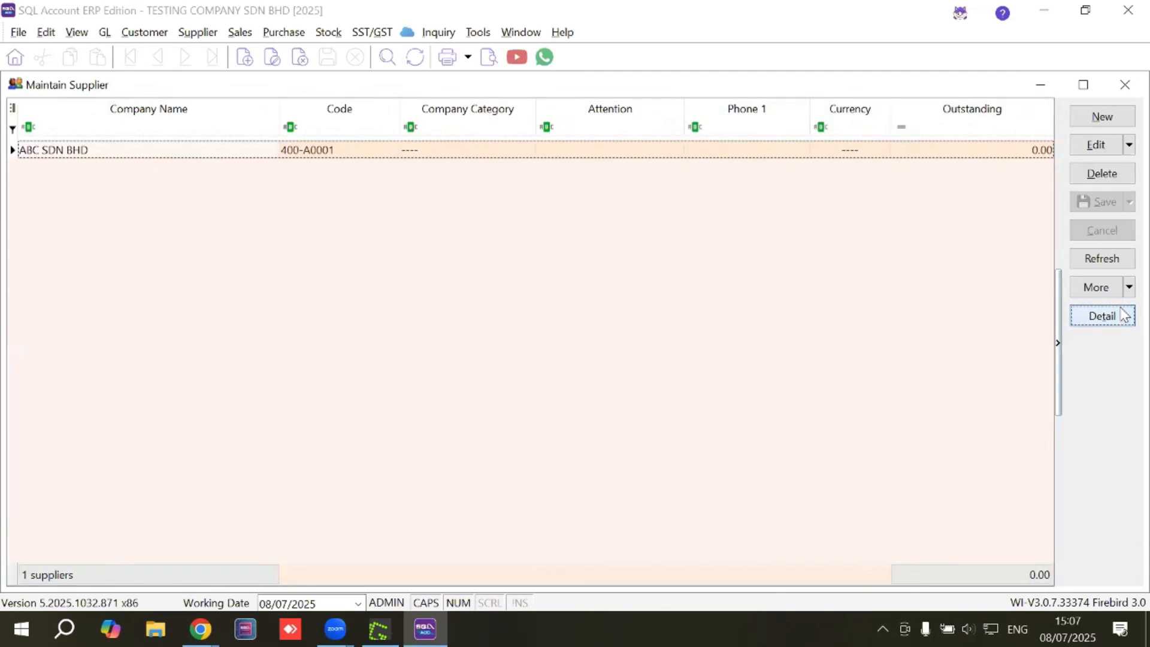
{"action": "left_click", "coordinate": [1124, 81]}
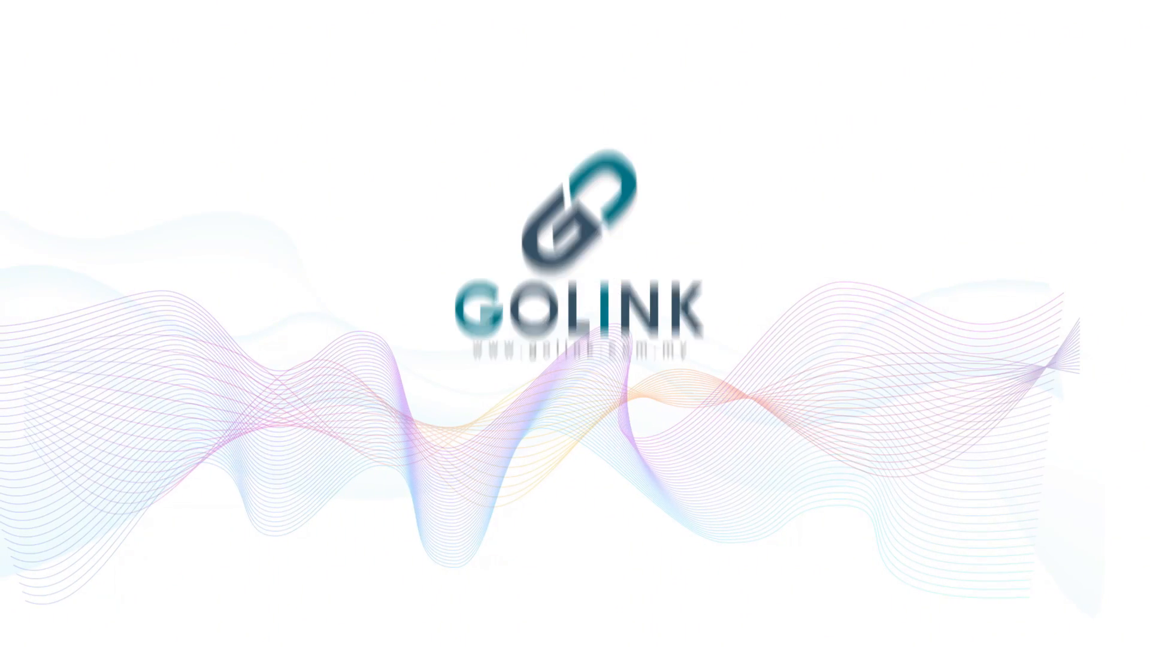